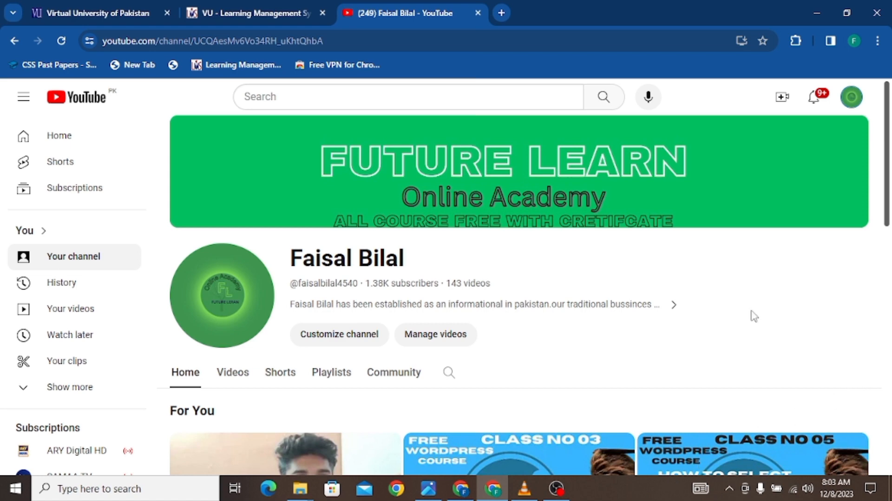
- Switch to the browser window that has the Home page open in the Elementor editor
click(454, 490)
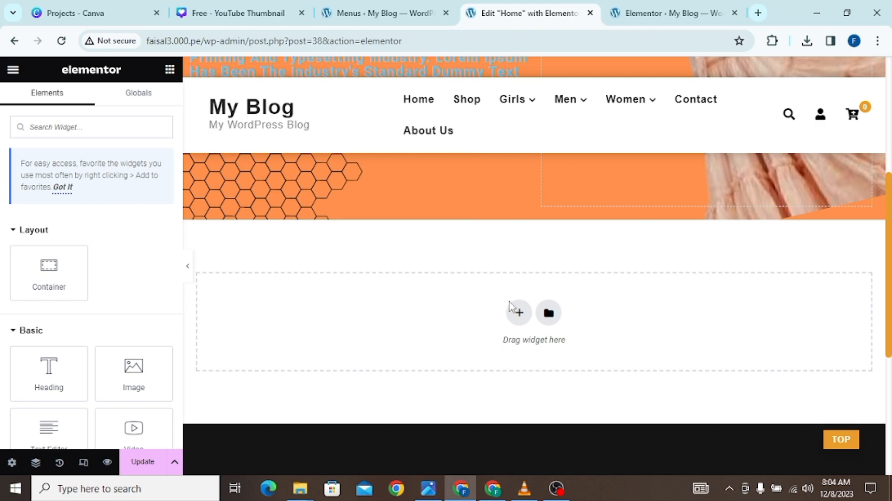
click(518, 312)
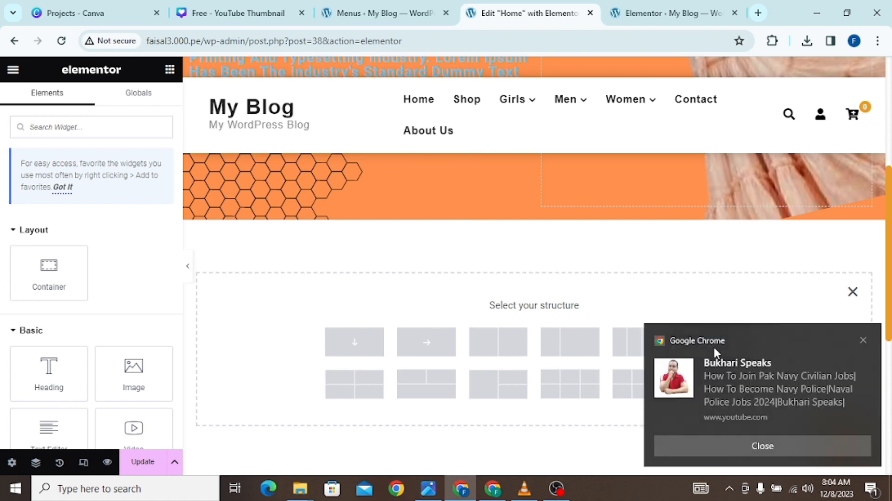
click(860, 340)
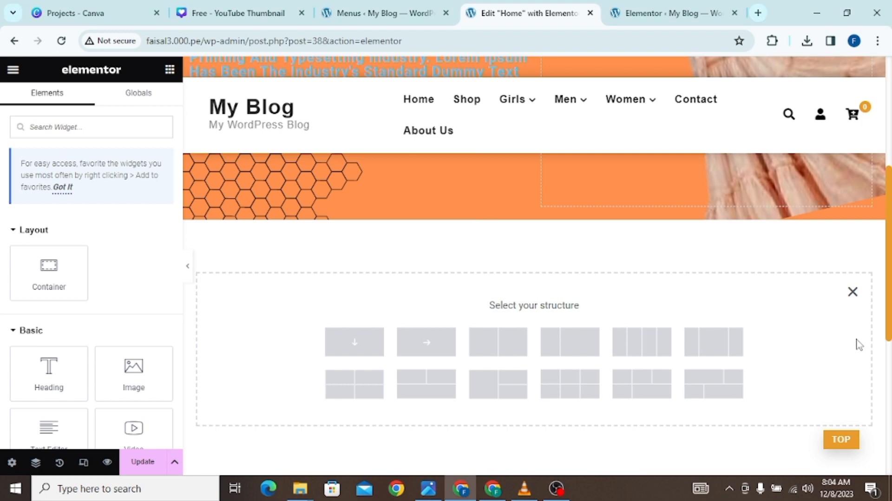
click(492, 389)
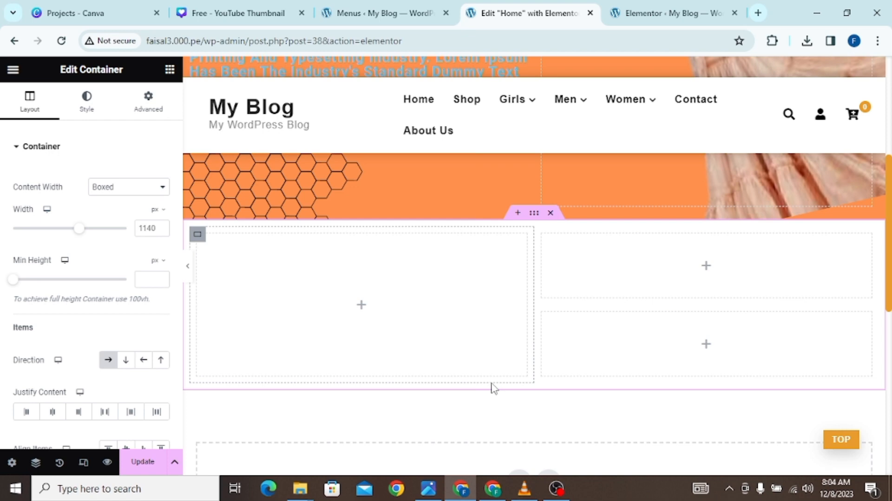
click(551, 213)
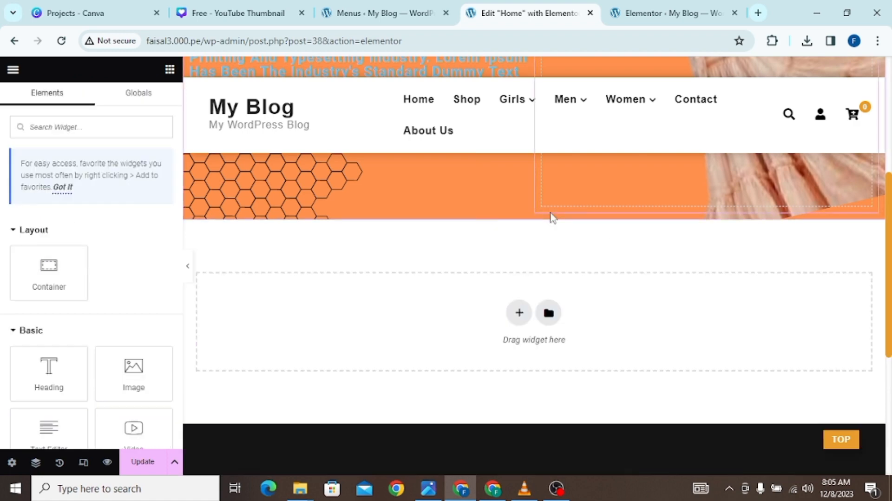
- Go to the Elementor settings in the WordPress admin and open the Features section with its experiments
click(403, 12)
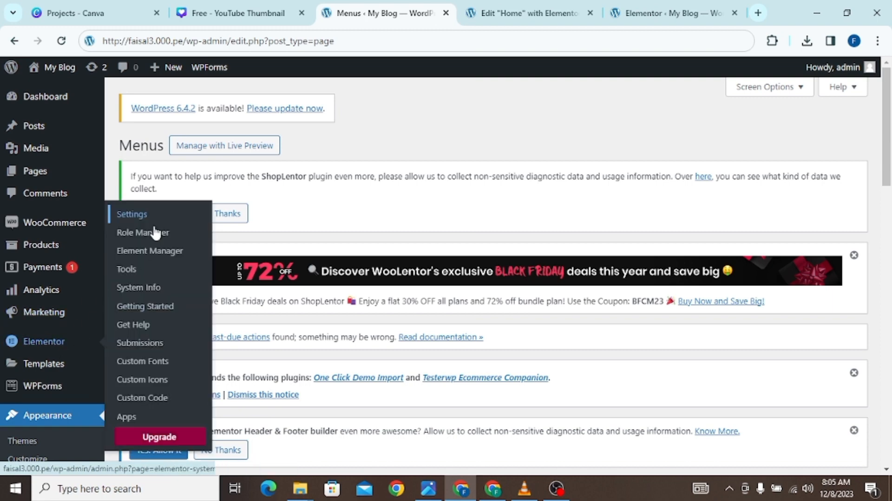
click(510, 14)
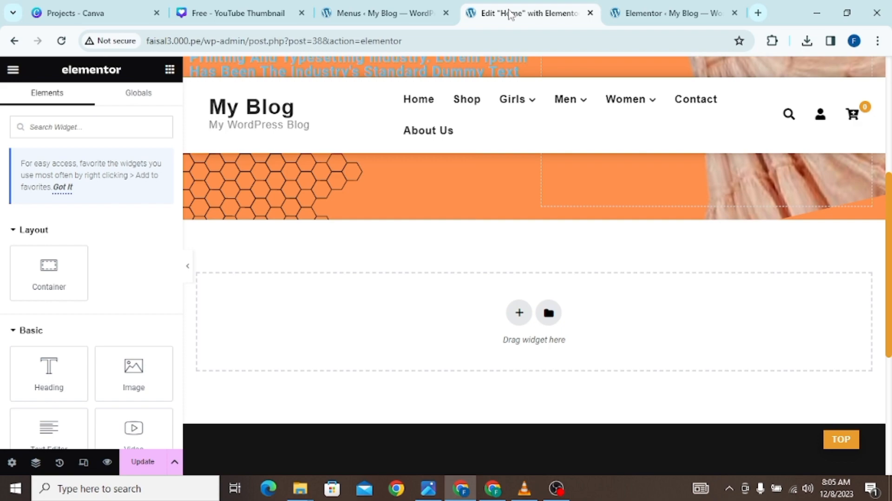
click(658, 6)
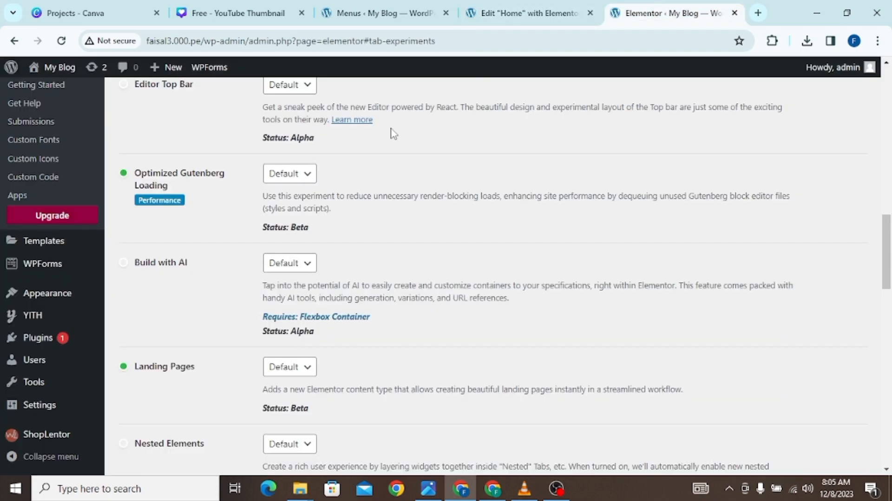
scroll(394, 125, up, 15)
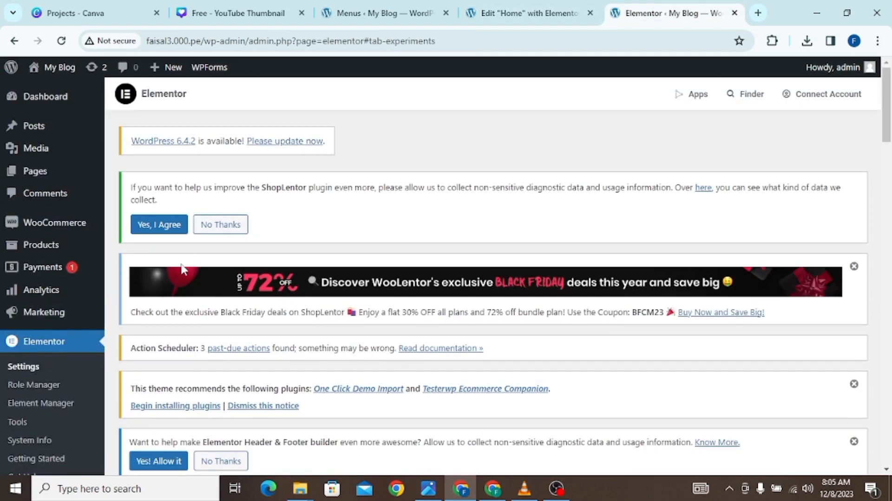
scroll(185, 272, down, 5)
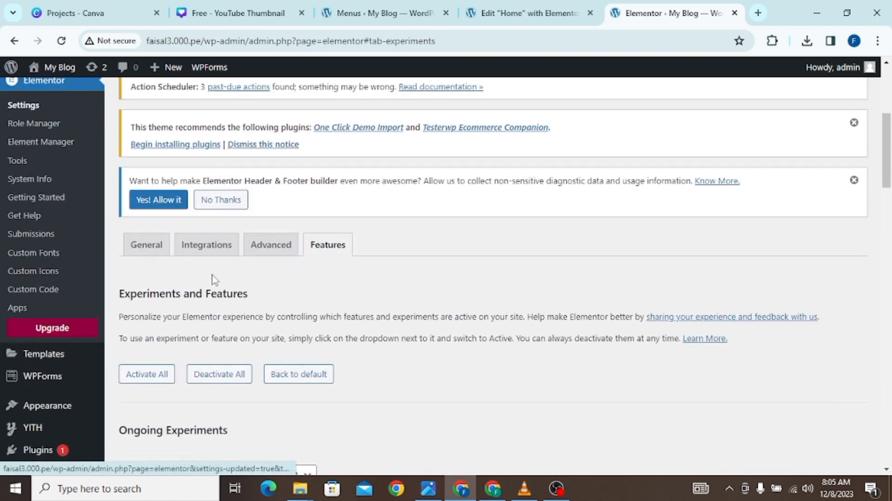
click(154, 255)
click(197, 255)
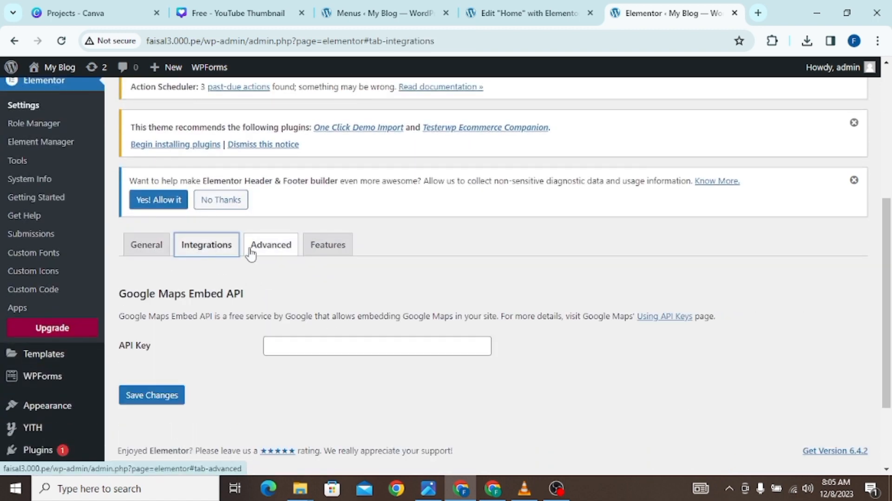
click(257, 254)
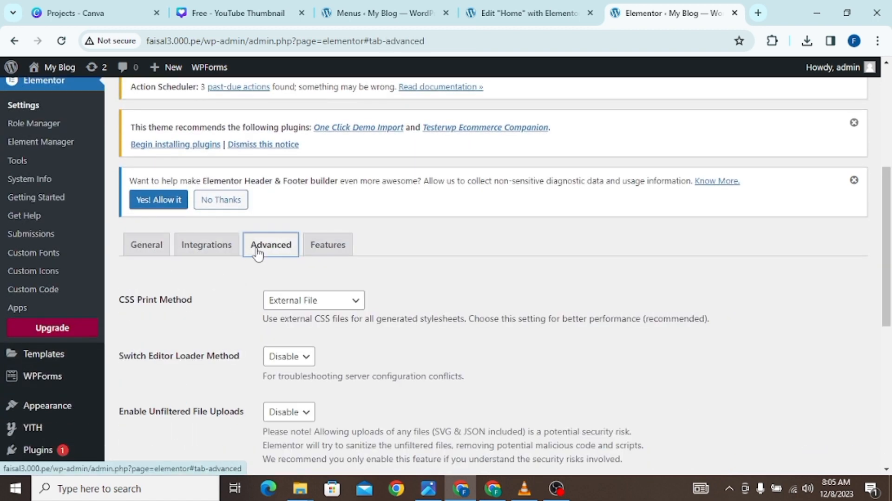
click(324, 248)
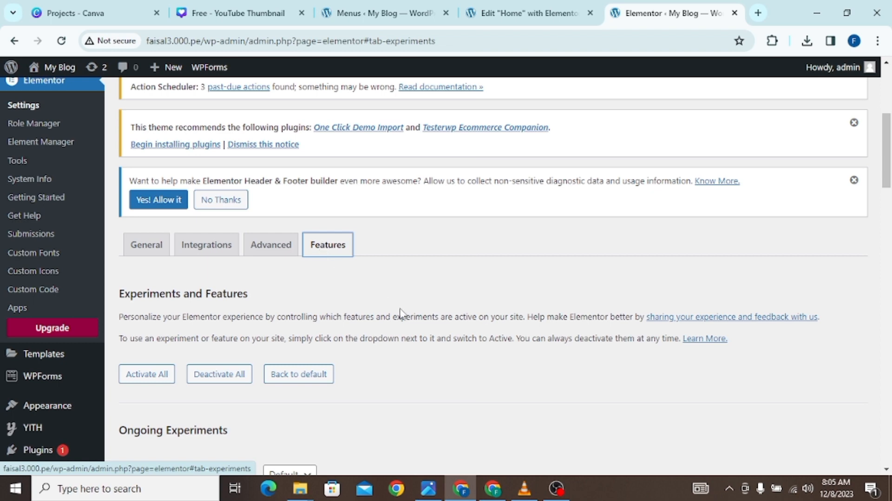
- Set the Flexbox Container stable feature to Active and save the Elementor settings
scroll(402, 314, down, 4)
scroll(402, 314, down, 4)
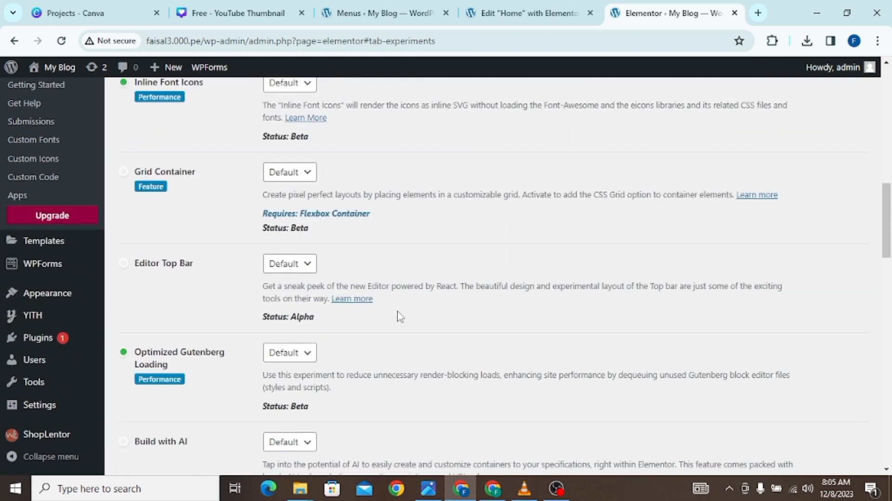
scroll(399, 315, down, 4)
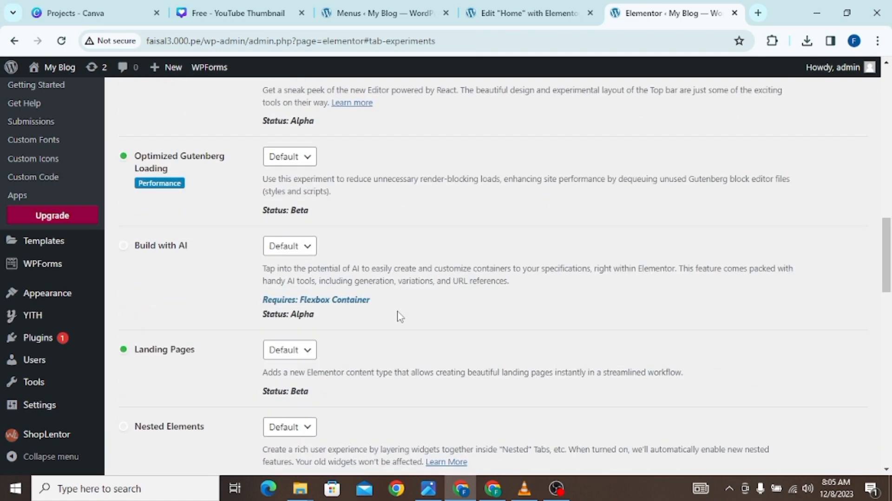
scroll(401, 287, up, 8)
scroll(243, 318, down, 12)
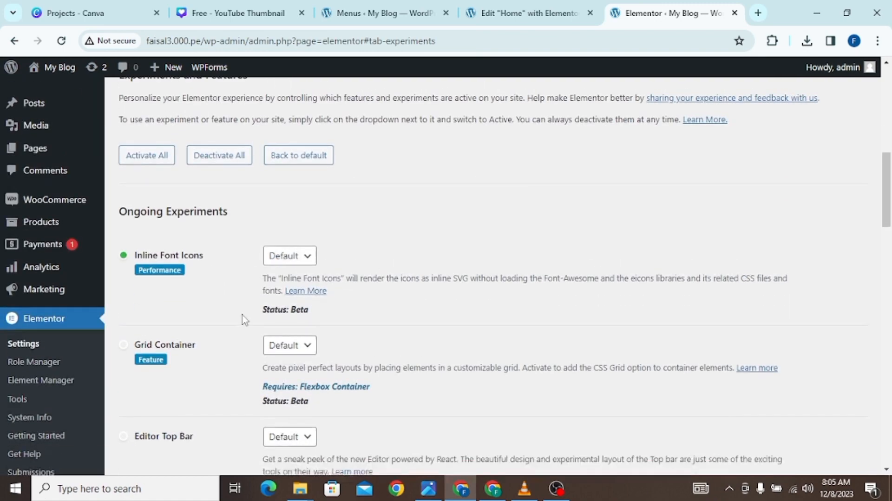
scroll(243, 319, down, 2)
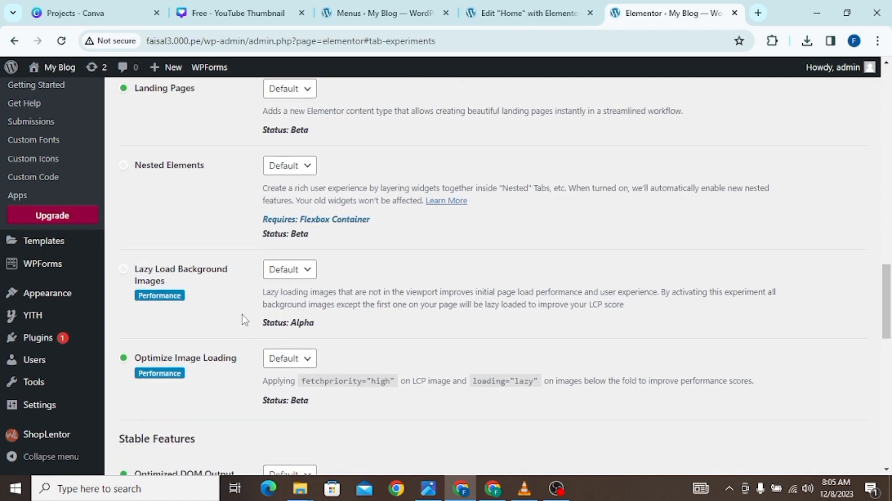
scroll(243, 319, down, 5)
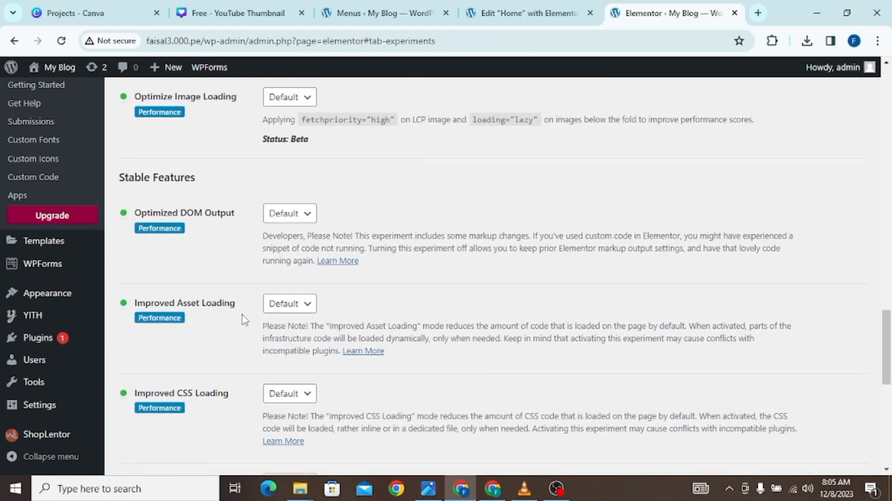
scroll(243, 318, down, 5)
scroll(243, 318, down, 4)
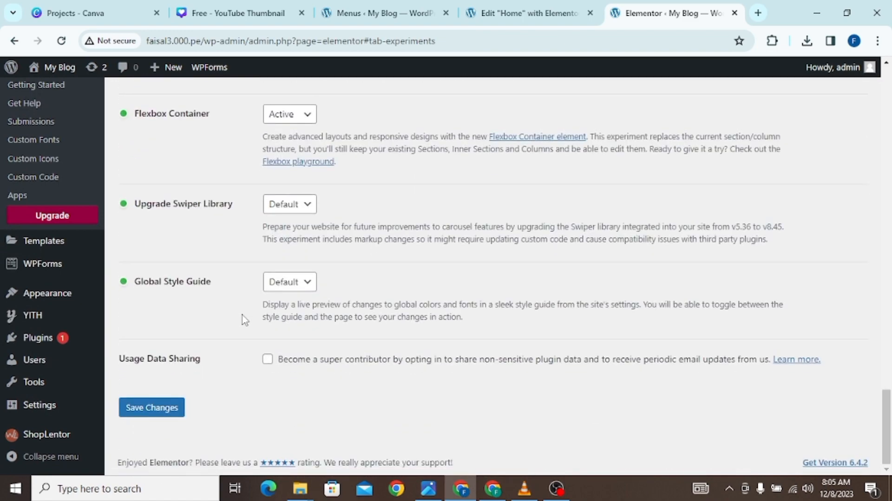
scroll(242, 319, up, 4)
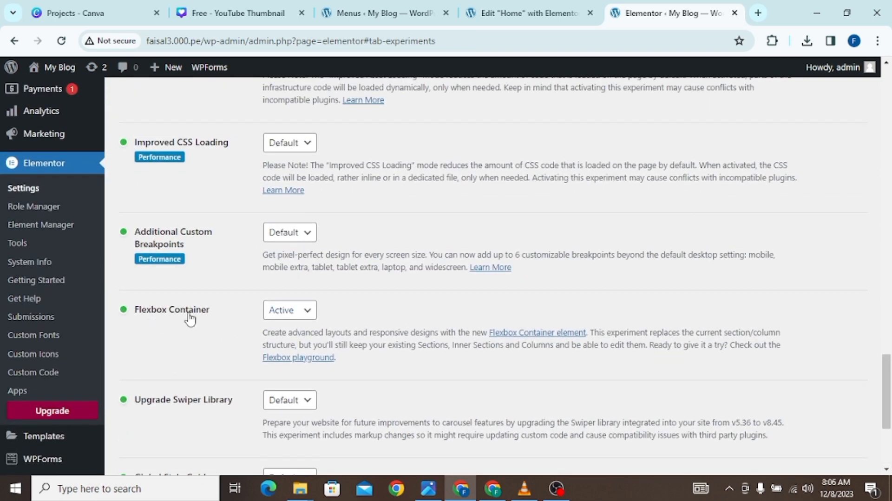
drag(130, 310, 219, 321)
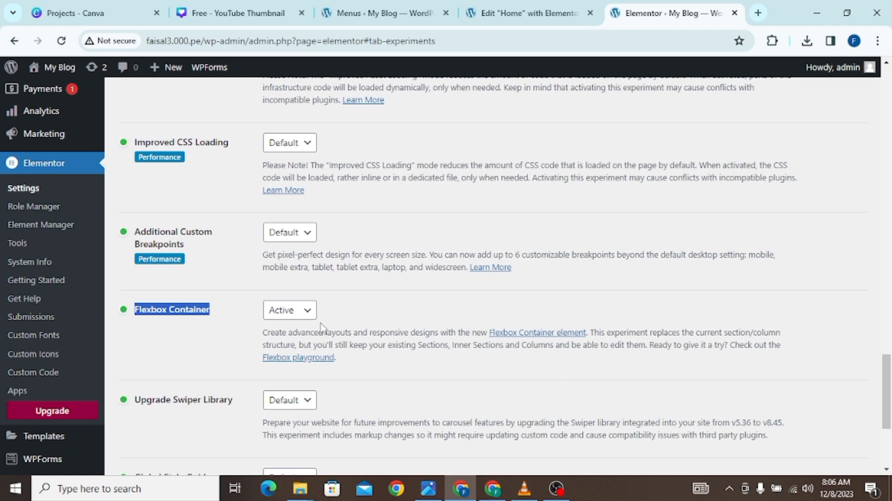
click(305, 313)
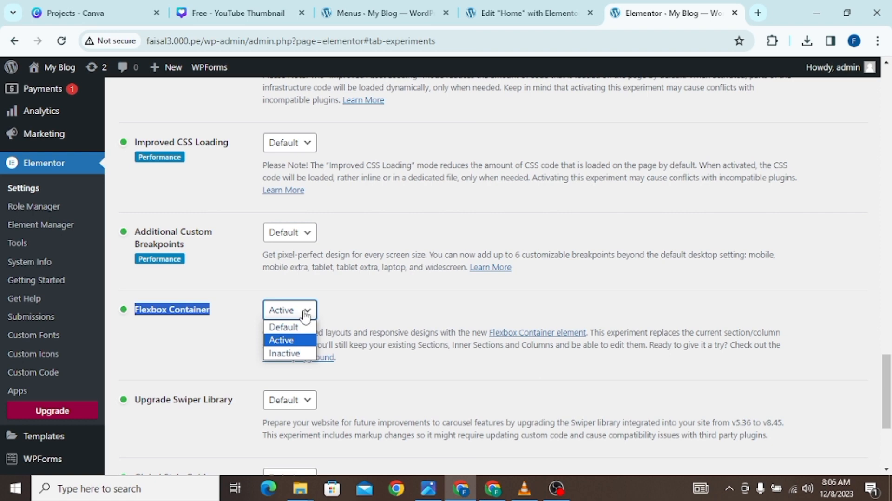
click(294, 338)
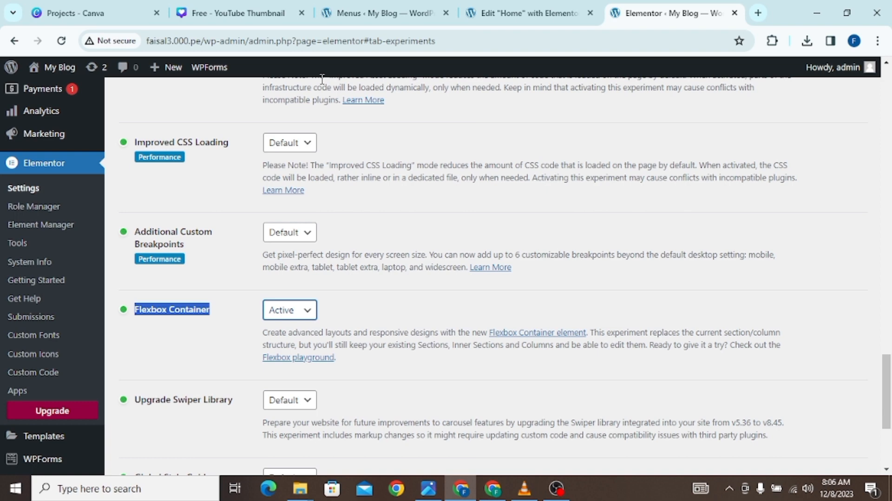
click(308, 310)
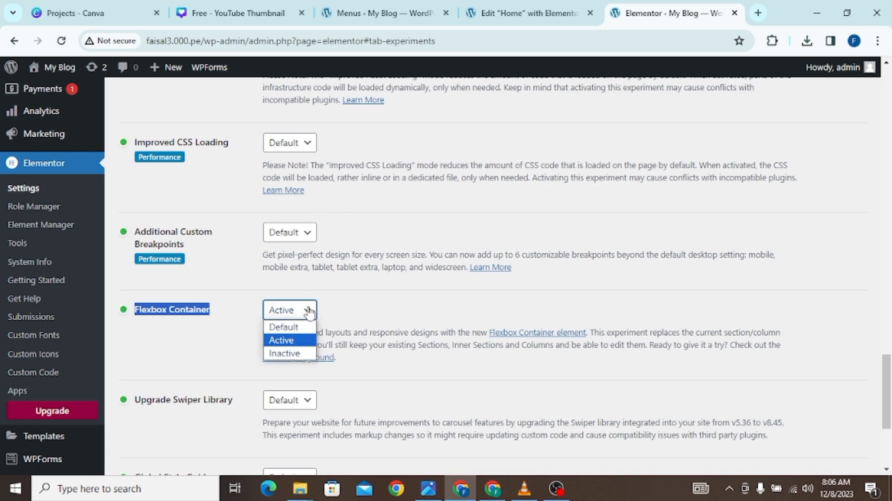
click(304, 345)
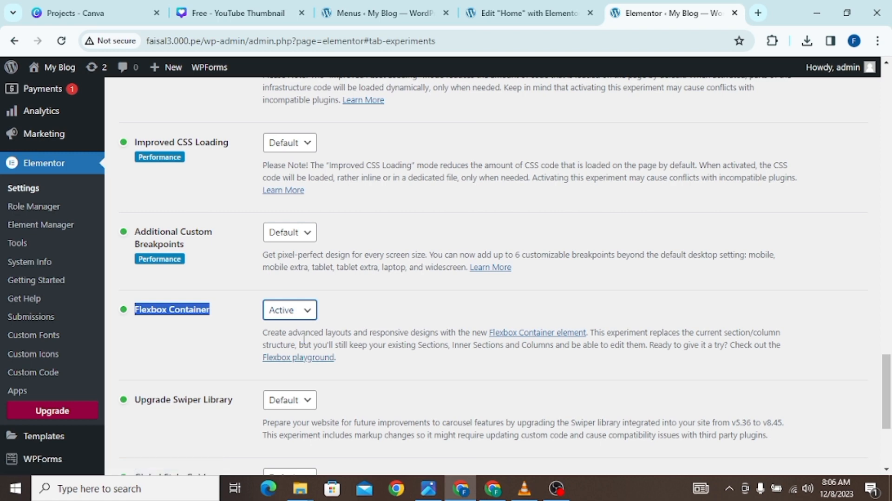
scroll(293, 346, down, 4)
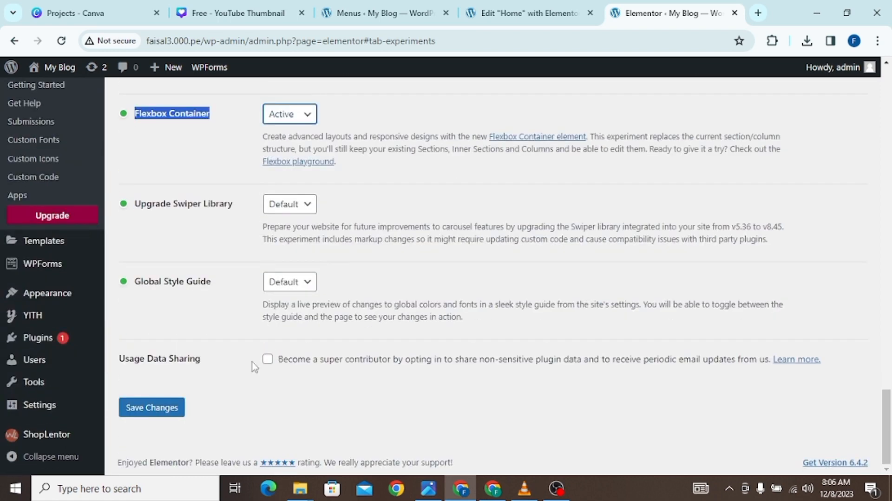
click(176, 408)
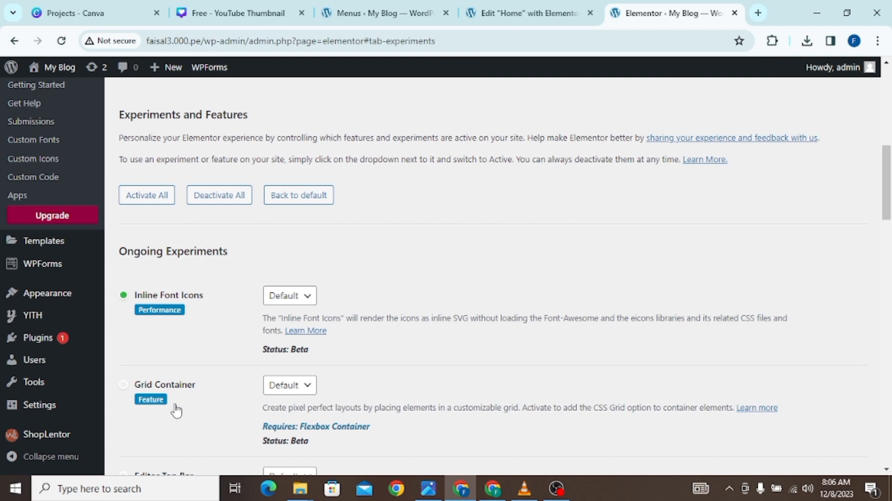
- Reload the Home page in the Elementor editor and return to it once loaded
click(547, 7)
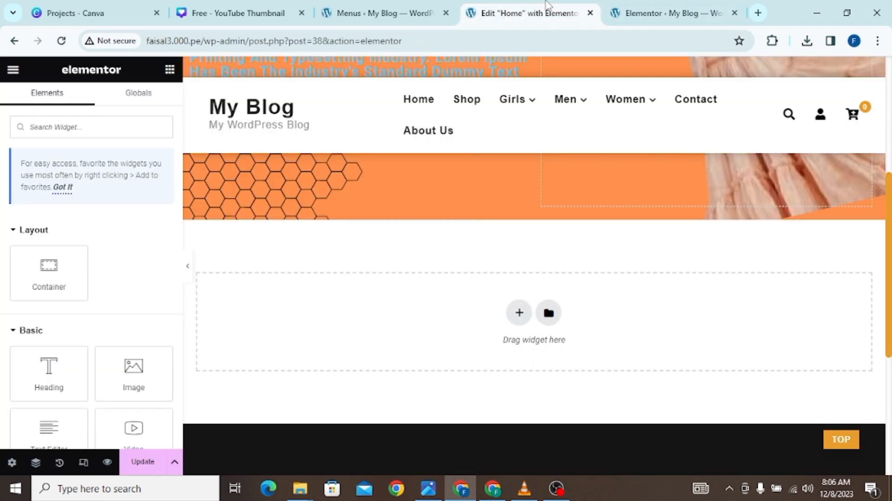
click(61, 40)
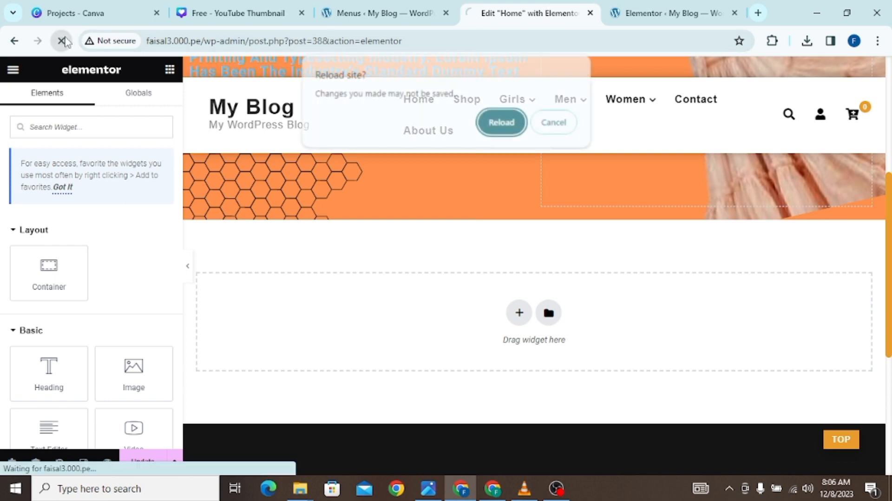
click(481, 120)
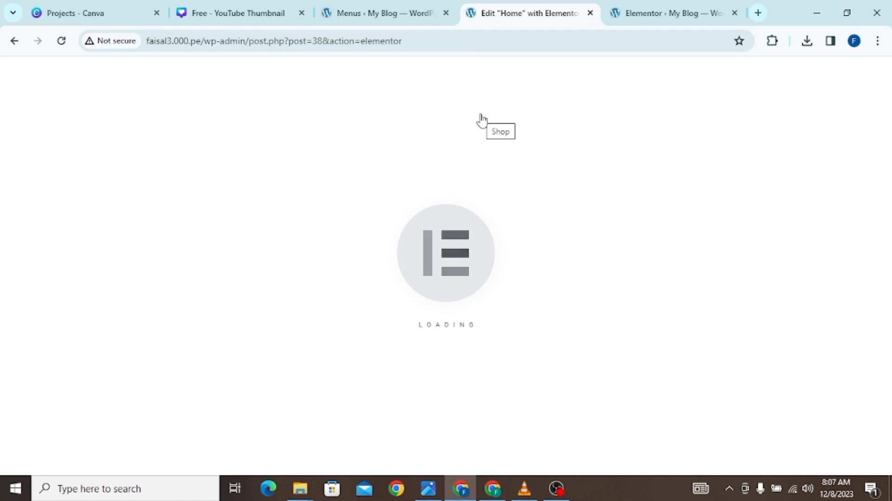
click(376, 13)
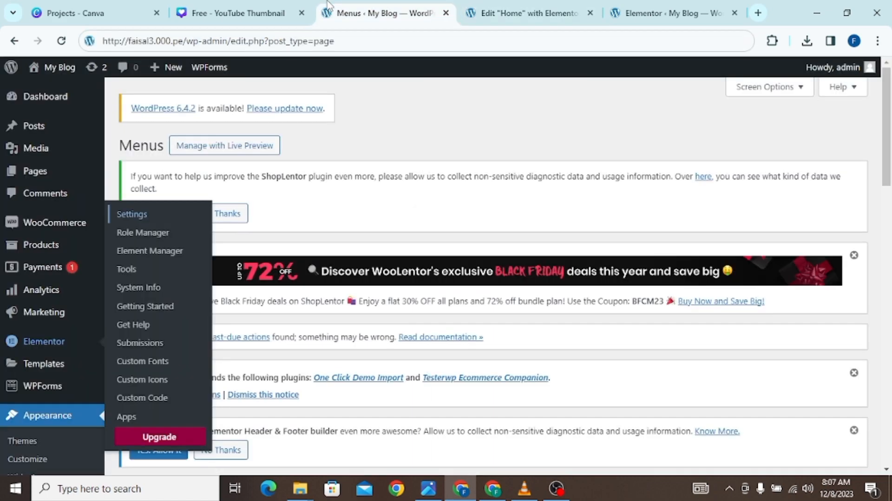
click(267, 13)
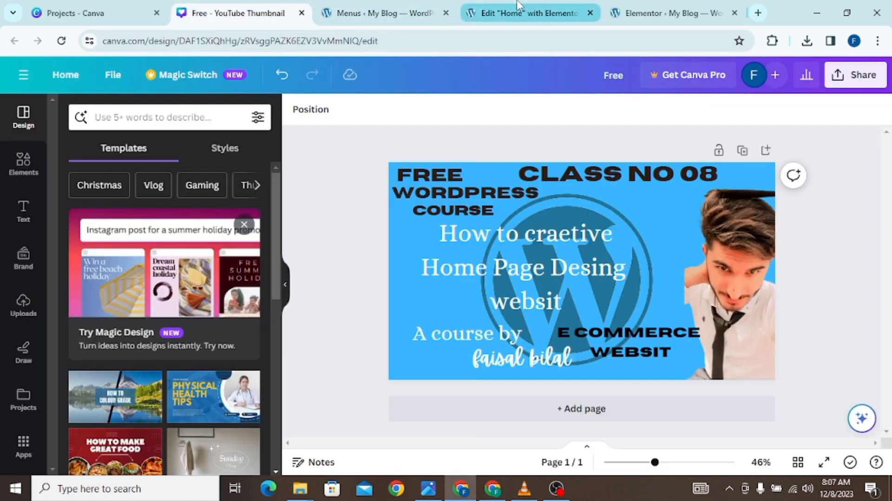
click(520, 7)
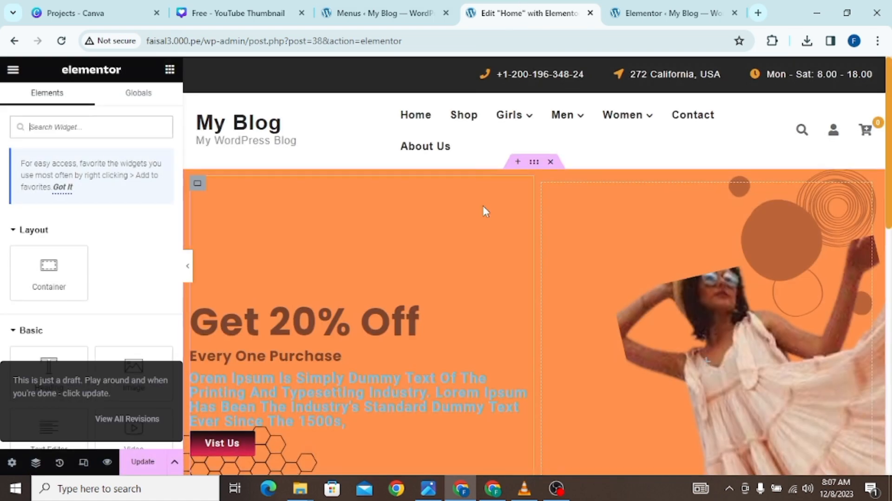
- Add a container below the hero section using the structure with one tall left cell and two stacked right cells
scroll(483, 205, down, 5)
scroll(483, 205, down, 3)
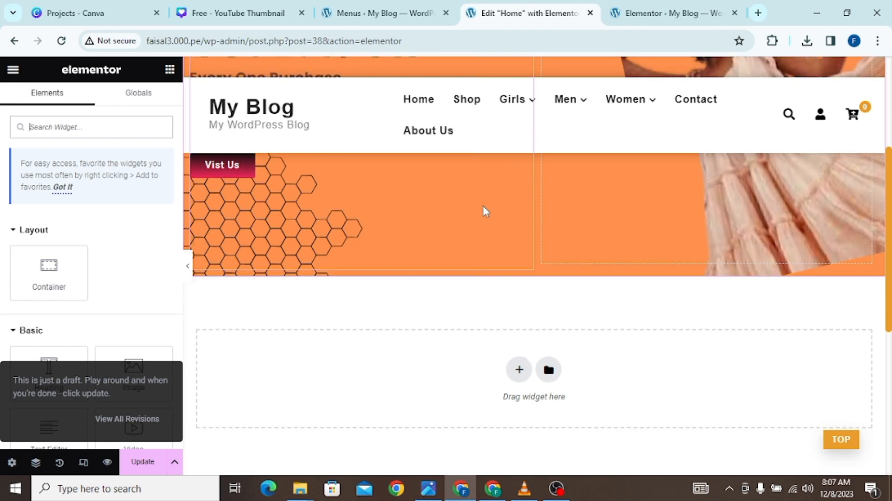
click(520, 248)
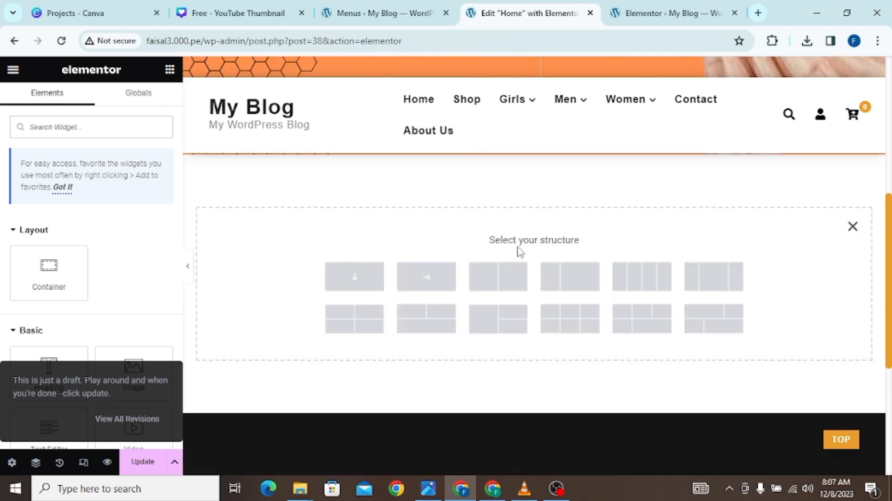
click(501, 318)
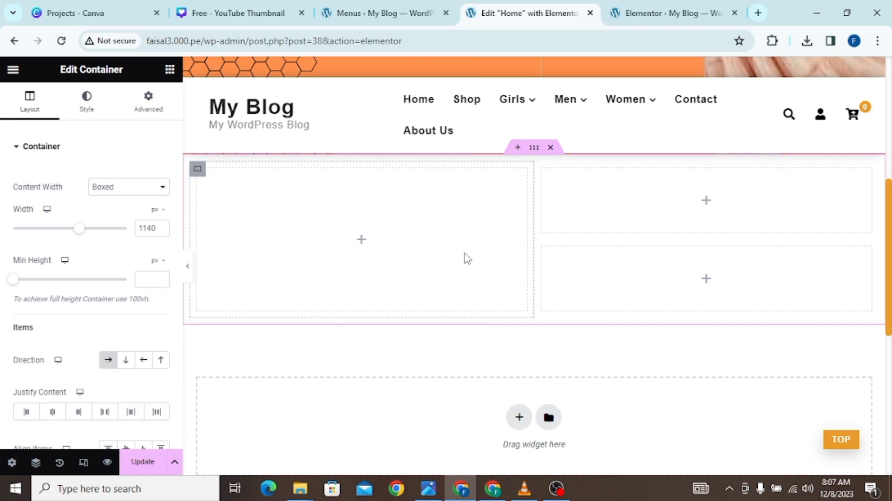
scroll(467, 259, up, 2)
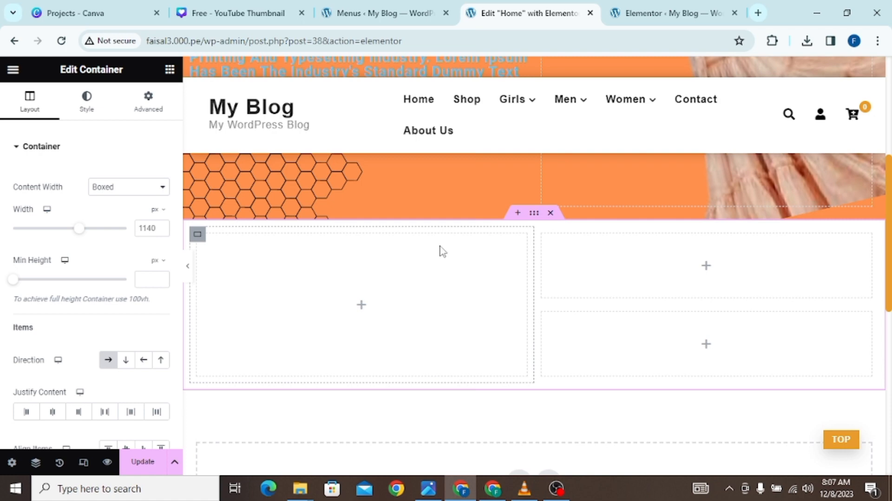
- Give the new section's tall left container a Classic background in pink #E7A5A5
click(195, 236)
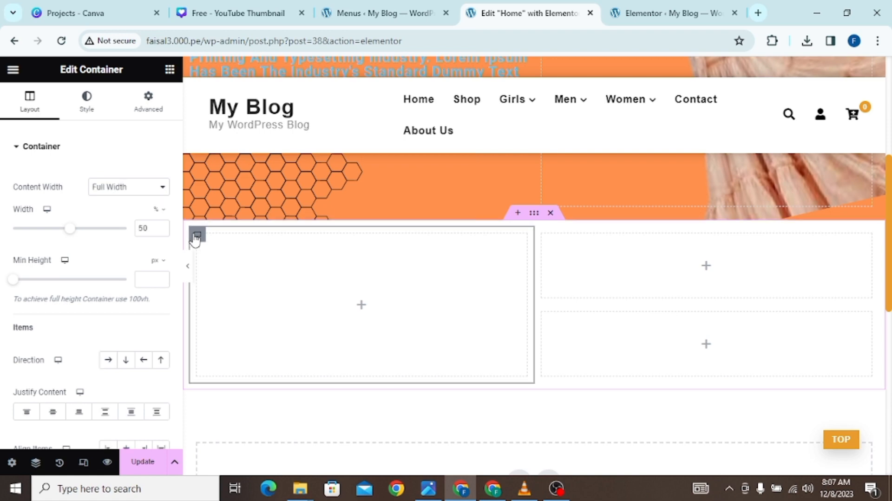
click(89, 99)
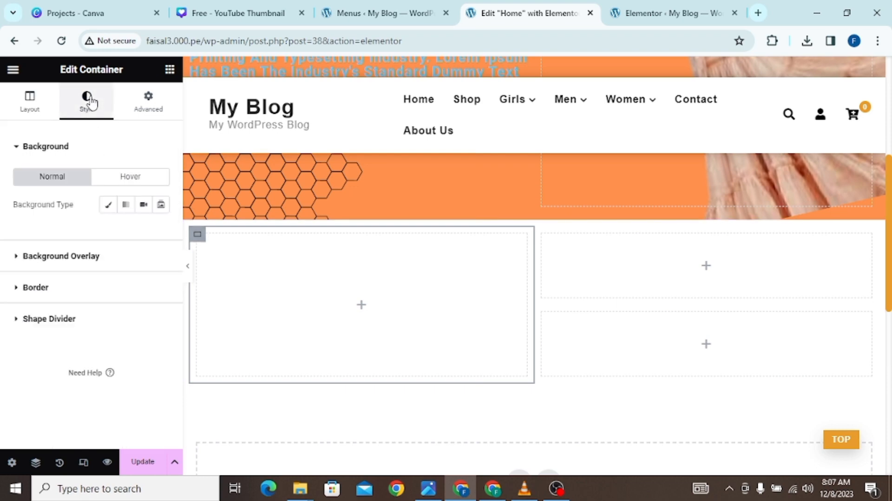
click(108, 207)
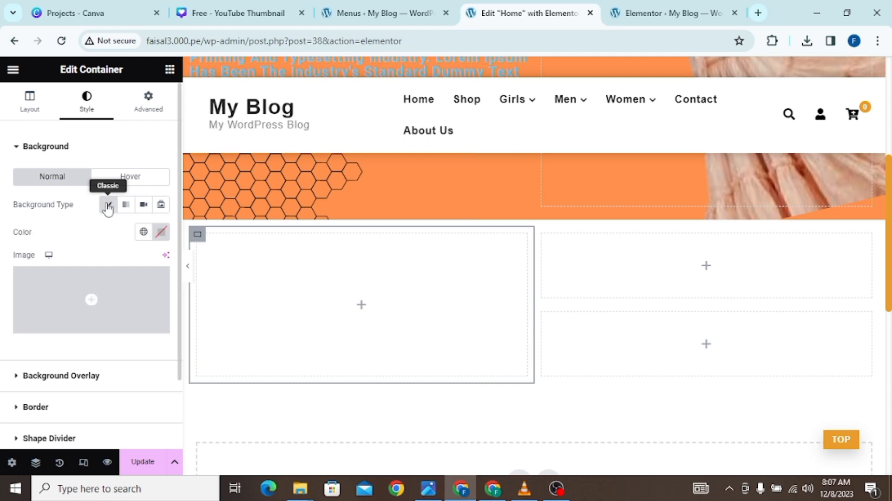
click(161, 237)
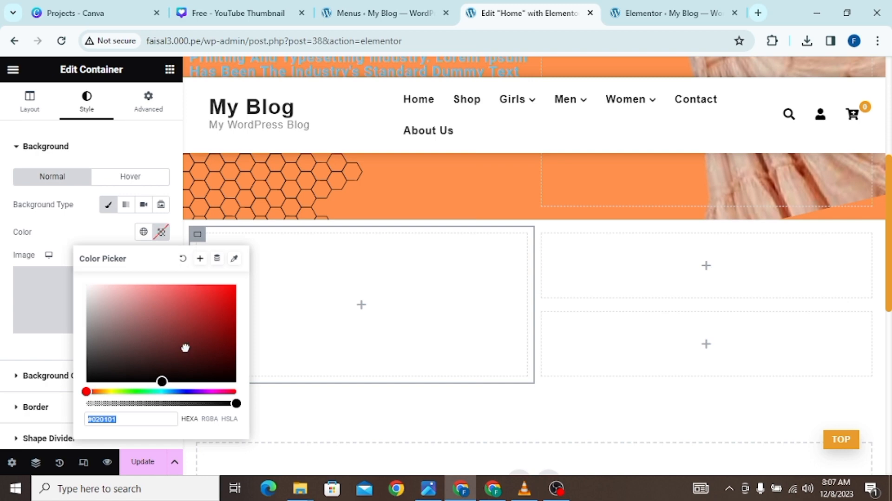
drag(185, 348, 172, 289)
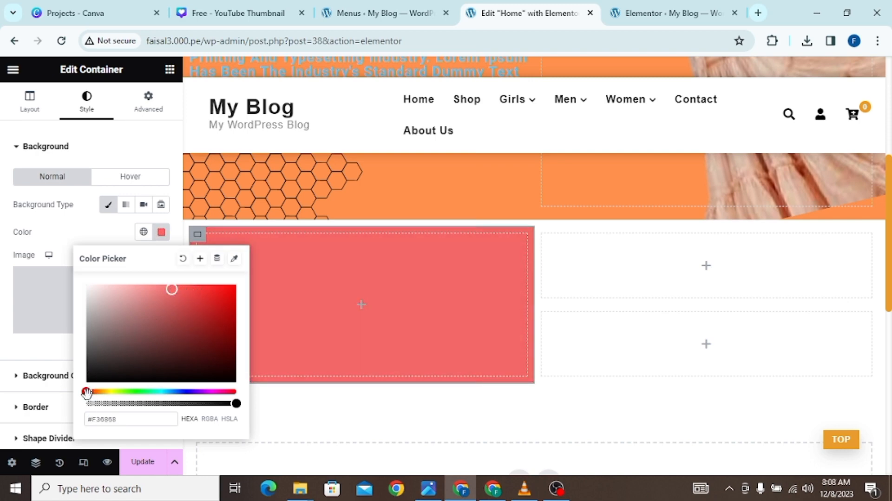
drag(169, 290, 127, 293)
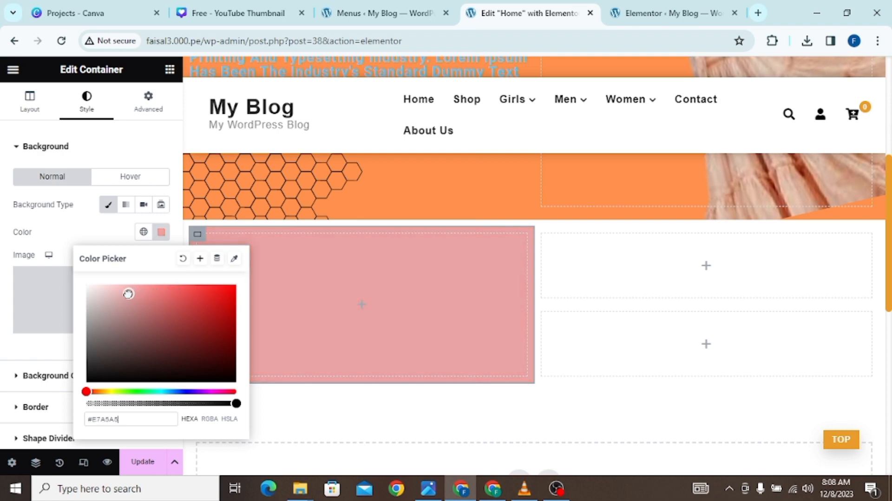
click(445, 337)
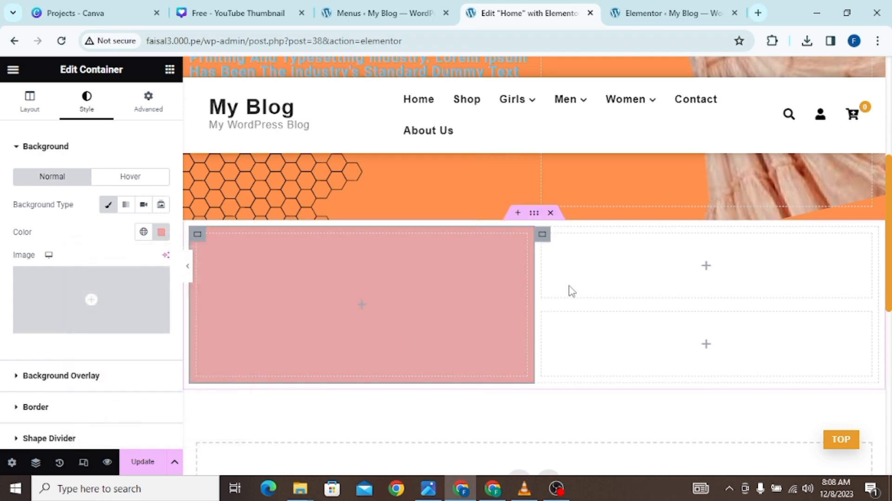
- Give the upper-right container a Classic background in slightly transparent light blue #C1D5E4ED
click(544, 238)
click(87, 107)
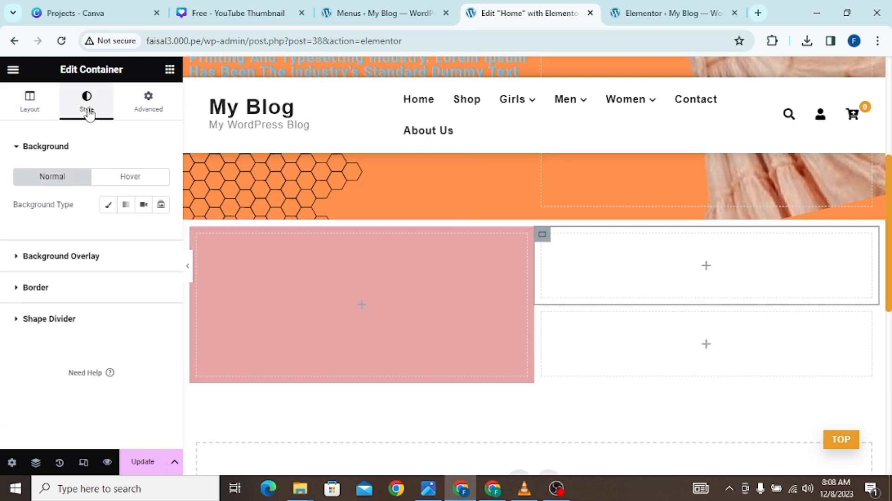
click(108, 204)
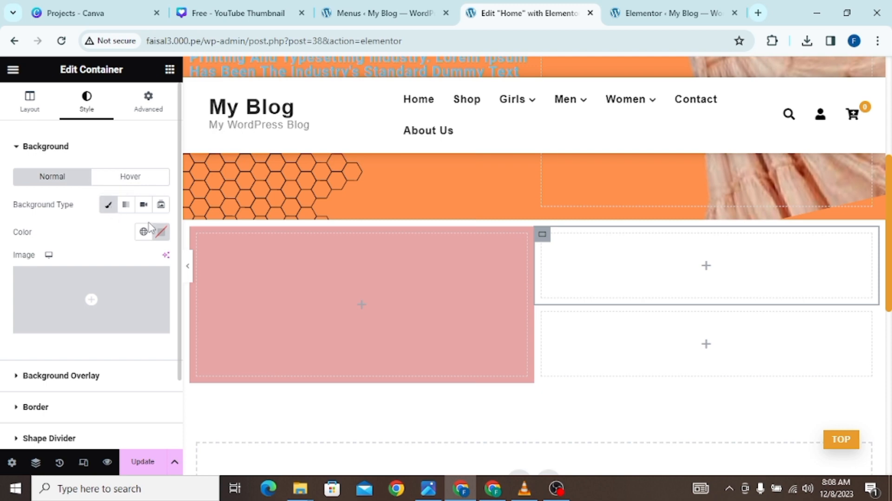
click(161, 233)
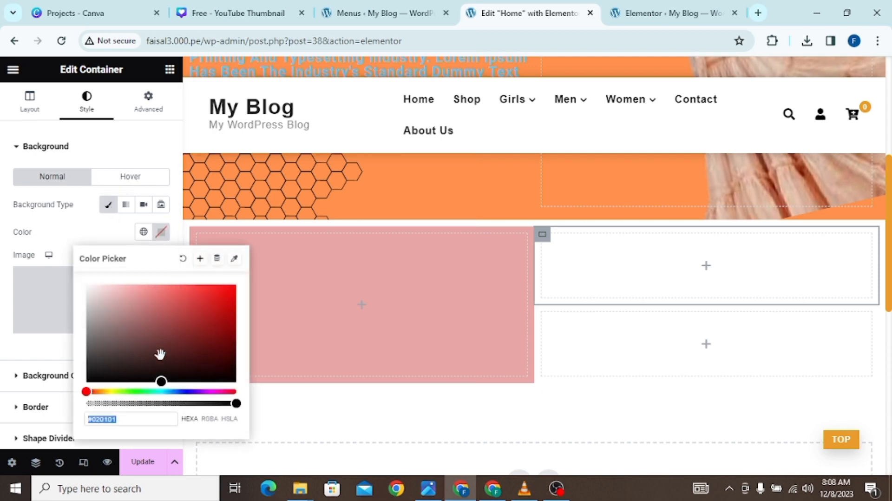
drag(161, 381, 120, 287)
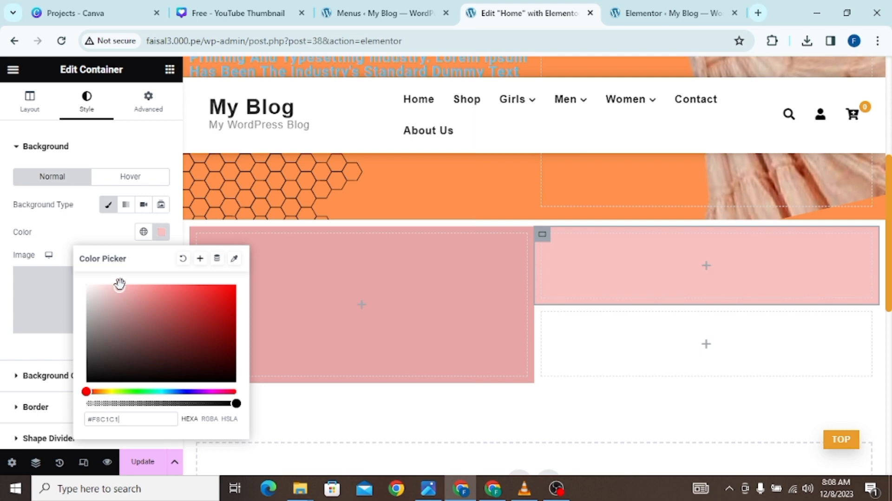
drag(119, 290, 109, 295)
drag(86, 391, 171, 389)
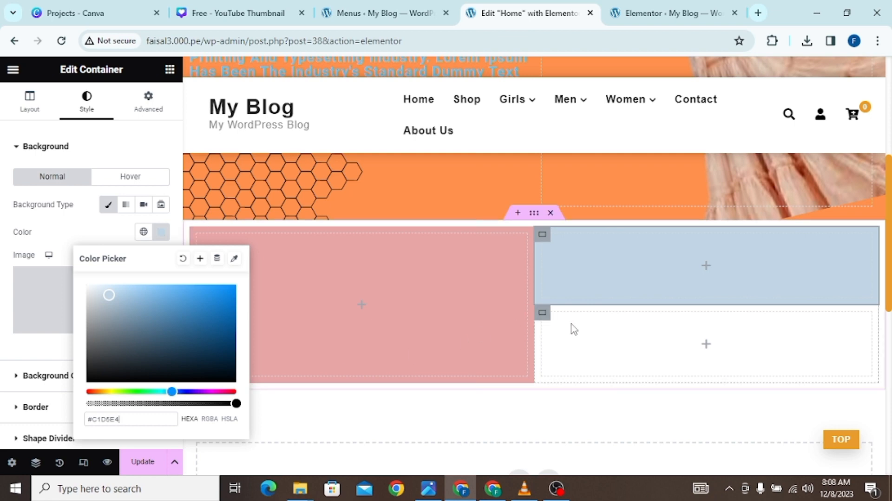
drag(236, 403, 226, 415)
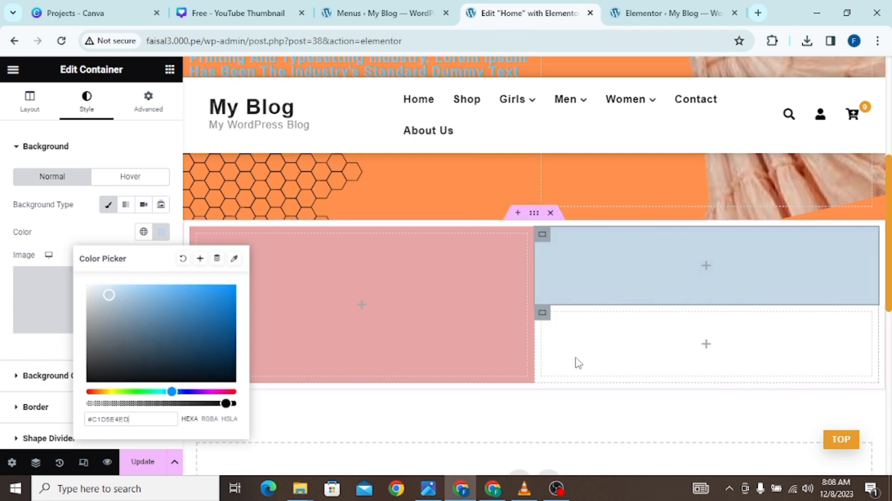
- Give the lower-right container a Classic background in pale pink #ECDCDC and update the page
click(543, 316)
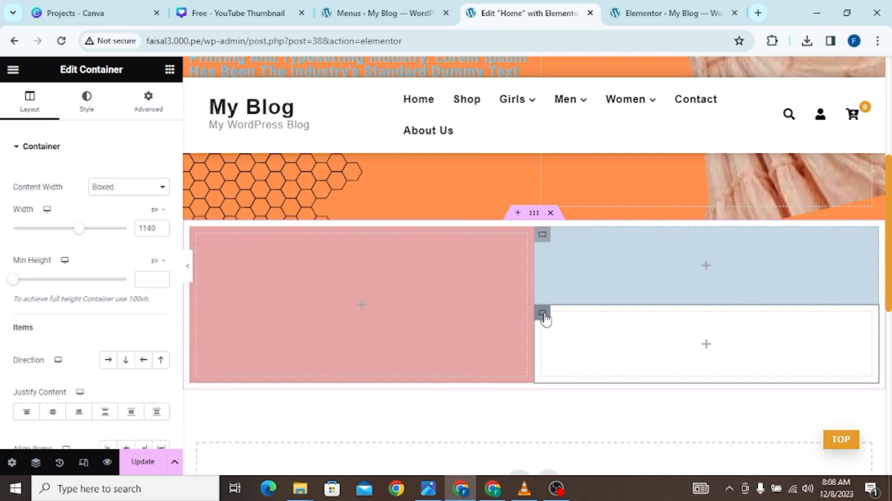
click(88, 110)
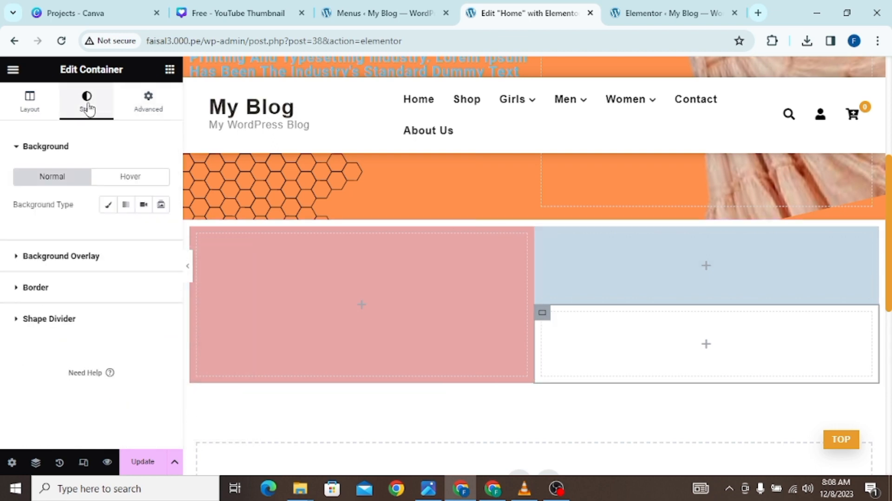
click(109, 205)
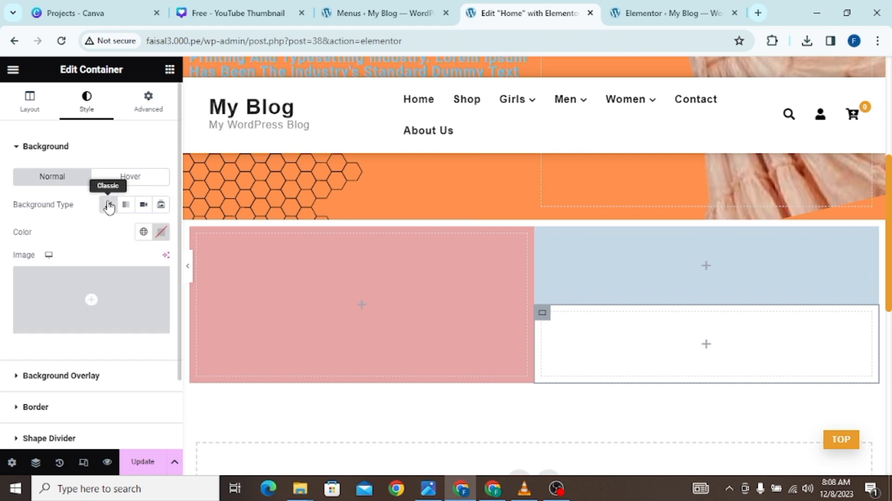
click(161, 232)
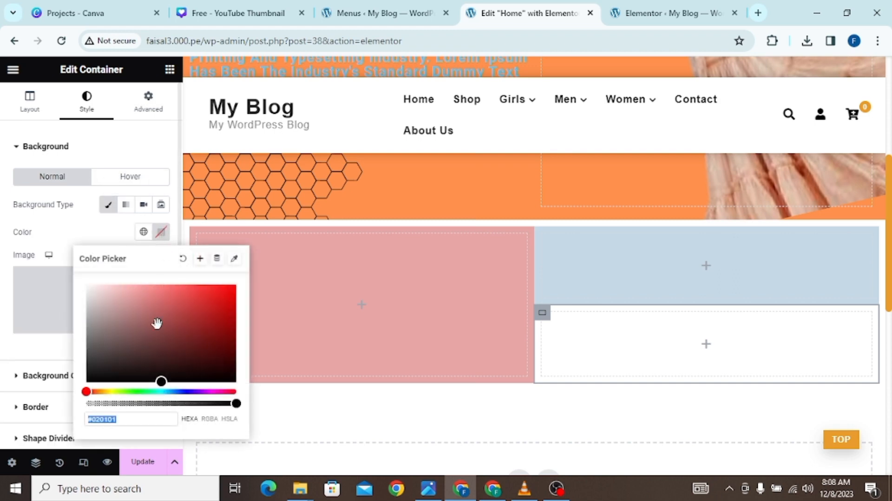
drag(161, 379, 143, 351)
drag(122, 322, 96, 291)
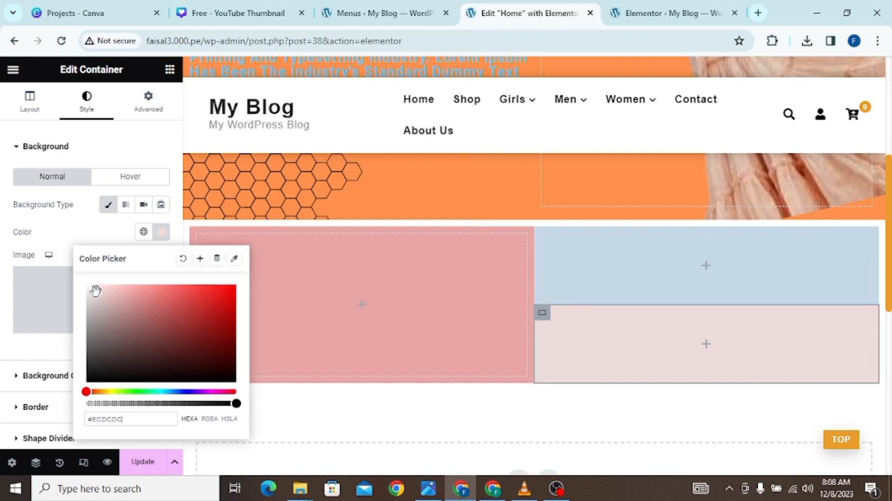
click(521, 409)
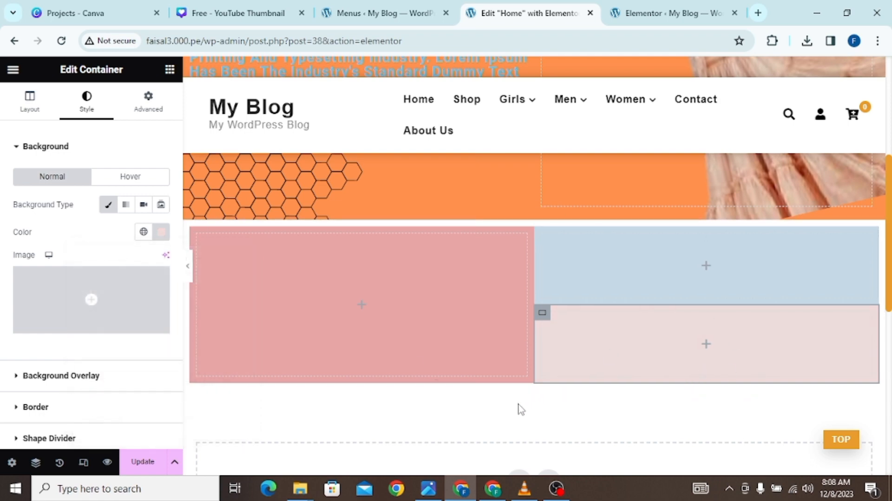
click(155, 460)
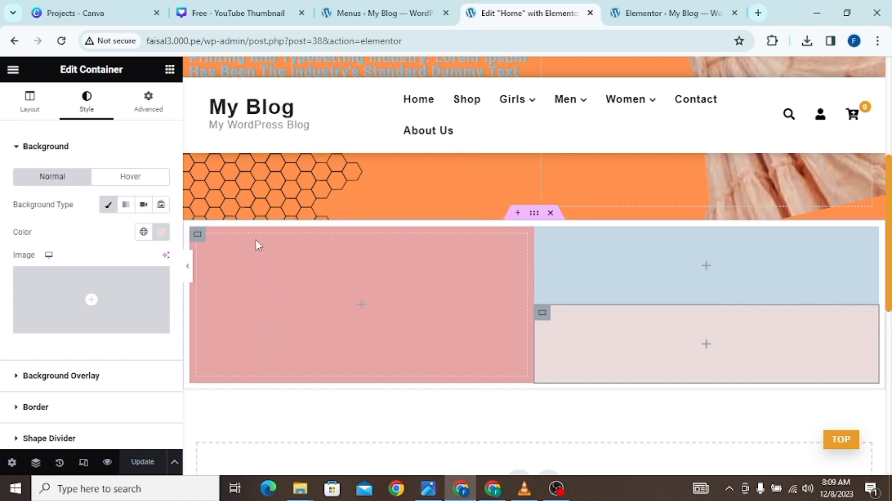
- Add one Heading widget to the pink left container and another to the light blue upper-right container
click(148, 107)
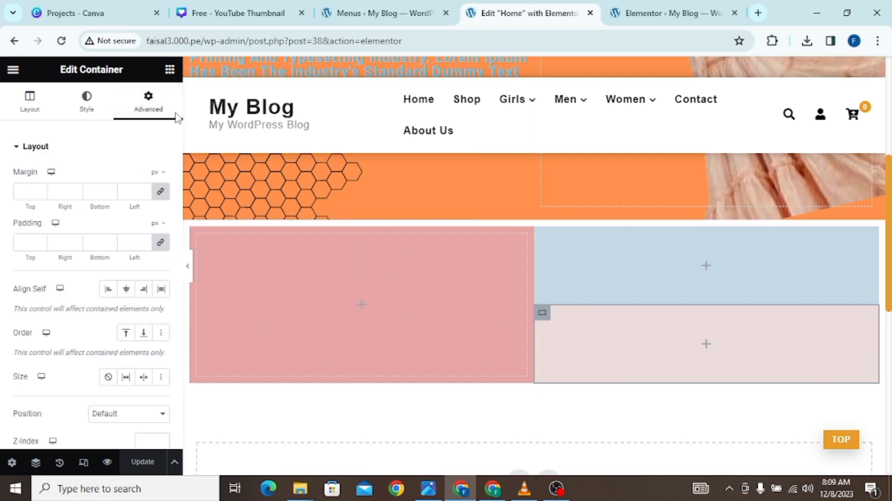
click(170, 70)
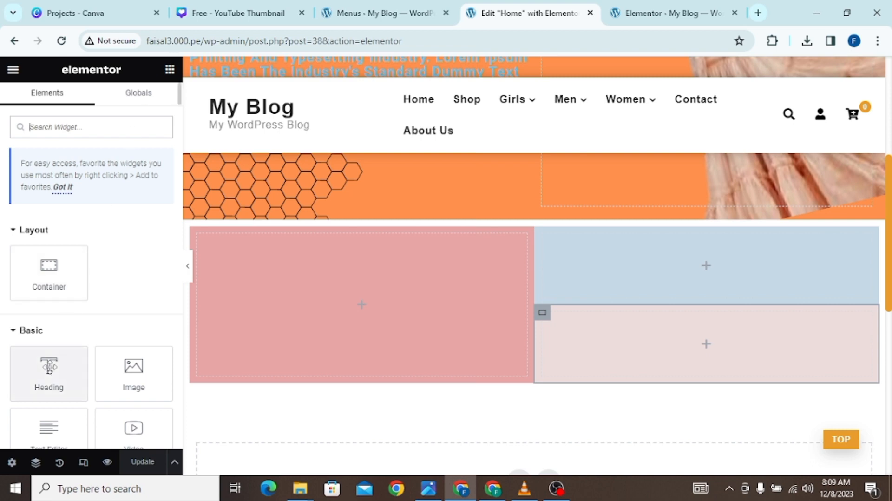
drag(48, 371, 264, 282)
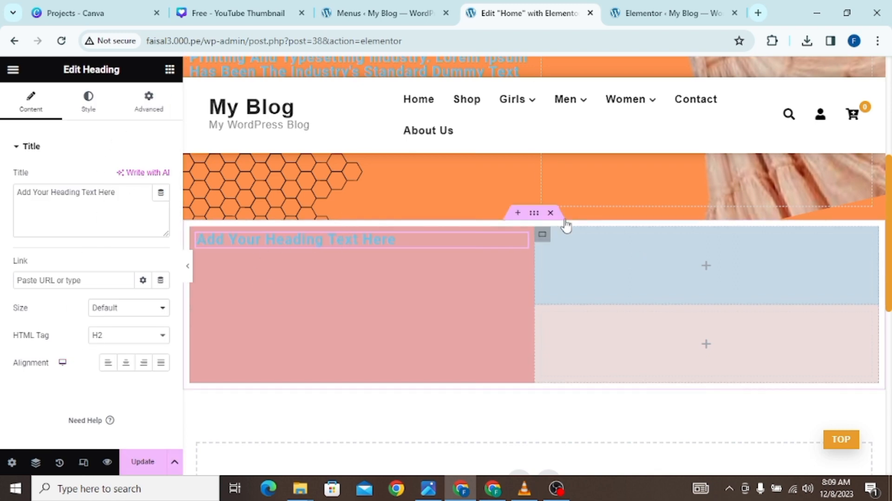
click(169, 70)
drag(45, 382, 732, 258)
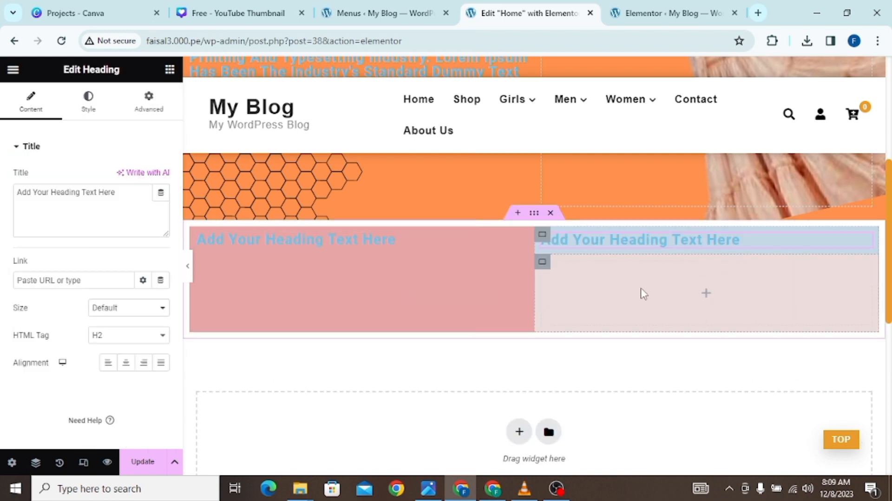
click(542, 262)
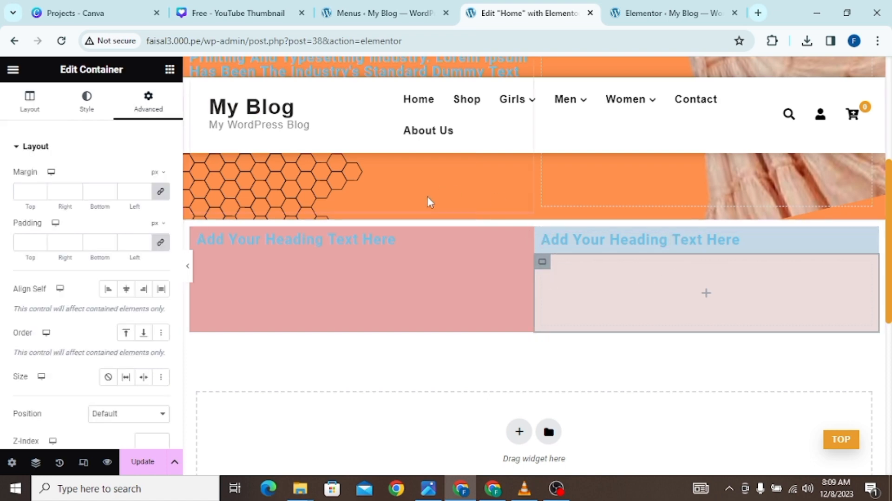
- Replace the left container's heading text with "Best Collection of"
click(408, 238)
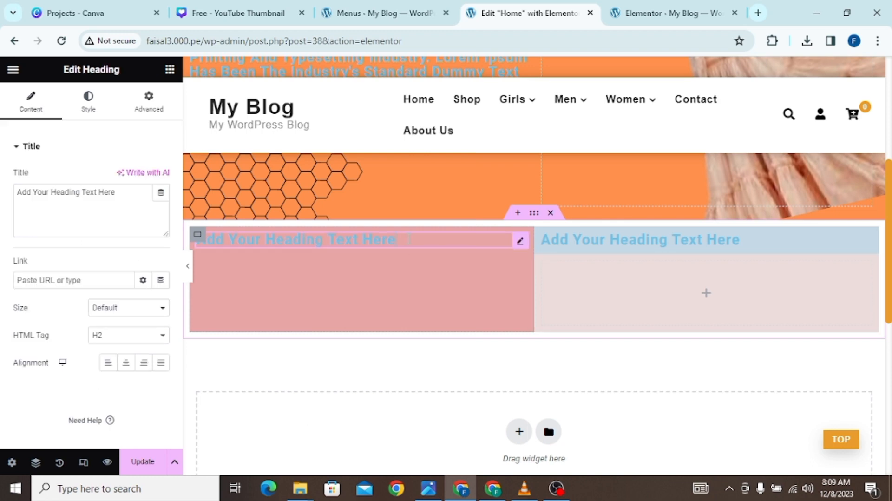
key(BackSpace)
key(BackSpace)
key(BackSpace)
key(BackSpace)
key(BackSpace)
key(BackSpace)
key(BackSpace)
key(BackSpace)
key(BackSpace)
key(BackSpace)
key(BackSpace)
key(BackSpace)
key(BackSpace)
key(BackSpace)
key(BackSpace)
key(BackSpace)
key(BackSpace)
key(BackSpace)
key(BackSpace)
key(BackSpace)
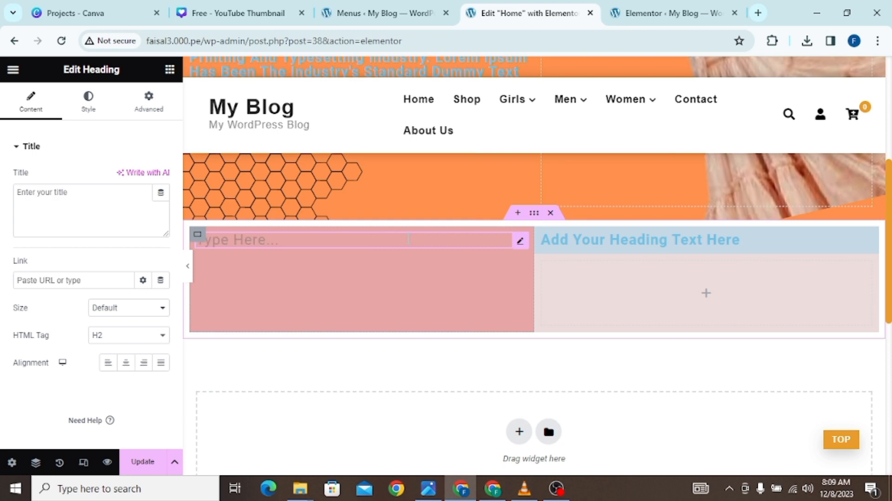
text(B)
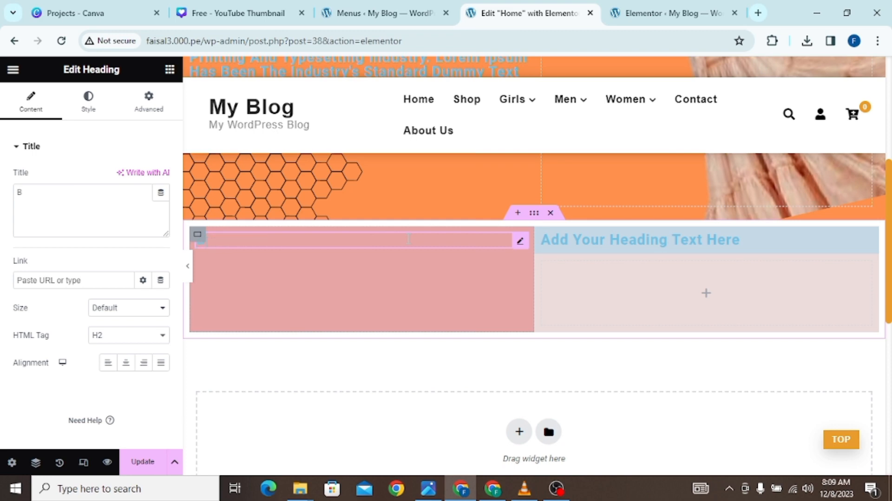
text(est Collection of)
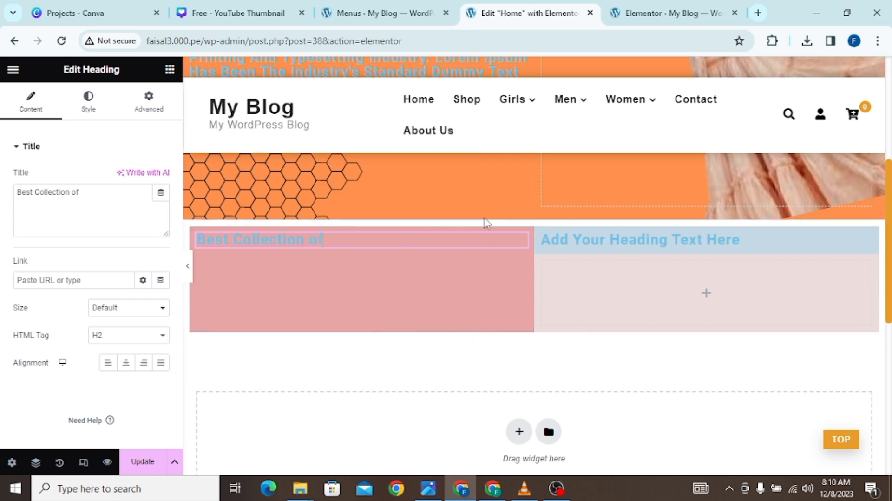
- Add a second Heading widget below "Best Collection of" in the pink left container and set its text to "Girls Collection"
click(170, 69)
drag(49, 371, 313, 241)
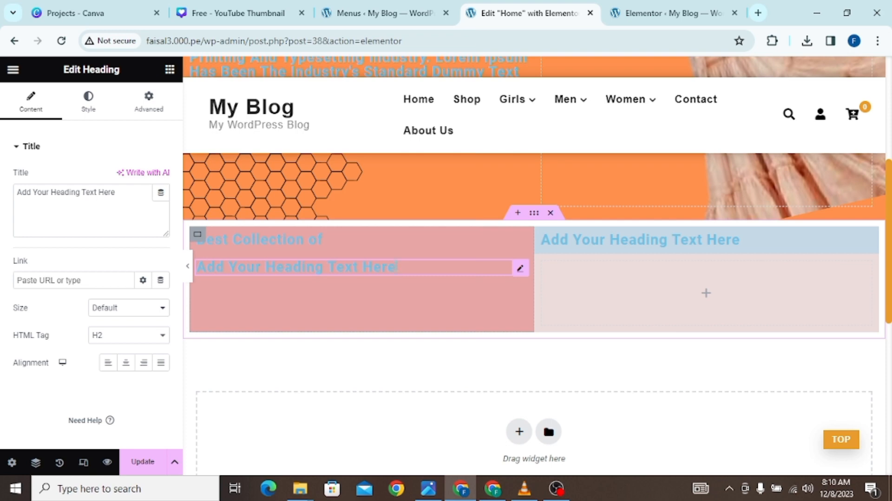
key(BackSpace)
key(BackSpace)
key(BackSpace)
key(BackSpace)
key(BackSpace)
key(BackSpace)
key(BackSpace)
key(BackSpace)
key(BackSpace)
key(BackSpace)
key(BackSpace)
key(BackSpace)
key(BackSpace)
key(BackSpace)
key(BackSpace)
key(BackSpace)
key(BackSpace)
key(BackSpace)
key(BackSpace)
key(BackSpace)
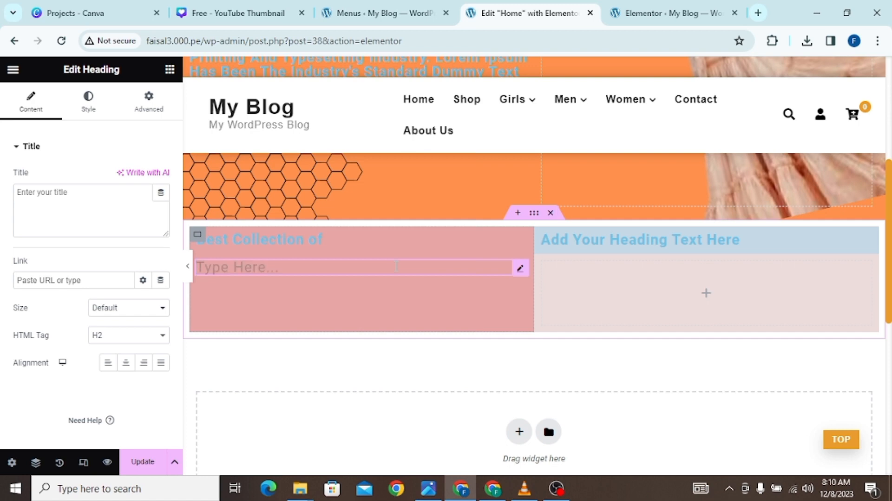
text(Girl)
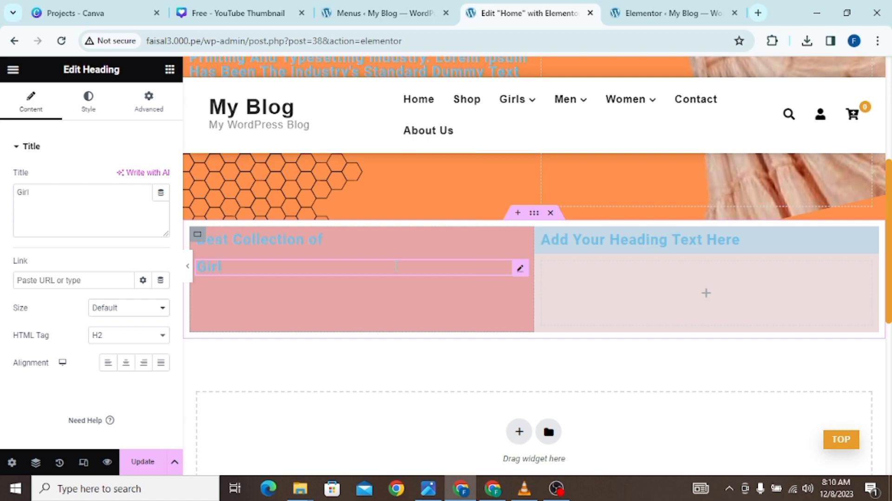
text(s Collection)
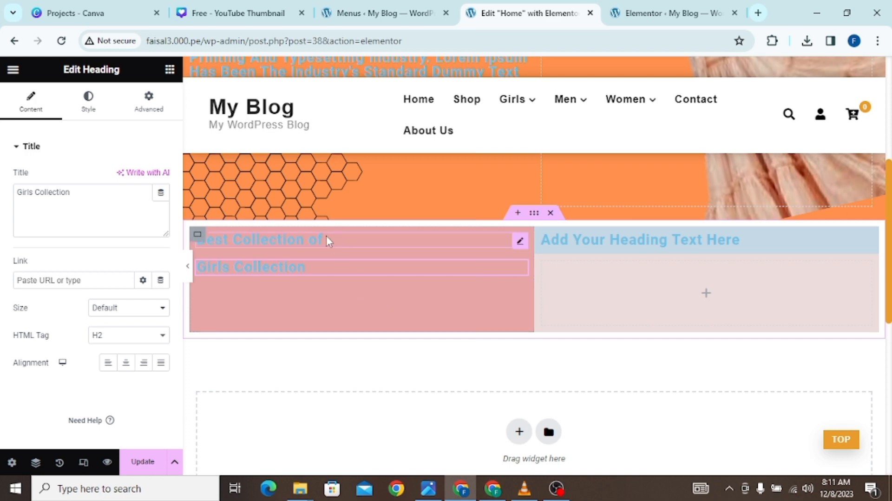
- Add a Button widget below the "Girls Collection" heading and set its text to "visit us"
click(170, 70)
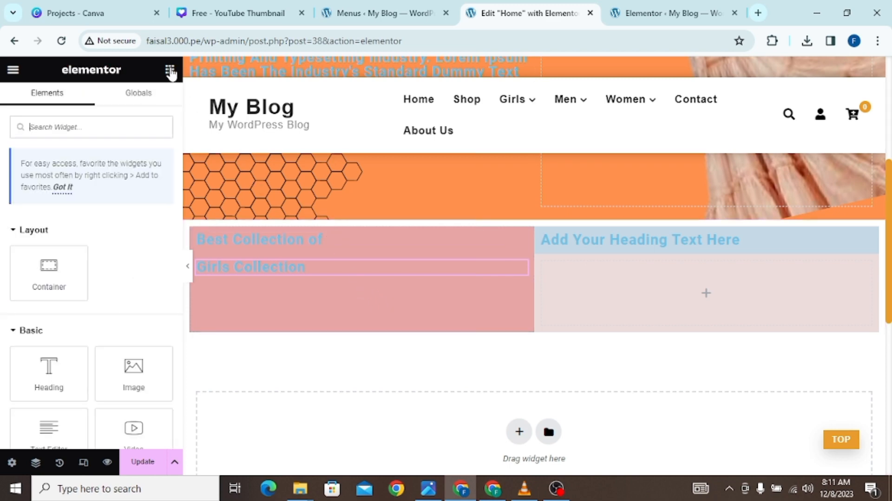
scroll(123, 342, down, 1)
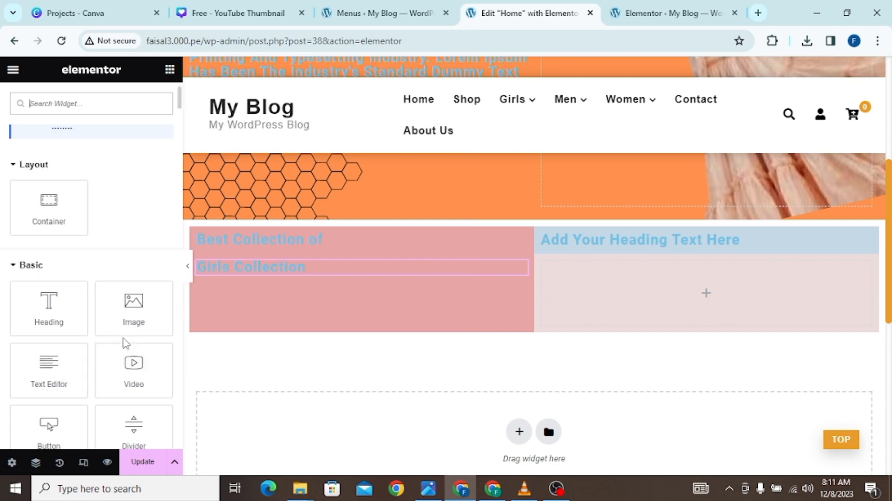
scroll(110, 386, down, 2)
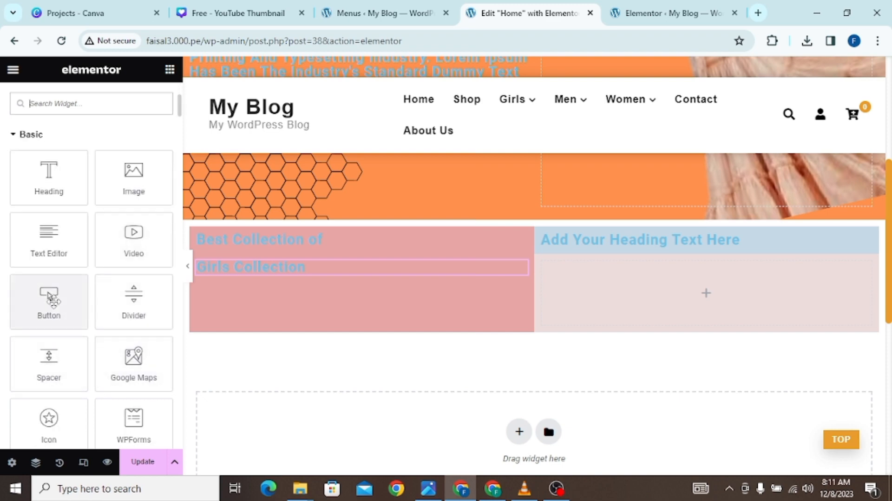
drag(50, 297, 280, 274)
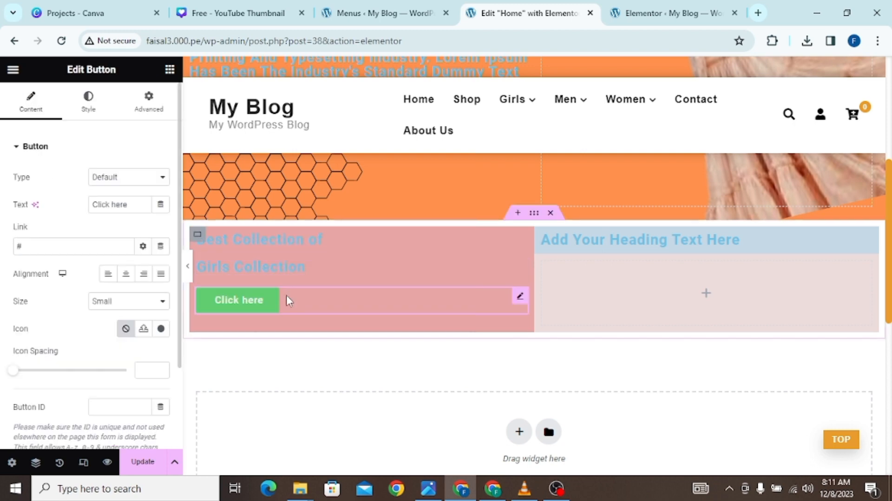
click(138, 204)
key(BackSpace)
key(BackSpace)
key(BackSpace)
key(BackSpace)
key(BackSpace)
key(BackSpace)
key(BackSpace)
key(BackSpace)
key(BackSpace)
key(BackSpace)
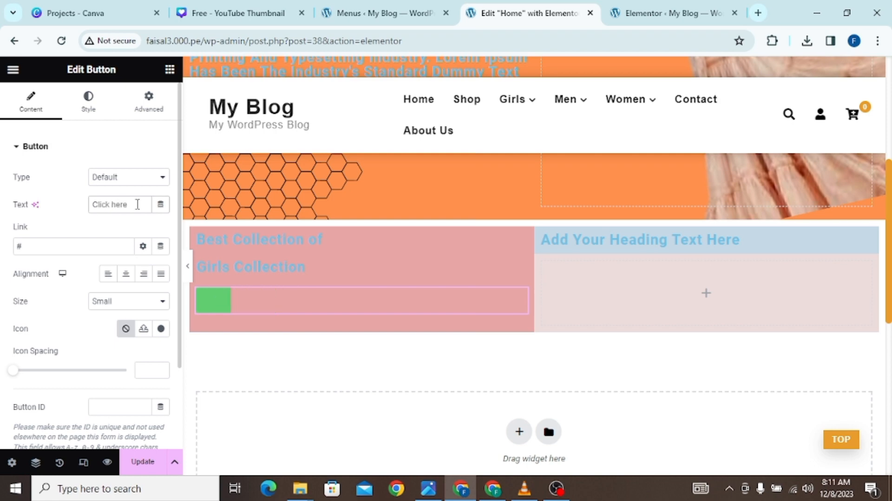
text(vi)
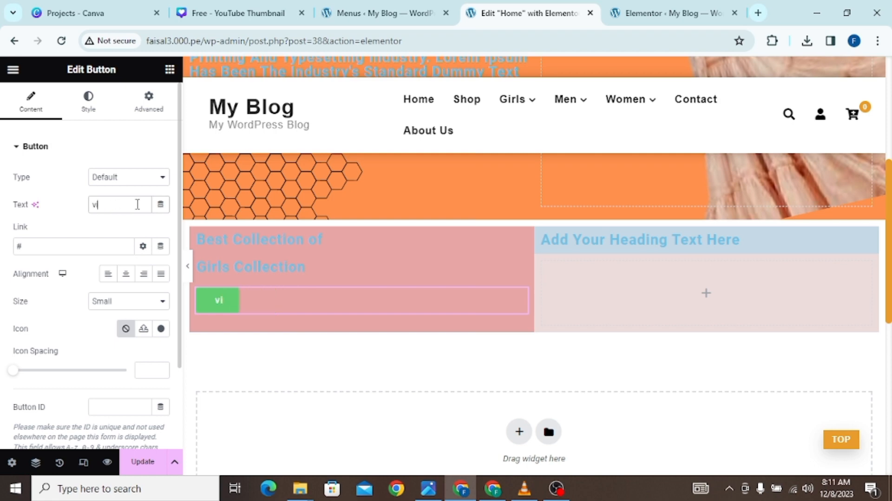
text(sit us)
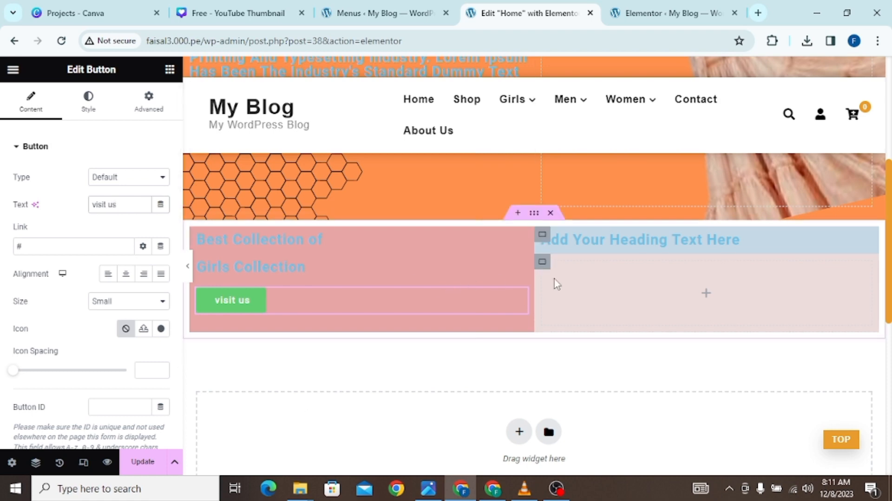
- Replace the light blue container's heading text with "Best Collection of", copied from the left container's first heading
click(603, 250)
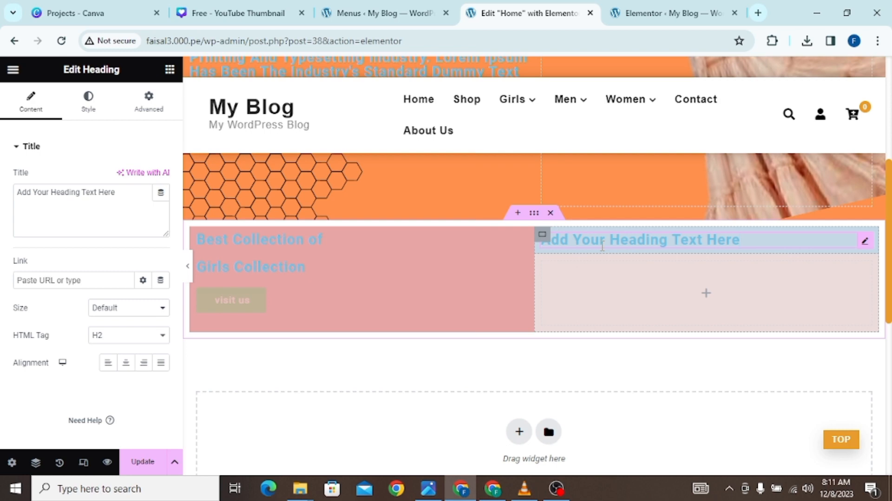
click(134, 188)
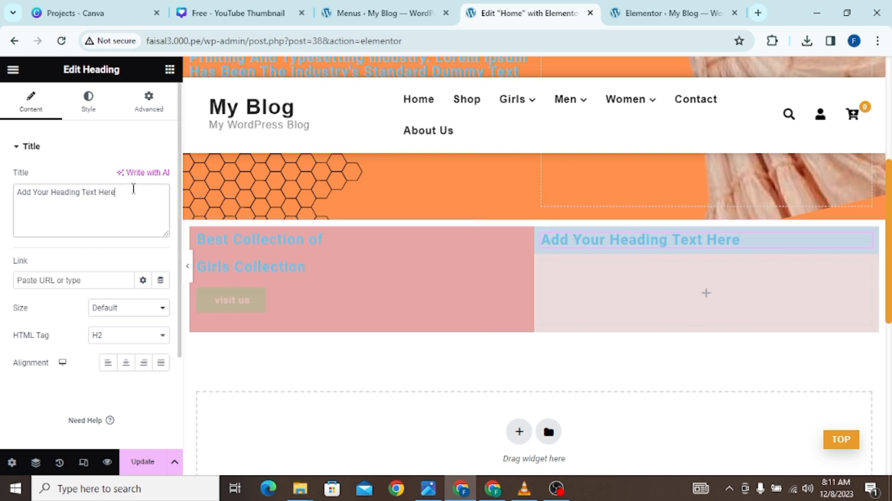
key(BackSpace)
key(BackSpace)
key(BackSpace)
key(BackSpace)
key(BackSpace)
key(BackSpace)
key(BackSpace)
key(BackSpace)
key(BackSpace)
key(BackSpace)
key(BackSpace)
key(BackSpace)
key(BackSpace)
key(BackSpace)
key(BackSpace)
key(BackSpace)
key(BackSpace)
key(BackSpace)
key(BackSpace)
key(BackSpace)
key(BackSpace)
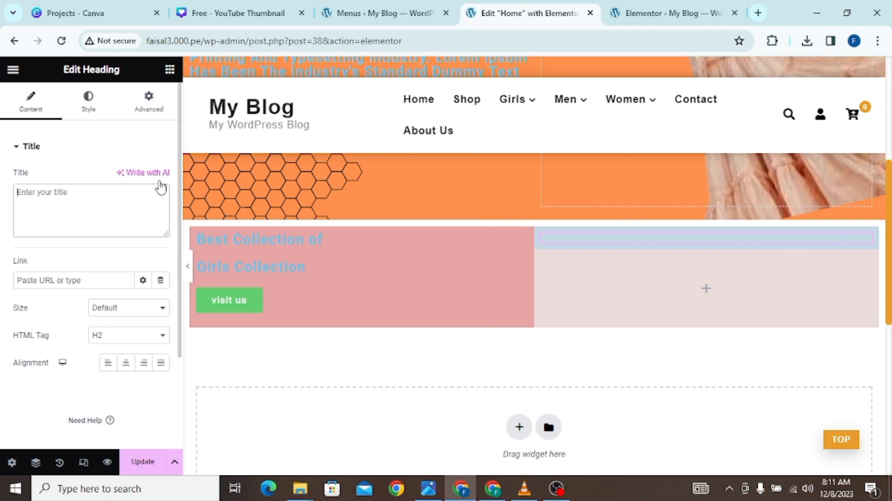
click(322, 239)
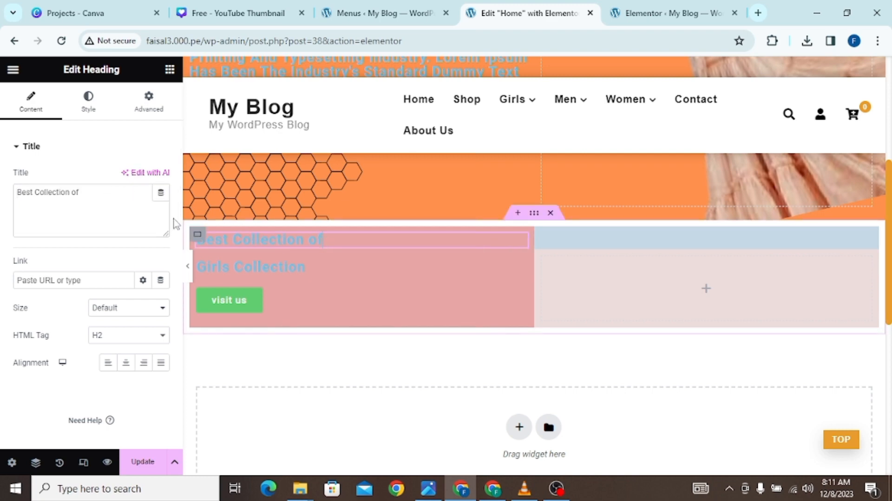
drag(91, 192, 16, 191)
key(ctrl+c)
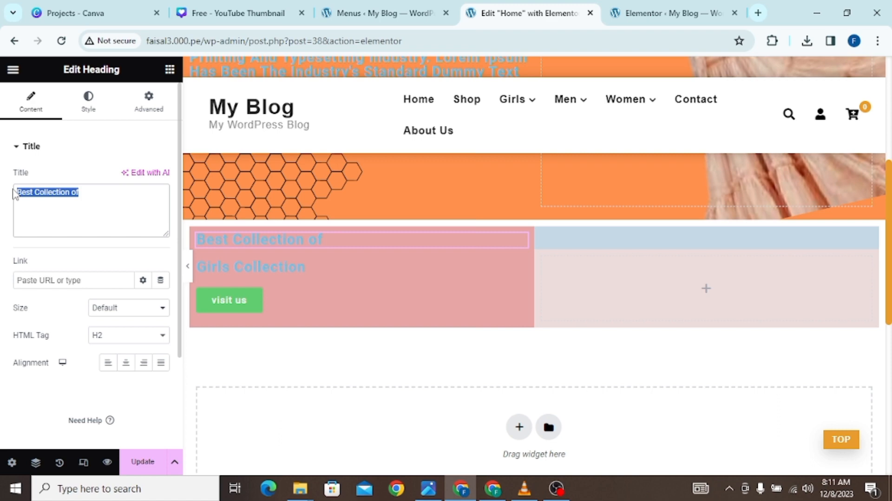
click(560, 238)
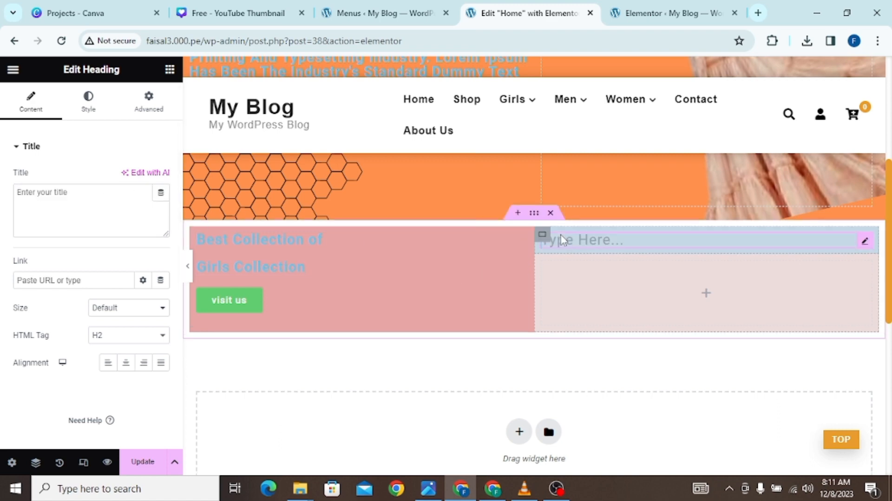
click(91, 190)
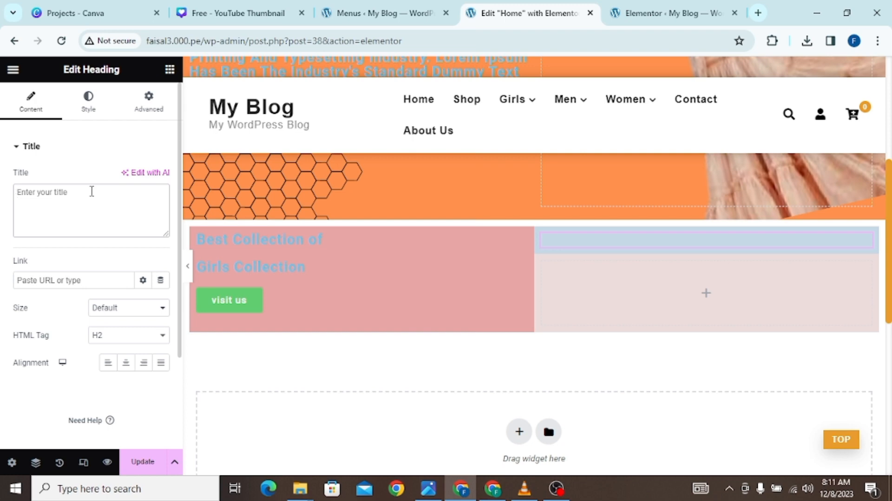
key(ctrl+v)
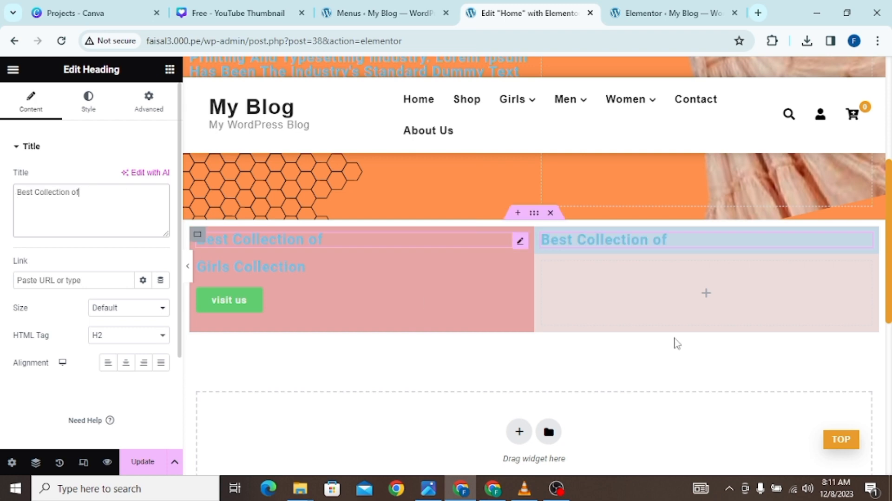
- Add a second Heading widget below "Best Collection of" in the light blue container and set its text to "Mens Collection"
click(169, 69)
drag(50, 366, 609, 251)
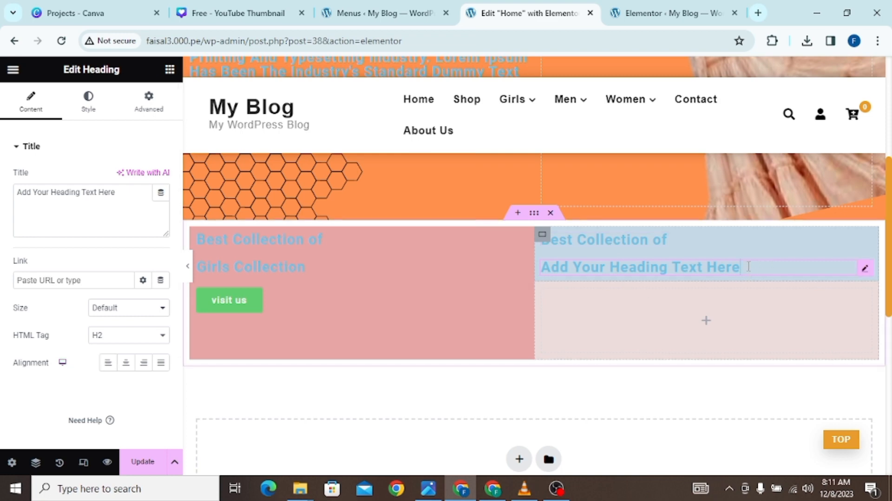
click(128, 195)
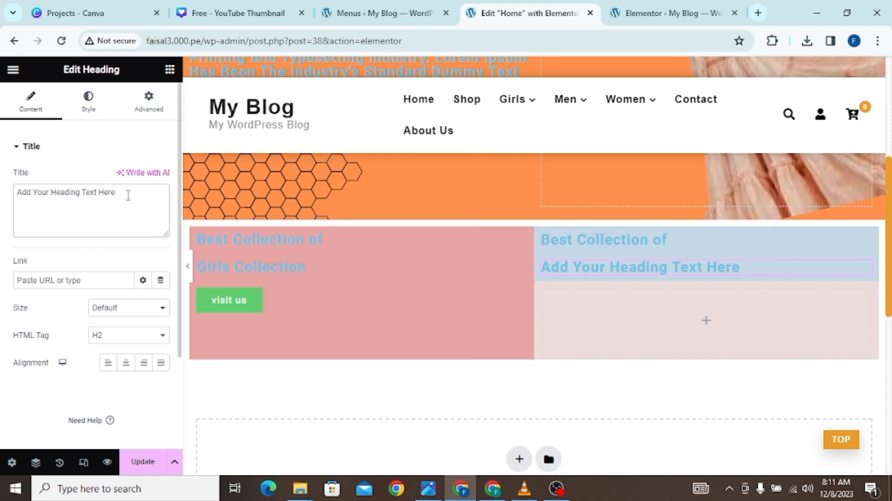
key(BackSpace)
key(BackSpace)
key(BackSpace)
key(BackSpace)
key(BackSpace)
key(BackSpace)
key(BackSpace)
key(BackSpace)
key(BackSpace)
key(BackSpace)
key(BackSpace)
key(BackSpace)
key(BackSpace)
key(BackSpace)
key(BackSpace)
key(BackSpace)
key(BackSpace)
key(BackSpace)
key(BackSpace)
key(BackSpace)
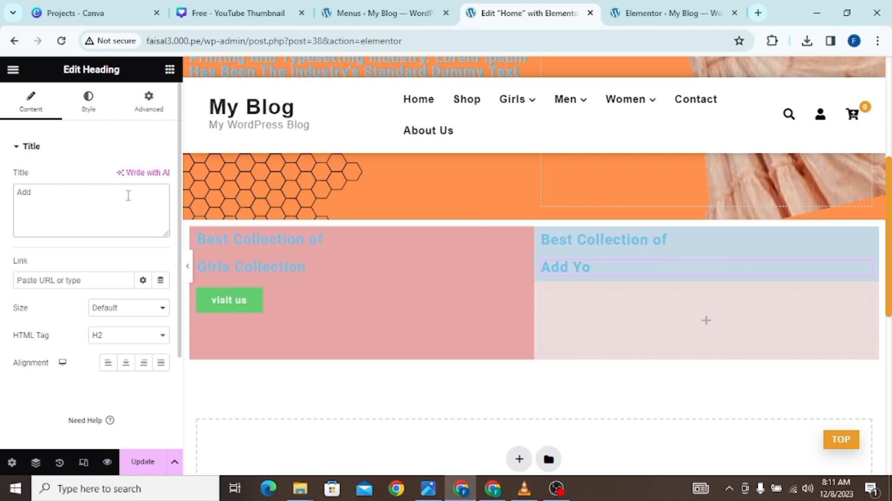
text(M)
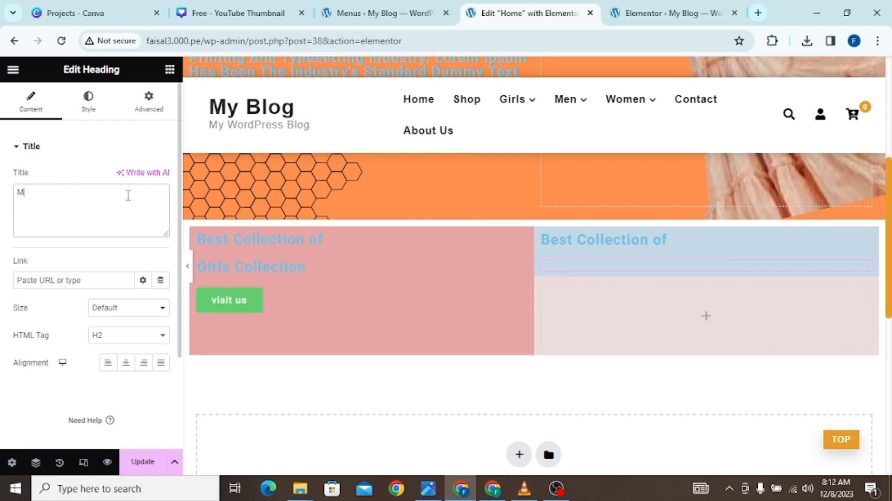
text(en C)
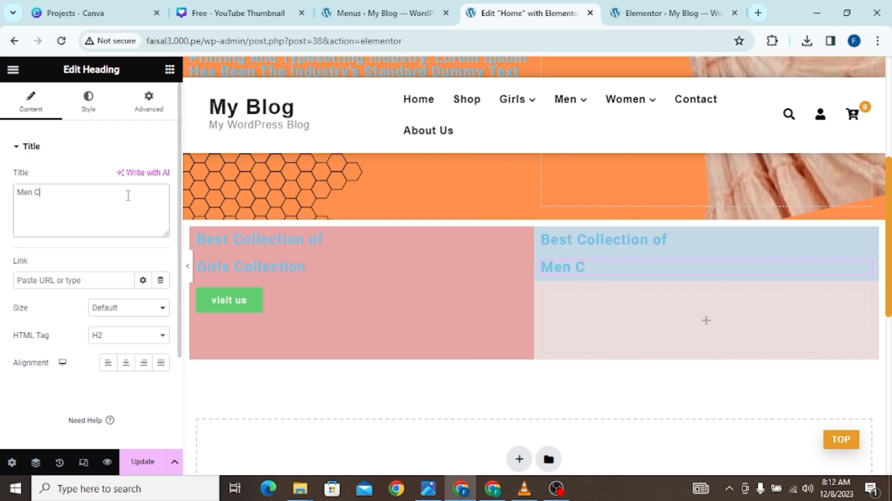
text(ollection)
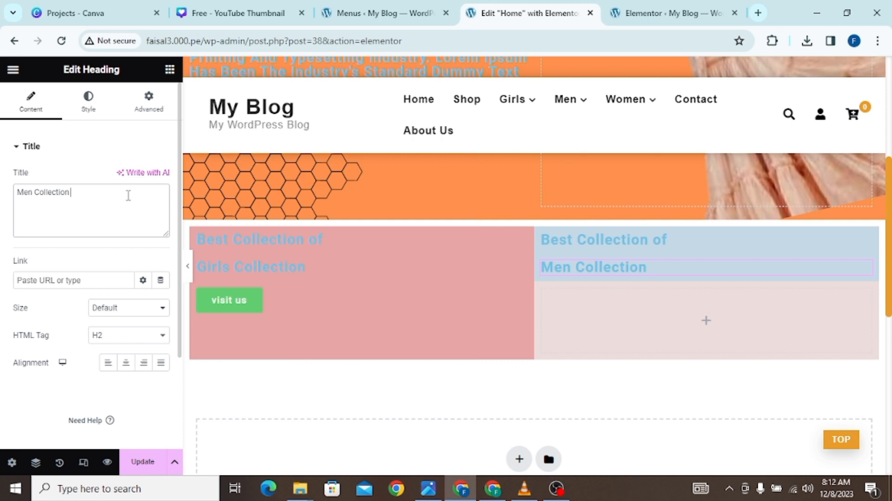
click(32, 194)
text(s)
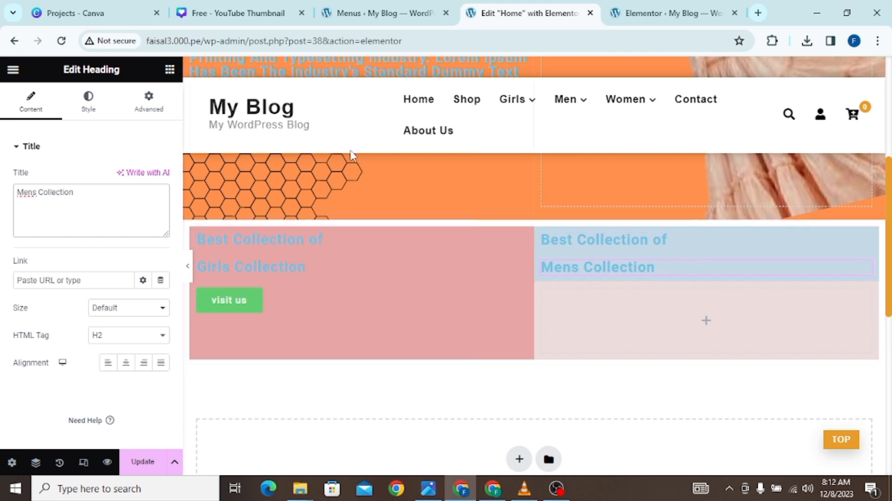
- Add a Button widget between the light blue and pale pink containers and preview the section with the editing panel hidden
click(169, 70)
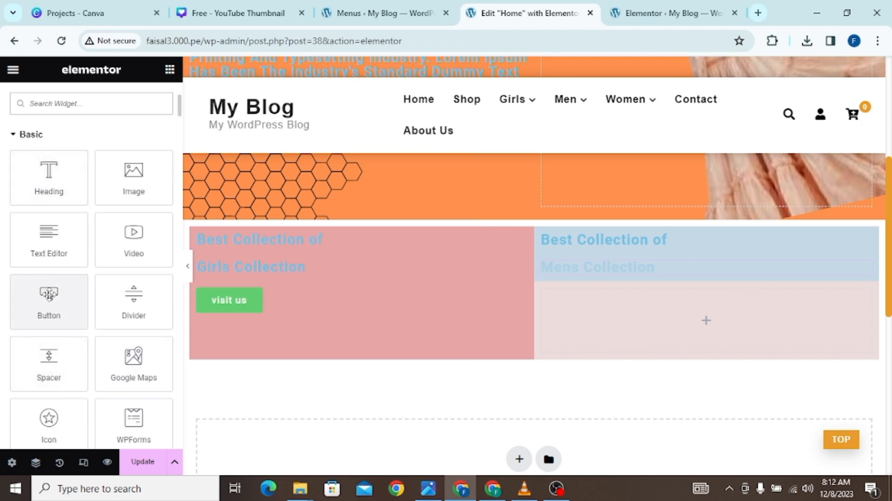
drag(49, 296, 596, 257)
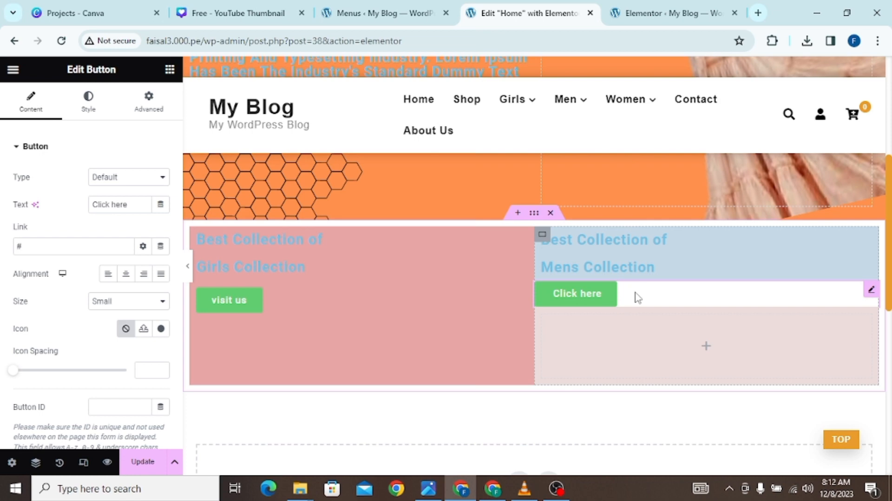
click(187, 272)
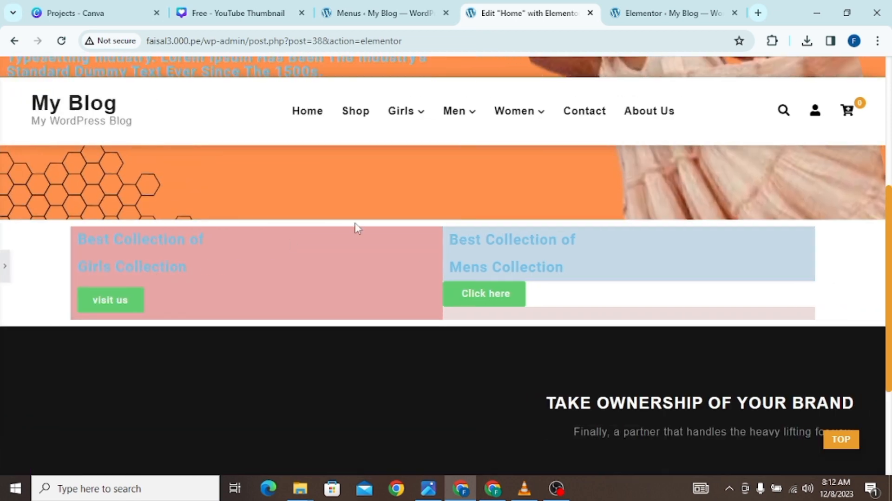
scroll(588, 216, down, 3)
scroll(589, 216, up, 1)
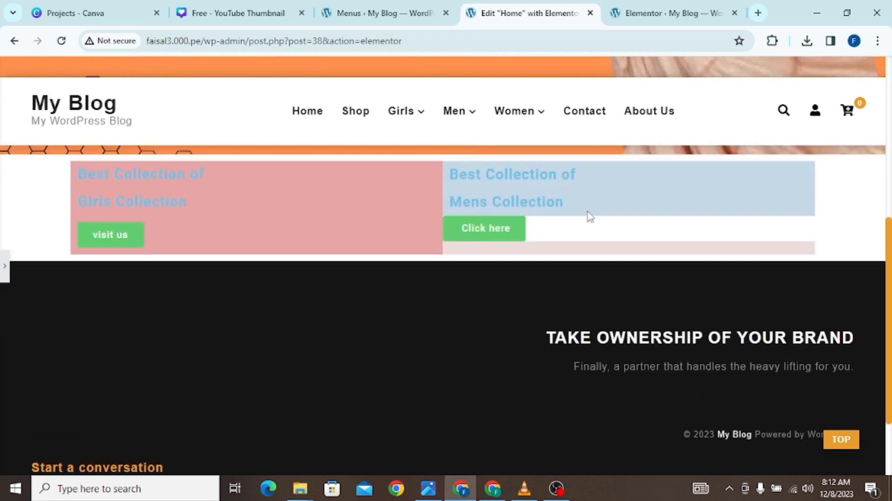
scroll(589, 216, up, 1)
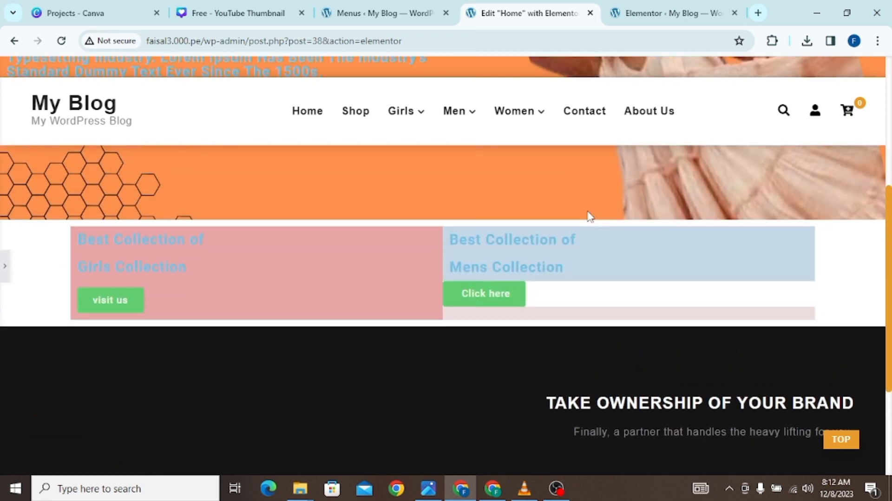
click(7, 269)
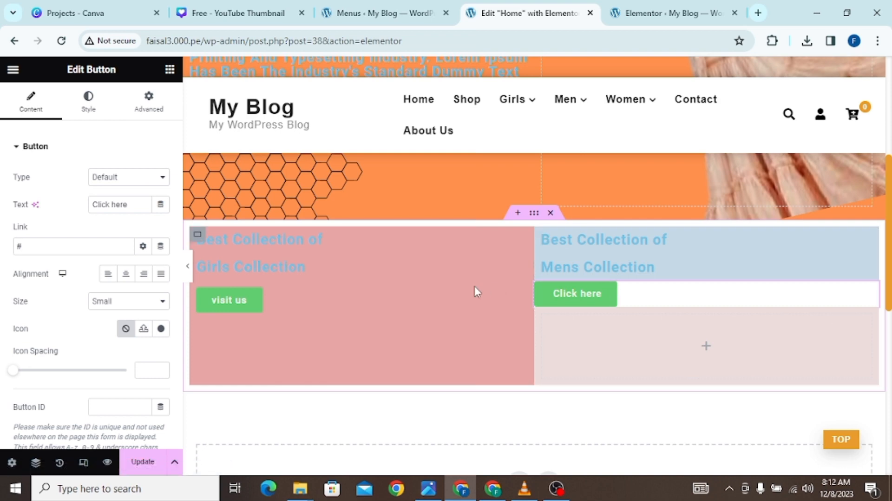
- Try the Boxed content width on the pink Girls Collection container and preview the section with the editing panel hidden
click(195, 237)
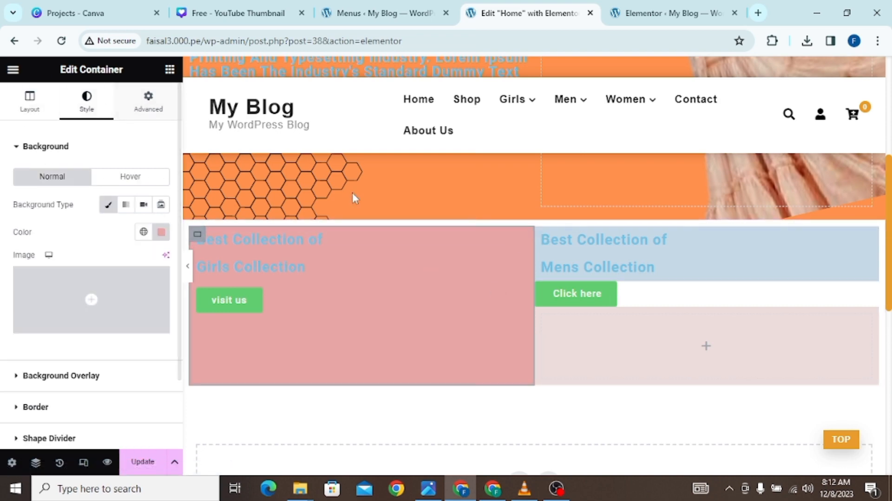
click(43, 110)
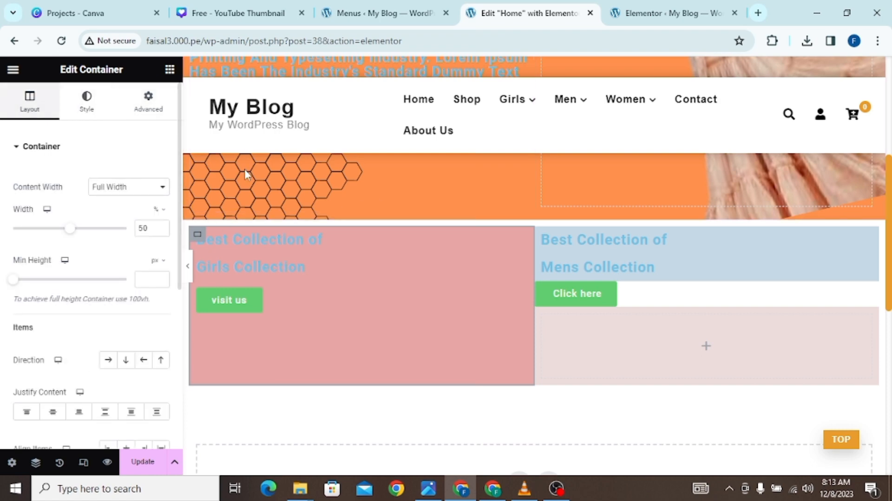
click(165, 188)
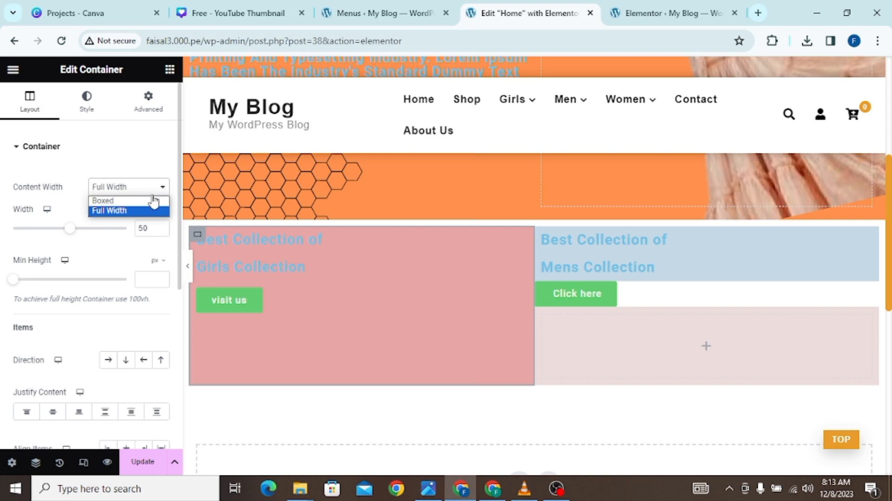
click(154, 201)
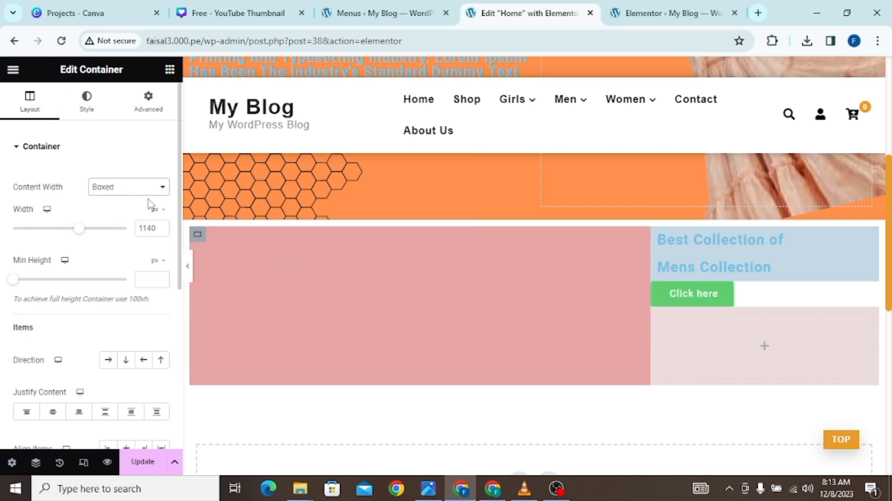
click(188, 268)
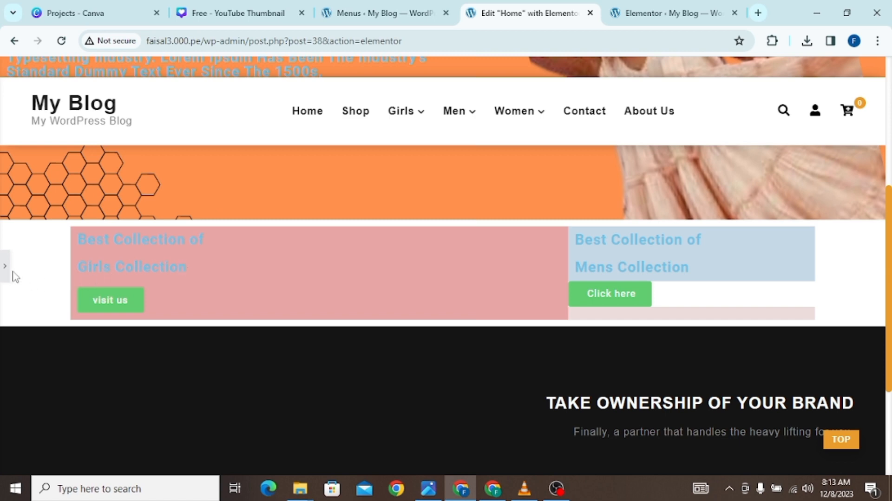
click(3, 270)
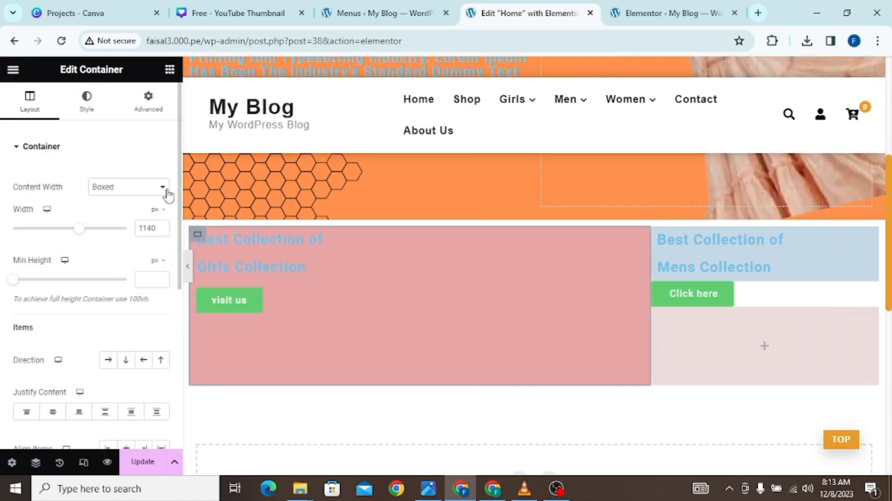
- Return the pink container's content width to Full Width and preview the section
click(166, 190)
click(163, 208)
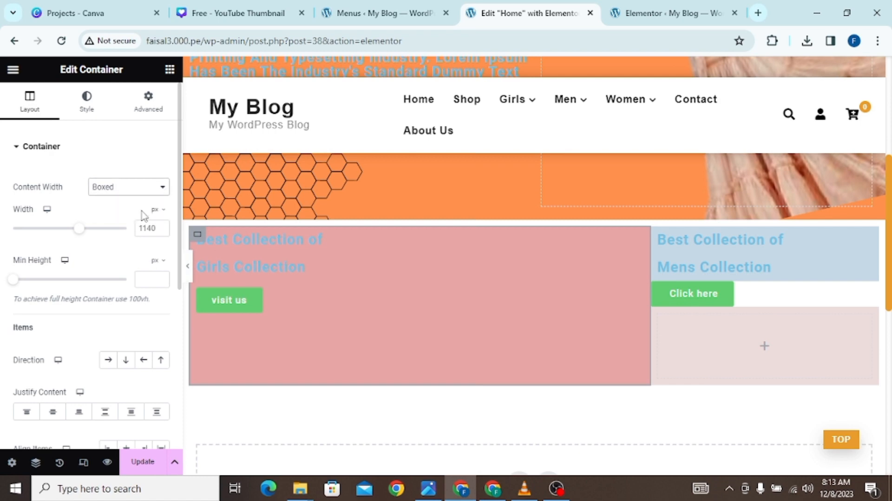
click(188, 264)
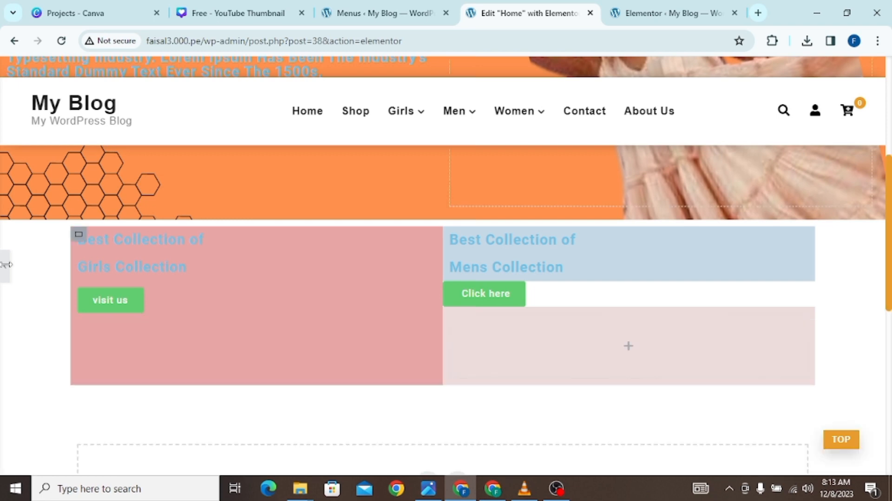
click(7, 269)
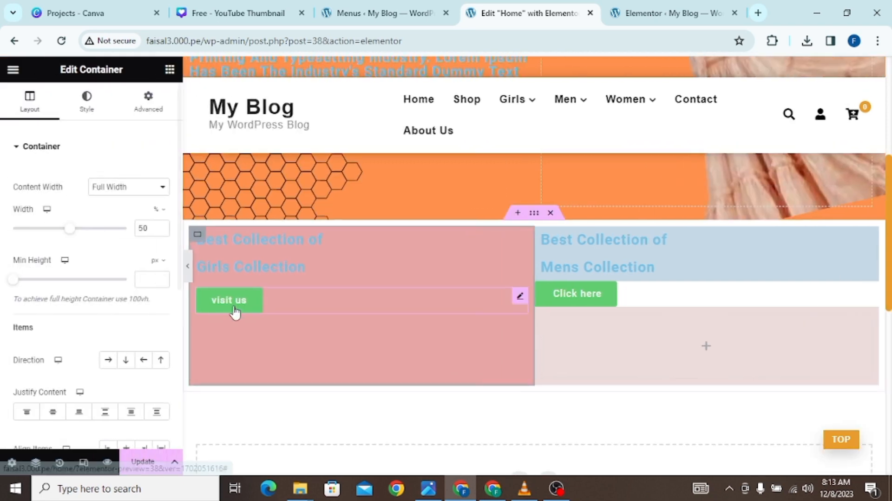
- Set the pink Girls Collection container's width to 66% and preview the section with the editing panel hidden
double_click(161, 226)
double_click(161, 226)
double_click(161, 226)
double_click(161, 226)
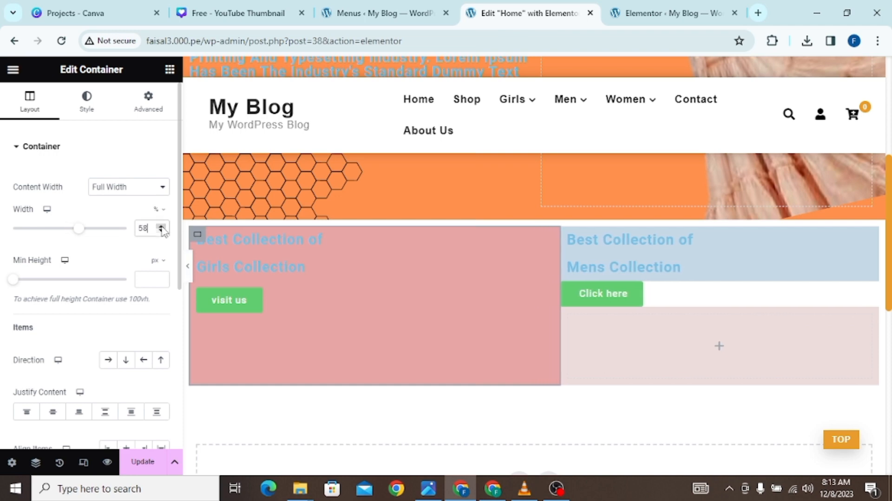
double_click(161, 226)
double_click(161, 227)
click(161, 226)
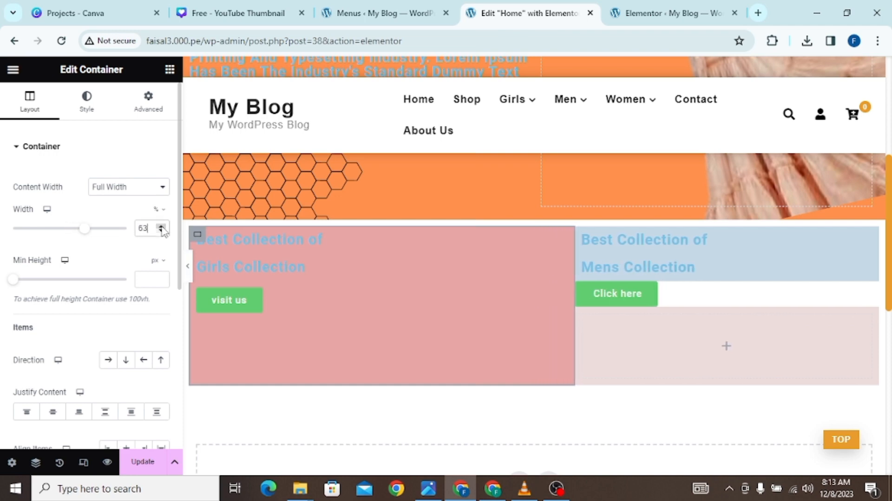
click(161, 226)
double_click(162, 226)
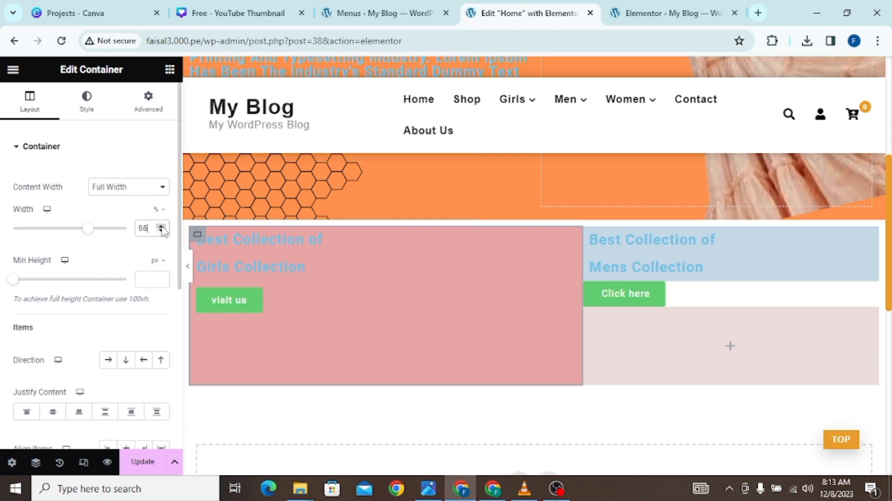
click(187, 266)
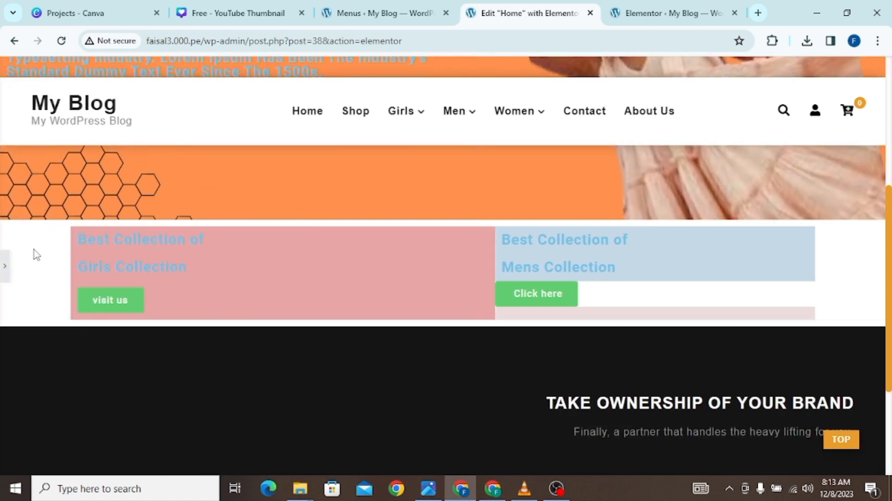
click(7, 272)
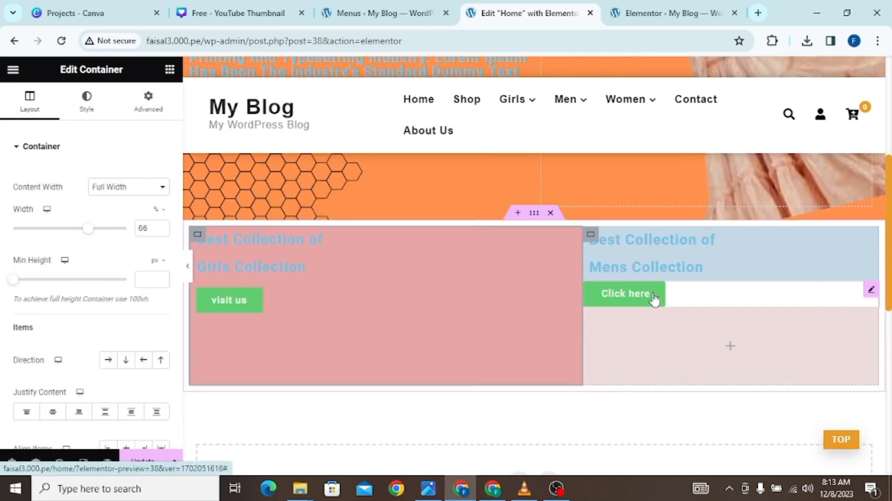
- Set the text of the button below the "Mens Collection" heading to "visit us"
click(654, 300)
click(153, 203)
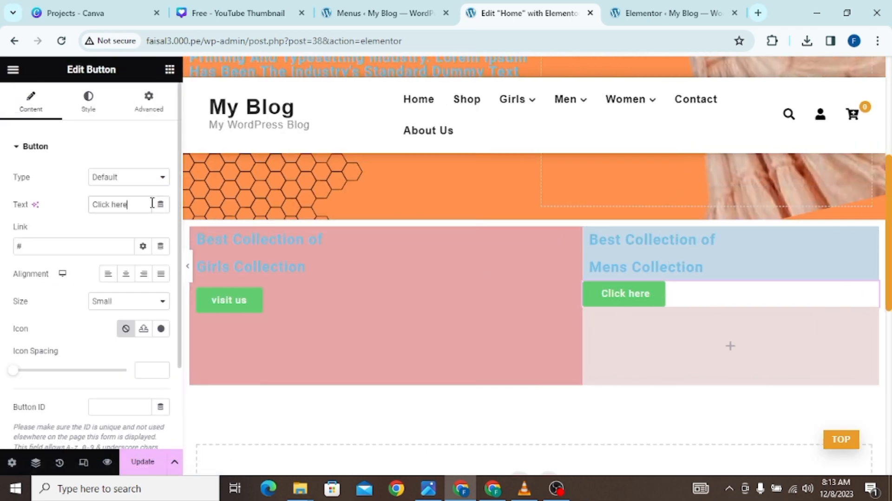
key(BackSpace)
key(BackSpace)
key(BackSpace)
key(BackSpace)
key(BackSpace)
key(BackSpace)
key(BackSpace)
key(BackSpace)
key(BackSpace)
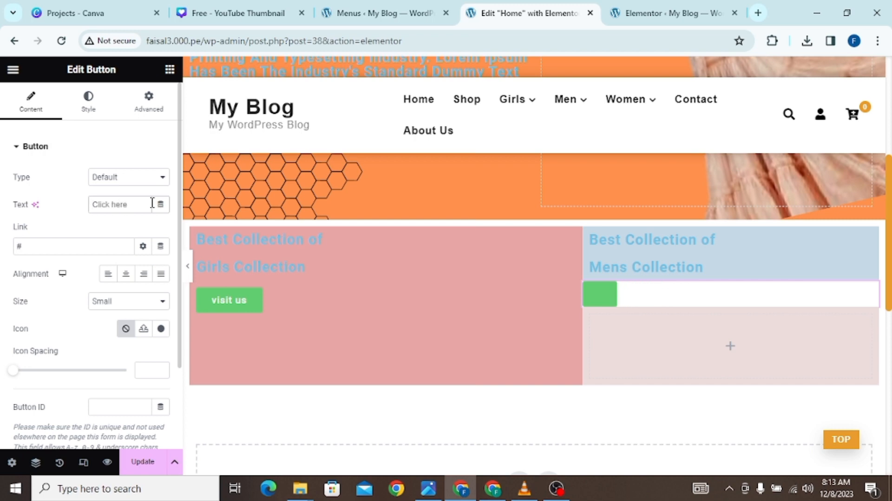
text(visi)
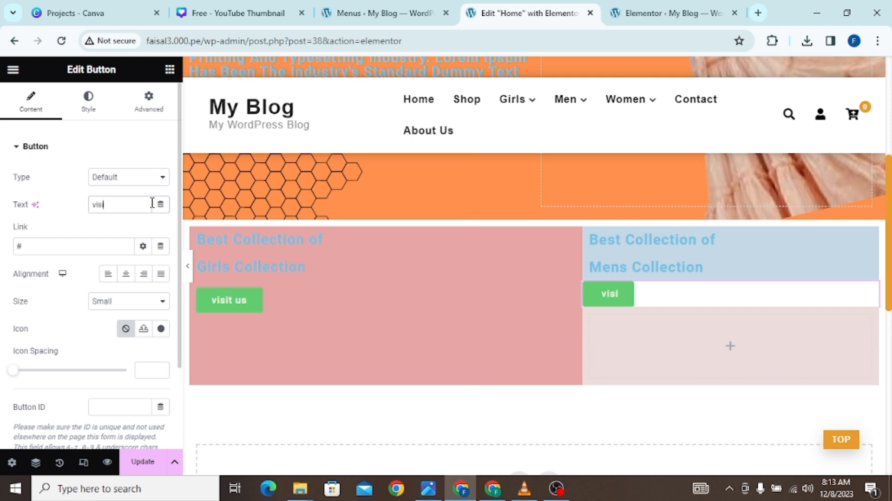
text(t us)
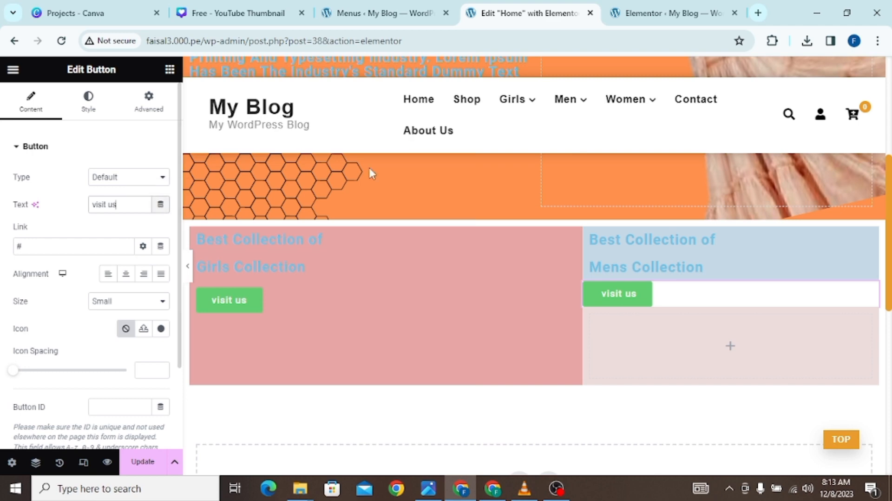
- Add two Heading widgets, one below the other, inside the empty pale pink container
click(591, 315)
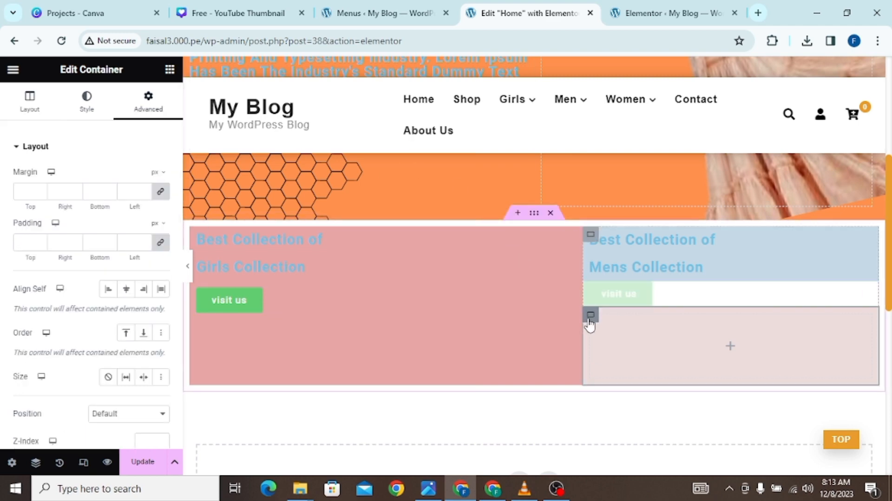
click(170, 70)
drag(56, 370, 692, 328)
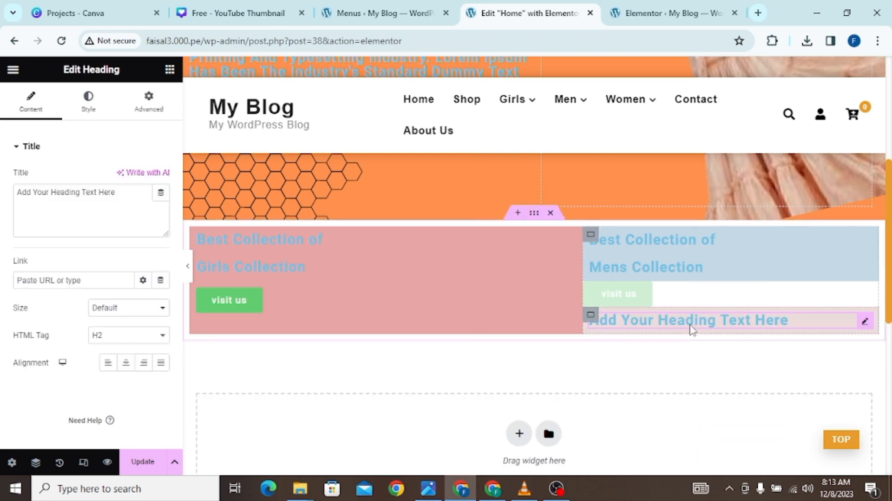
click(170, 71)
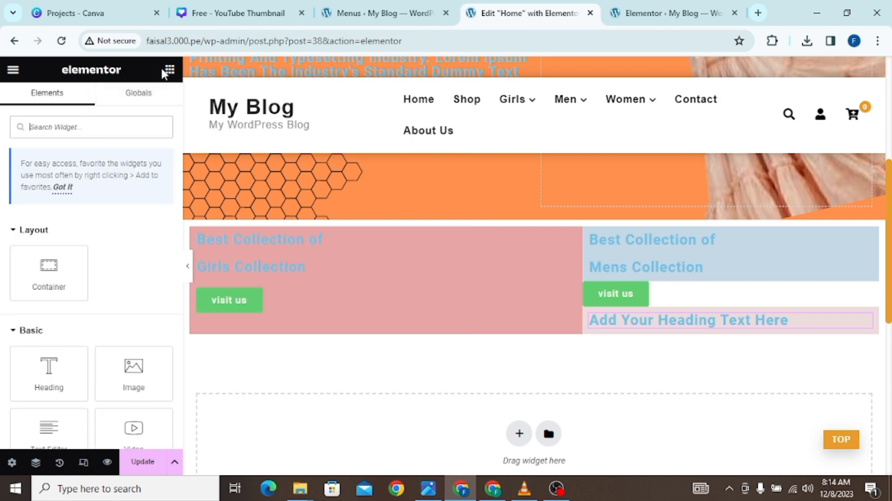
drag(65, 376, 701, 324)
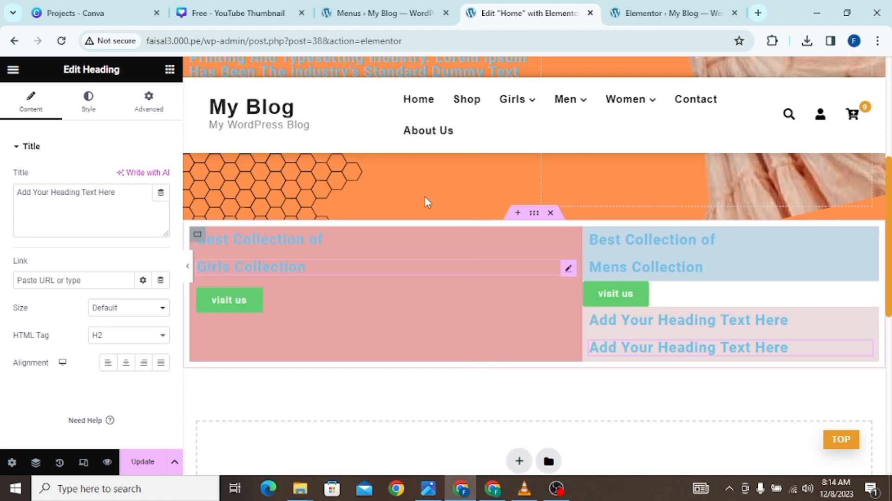
- Add a Button widget directly below the pale pink container with the two placeholder headings
click(170, 70)
scroll(92, 302, down, 2)
drag(51, 366, 640, 337)
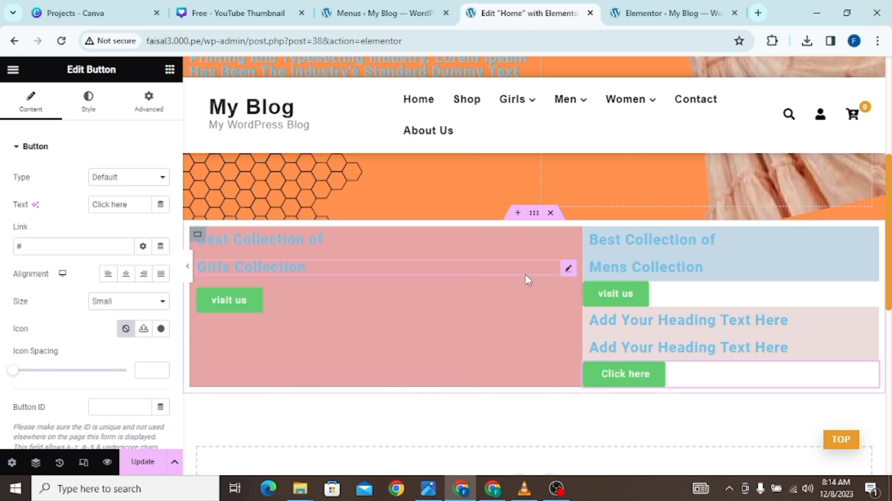
click(633, 296)
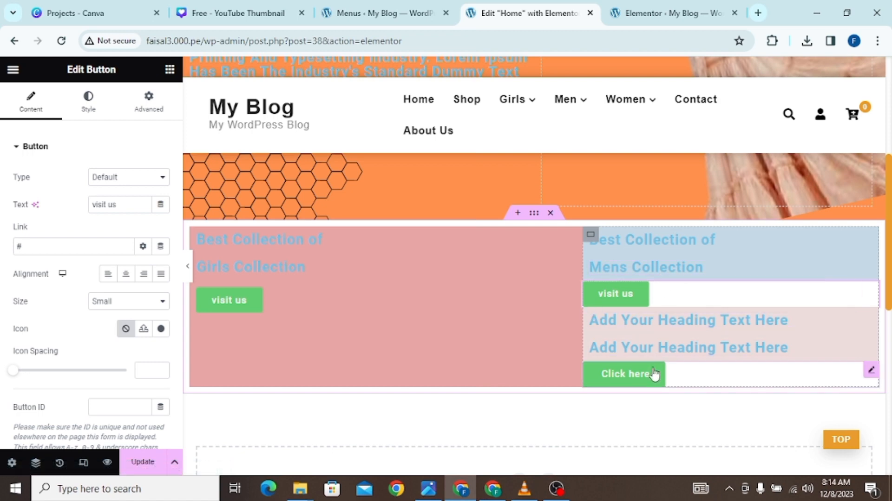
- Replace the first placeholder heading in the pale pink container with "Best Collection of"
click(656, 318)
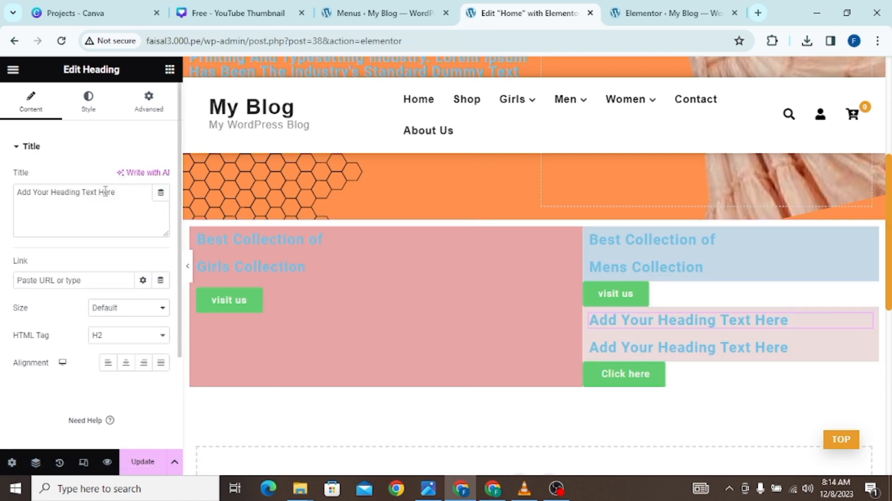
click(132, 198)
key(BackSpace)
key(BackSpace)
key(BackSpace)
key(BackSpace)
key(BackSpace)
key(BackSpace)
key(BackSpace)
key(BackSpace)
key(BackSpace)
key(BackSpace)
key(BackSpace)
key(BackSpace)
key(BackSpace)
key(BackSpace)
key(BackSpace)
key(BackSpace)
key(BackSpace)
key(BackSpace)
key(BackSpace)
key(BackSpace)
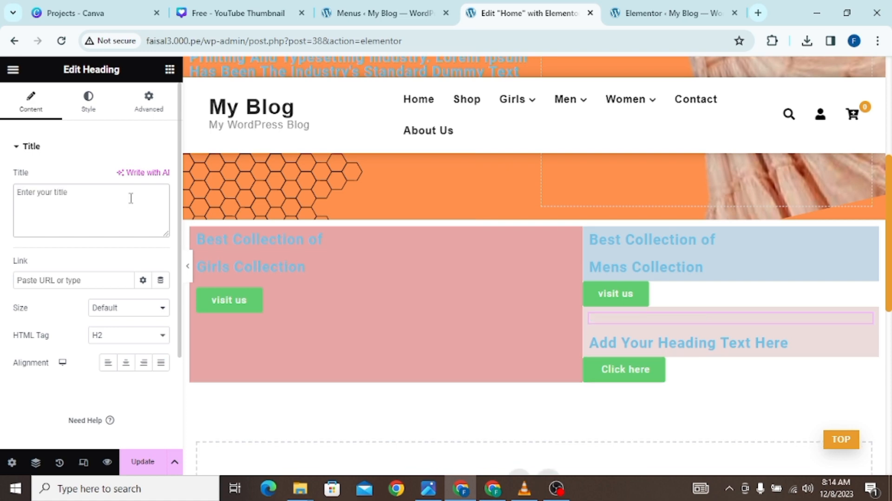
text(Best Collection of)
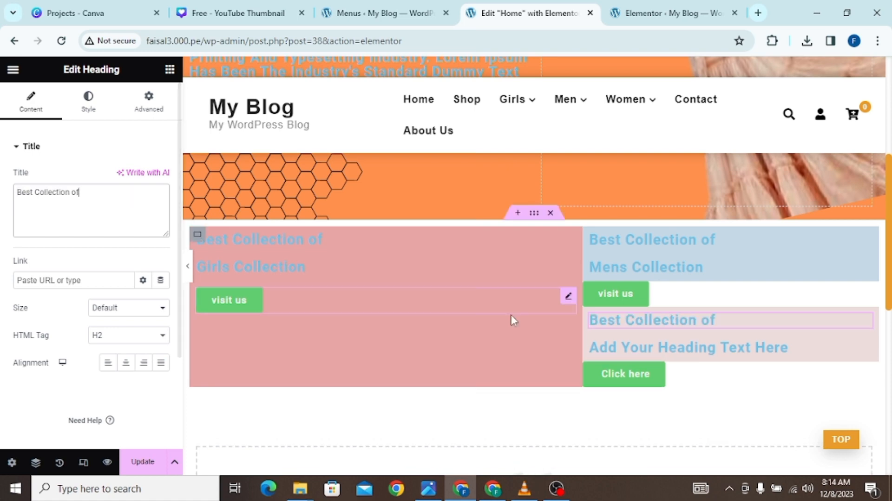
- Replace the second placeholder heading in the pale pink container with "WOMENS COLLECTION"
click(785, 348)
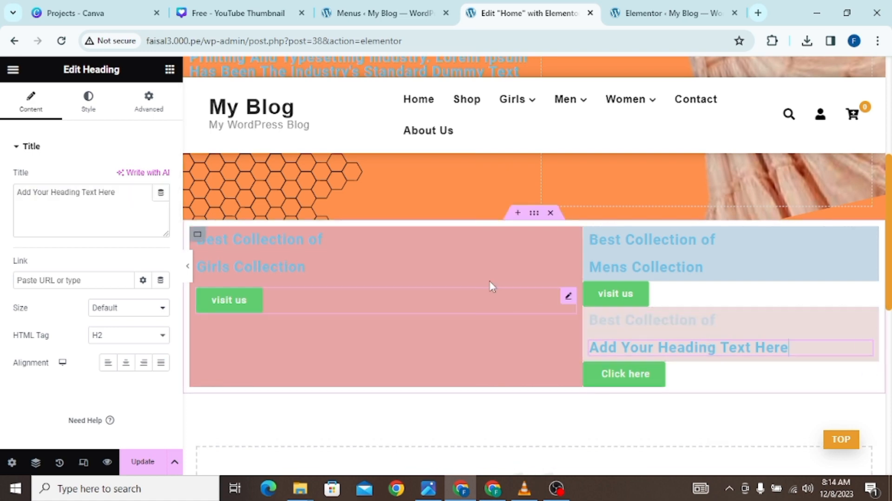
click(121, 204)
key(BackSpace)
key(BackSpace)
key(BackSpace)
key(BackSpace)
key(BackSpace)
key(BackSpace)
key(BackSpace)
key(BackSpace)
key(BackSpace)
key(BackSpace)
key(BackSpace)
key(BackSpace)
key(BackSpace)
key(BackSpace)
key(BackSpace)
key(BackSpace)
key(BackSpace)
key(BackSpace)
key(BackSpace)
key(BackSpace)
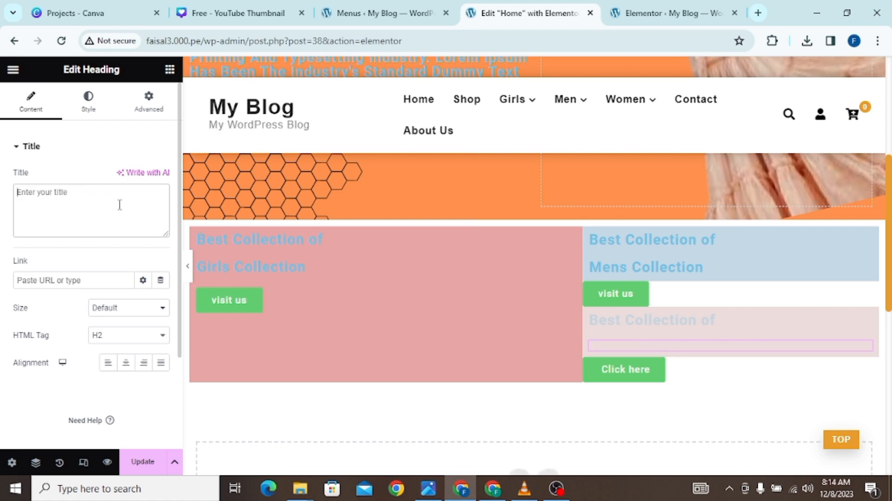
text(WOME)
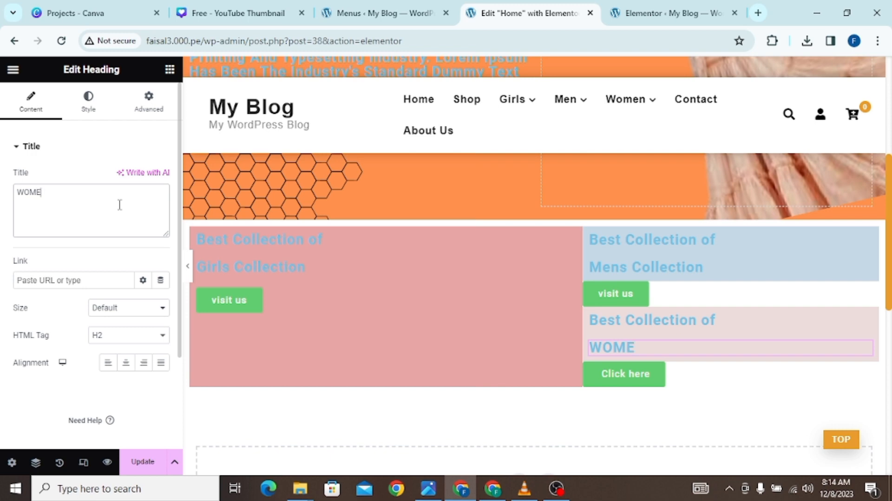
text(NS CO)
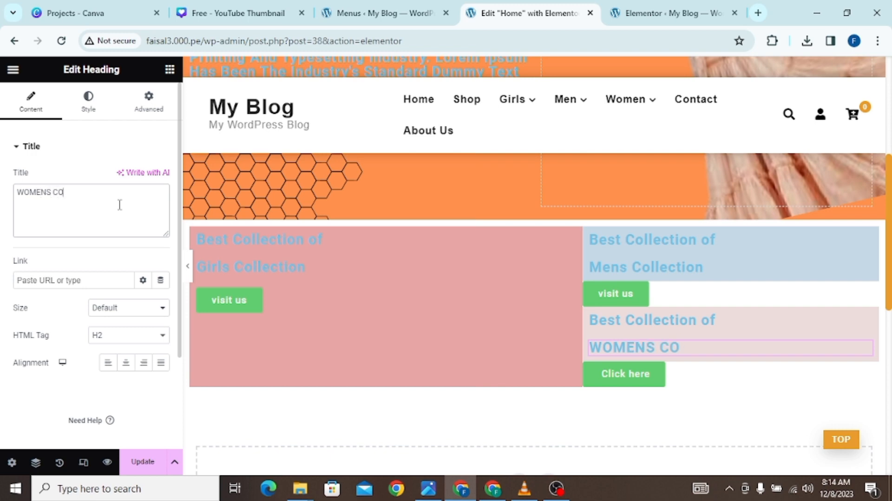
text(LLECT)
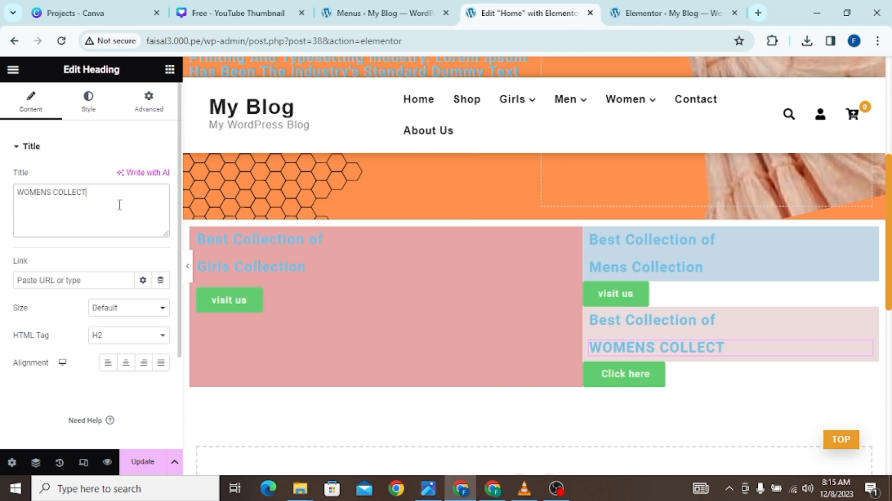
text(ION)
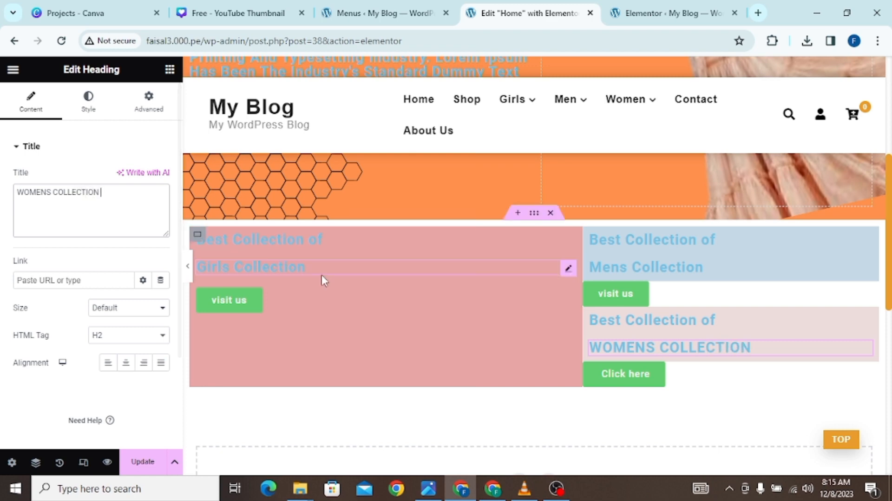
- Replace the text of the button below the "WOMENS COLLECTION" heading with "Visit us"
click(613, 374)
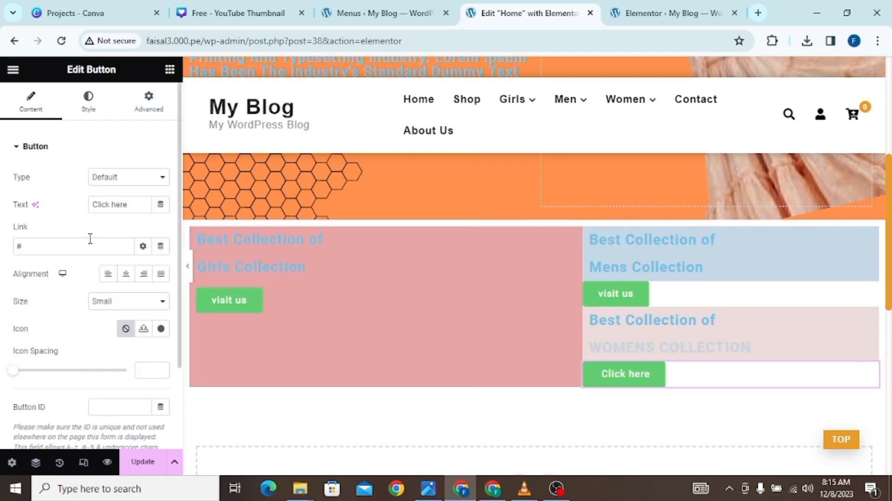
key(BackSpace)
key(BackSpace)
key(BackSpace)
key(BackSpace)
key(BackSpace)
key(BackSpace)
key(BackSpace)
key(BackSpace)
key(BackSpace)
key(BackSpace)
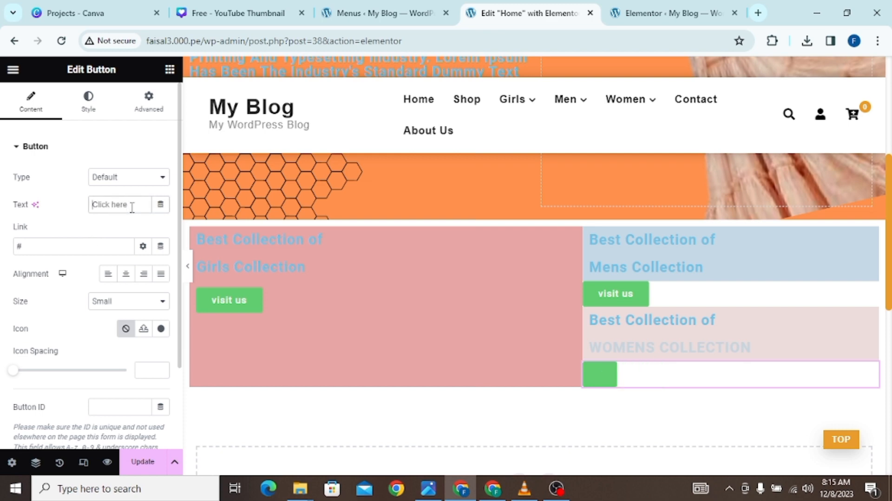
text(Vi)
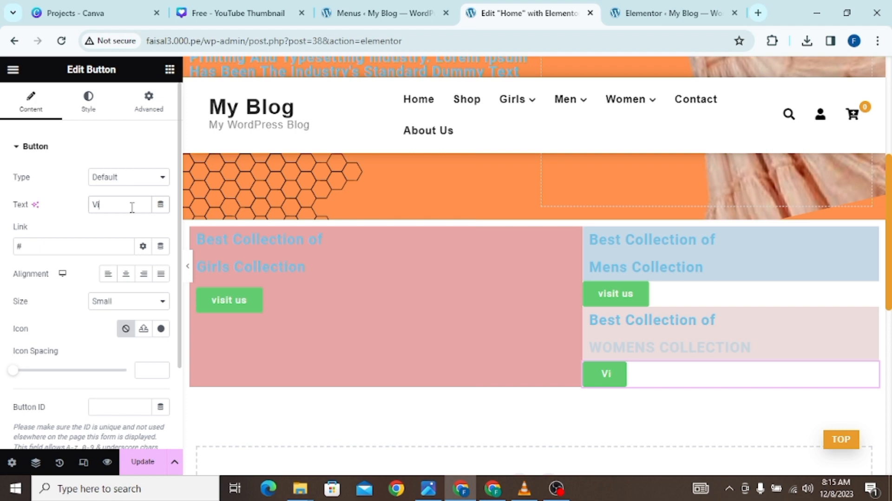
text(sit)
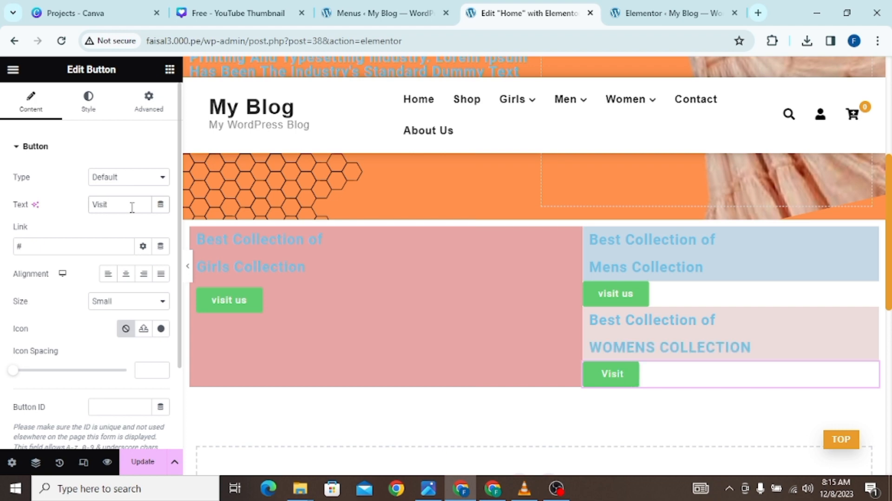
text( us)
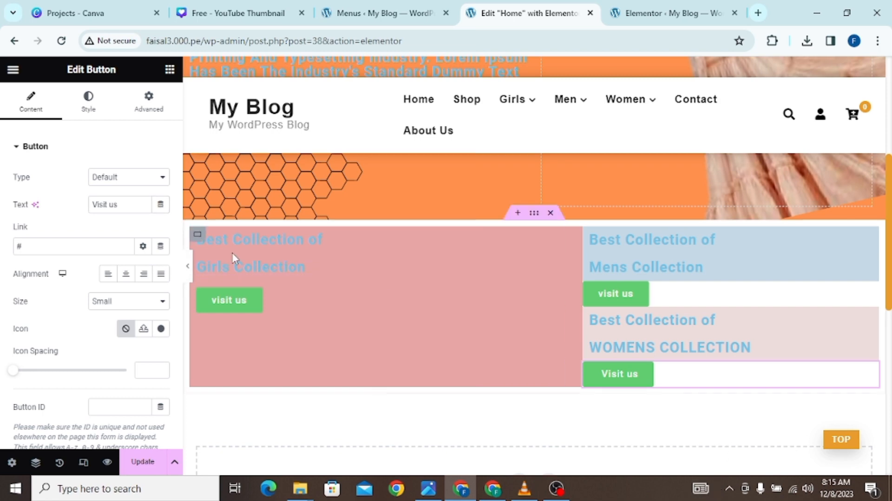
- Change the text colour of the "Best Collection of" heading in the girls container to a salmon orange
click(269, 237)
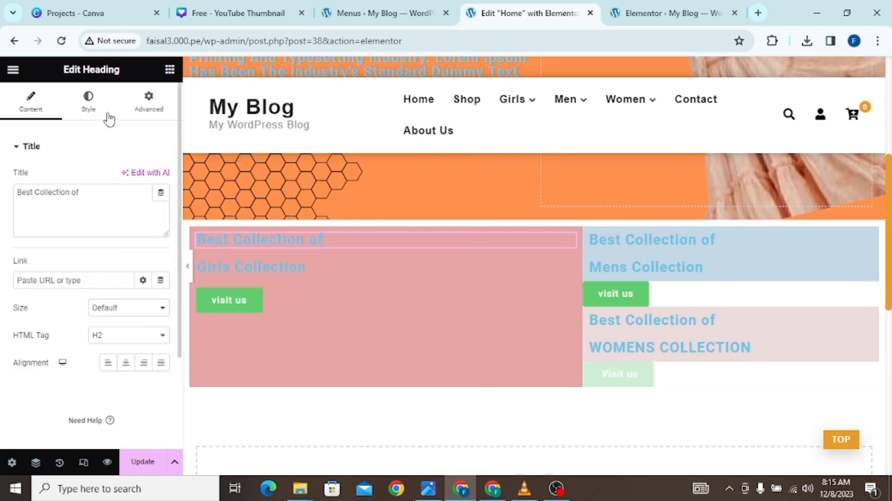
click(89, 100)
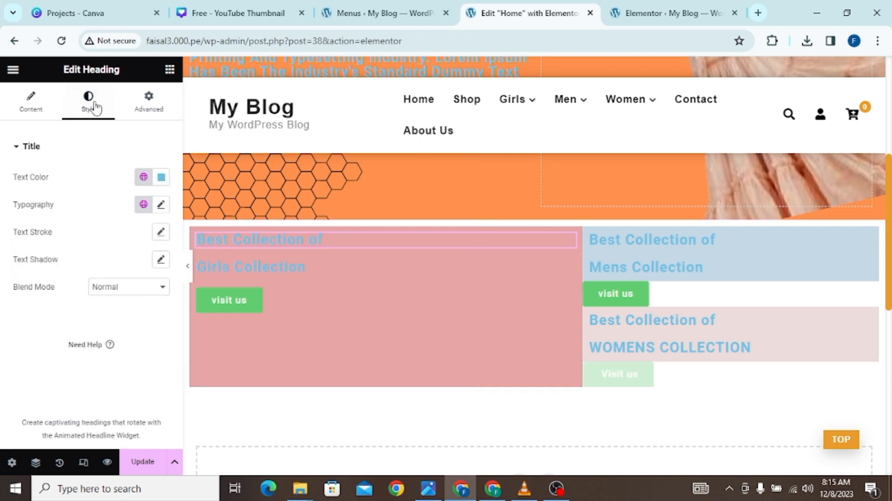
click(161, 176)
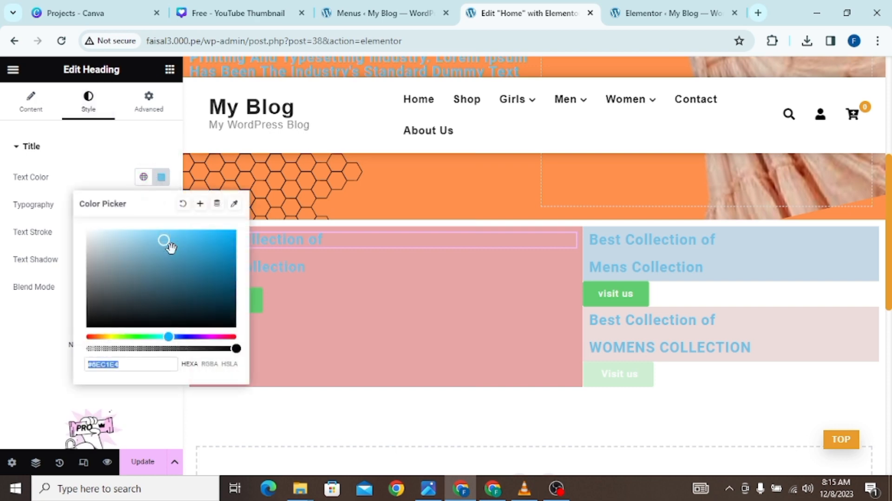
drag(167, 336, 91, 337)
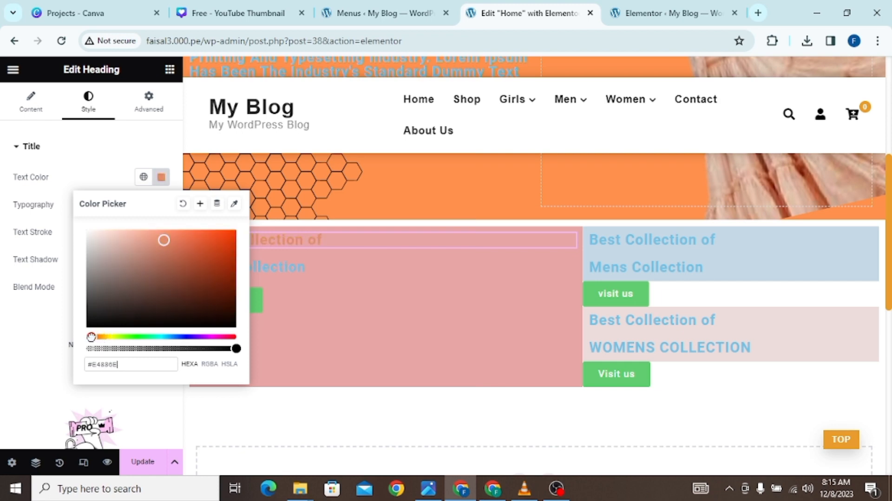
click(348, 352)
- Change the text colour of the "Girls Collection" heading to purple, #D16EE4
click(280, 266)
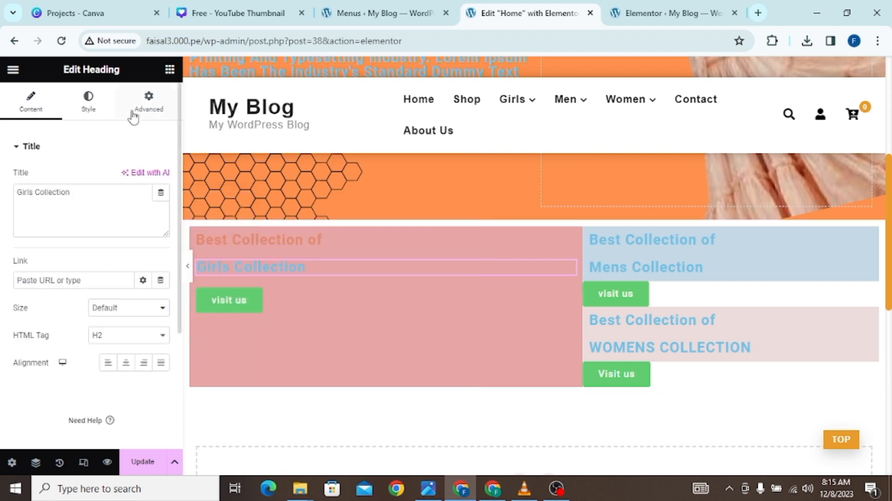
click(89, 102)
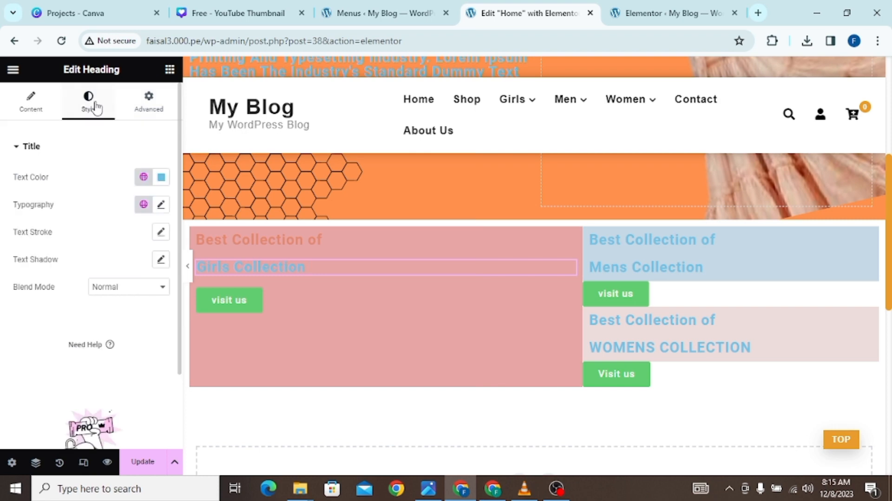
click(161, 177)
drag(168, 336, 207, 337)
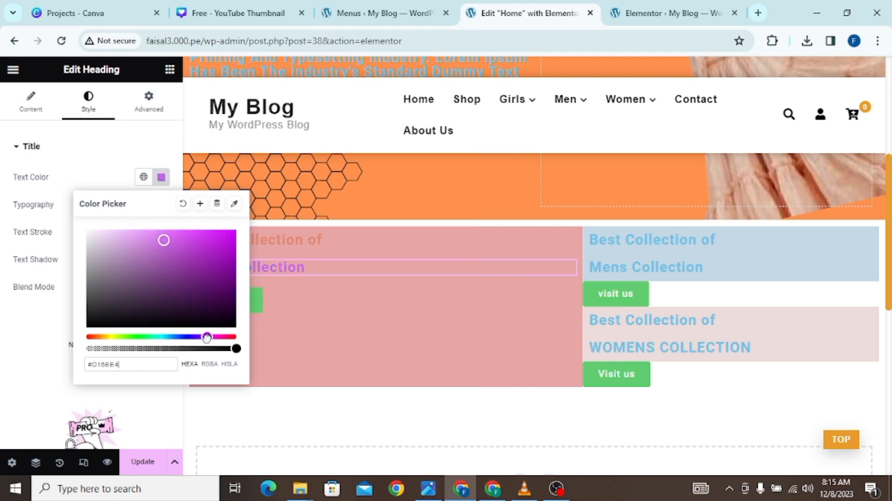
click(318, 338)
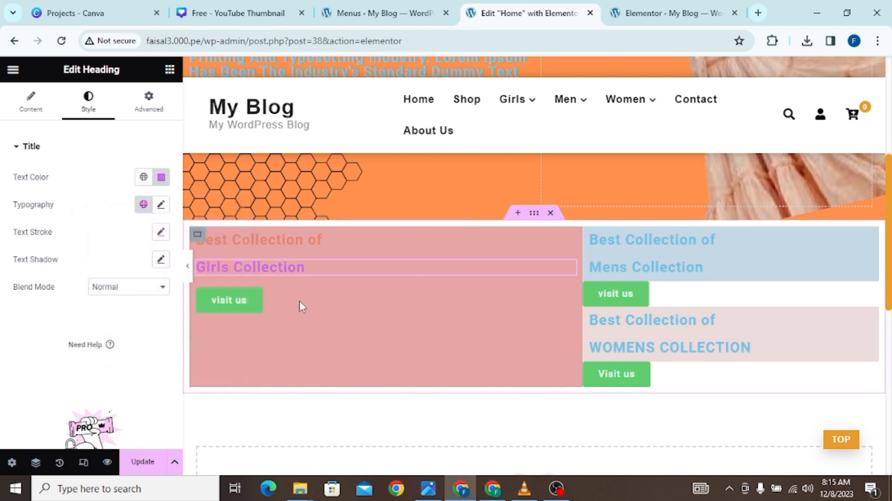
- Give the girls container's "visit us" button a gradient background with near-black #030303 as first colour, and preview the section at full width
click(221, 301)
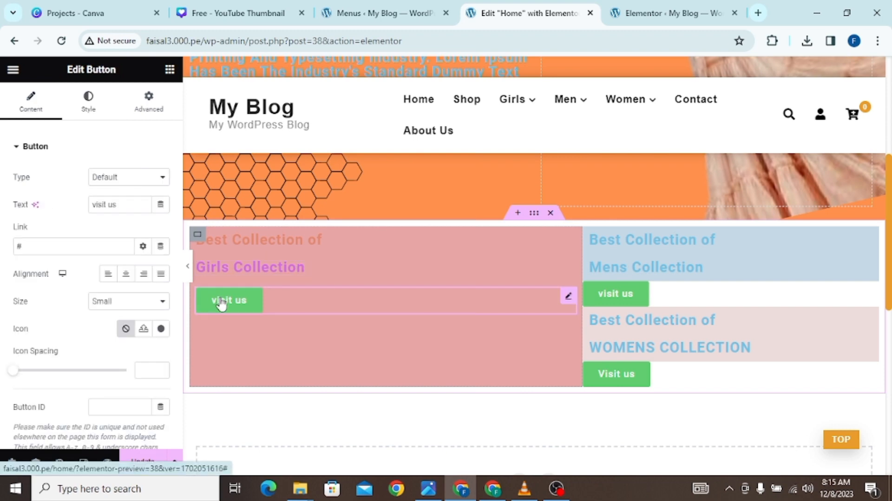
click(89, 103)
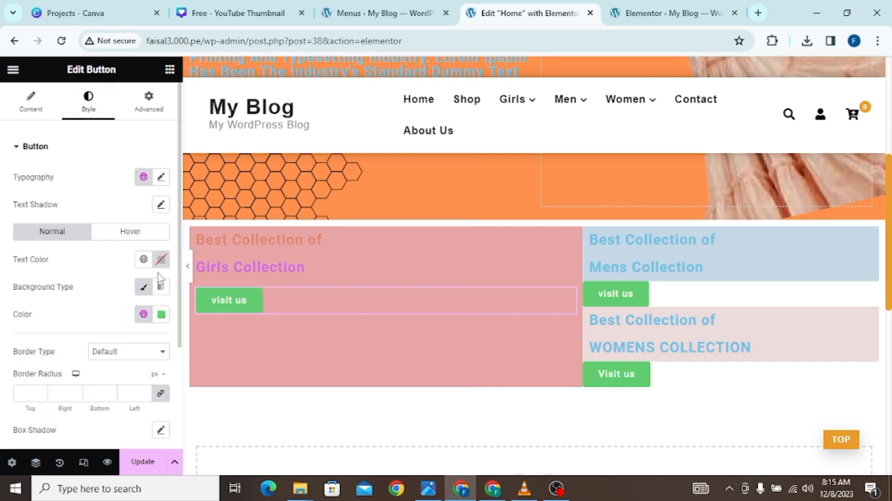
click(161, 287)
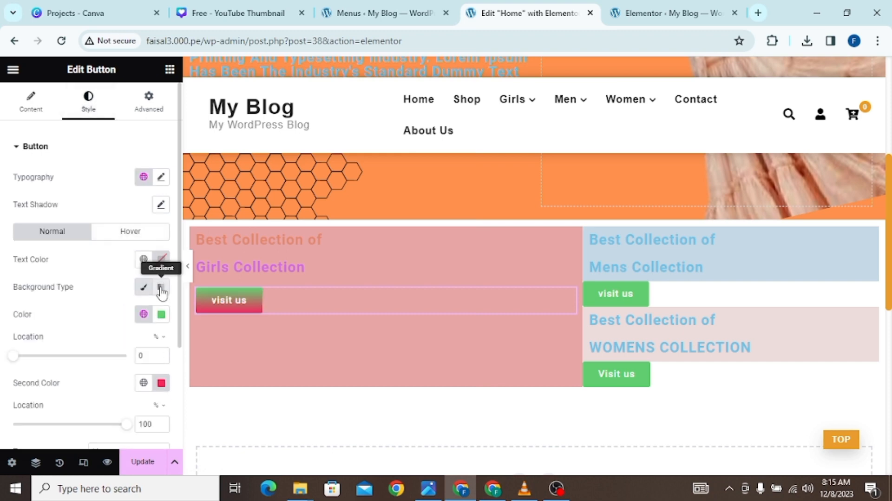
click(162, 316)
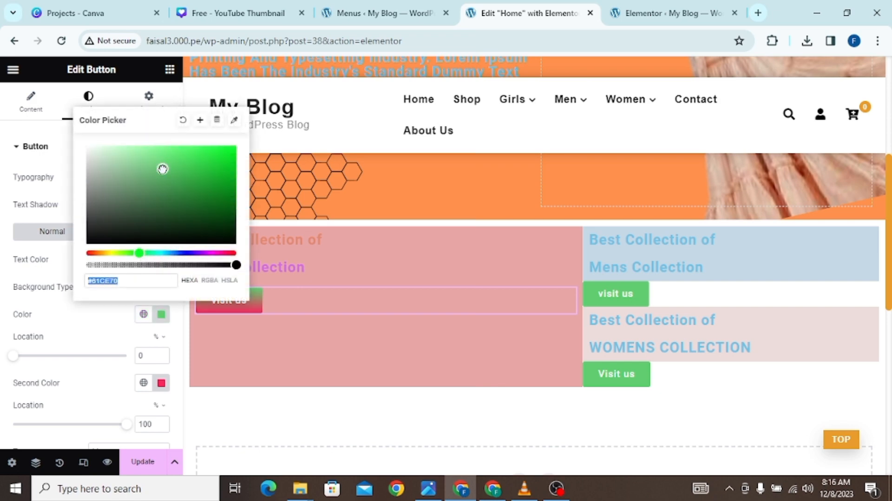
mouse_move(165, 165)
mouse_down()
mouse_move(91, 233)
mouse_move(116, 242)
mouse_up()
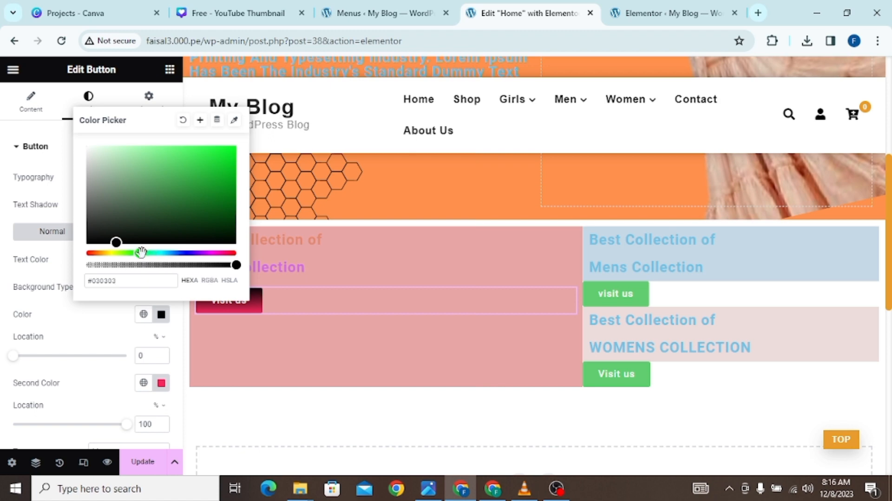
click(369, 278)
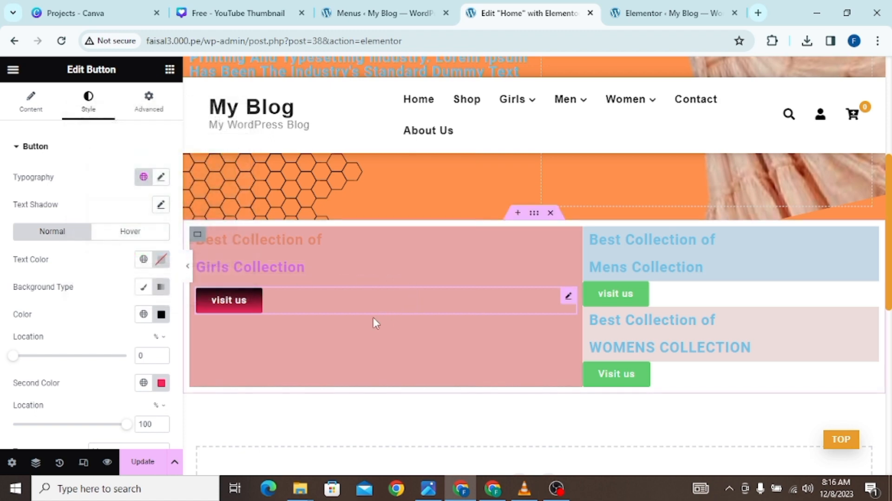
click(187, 265)
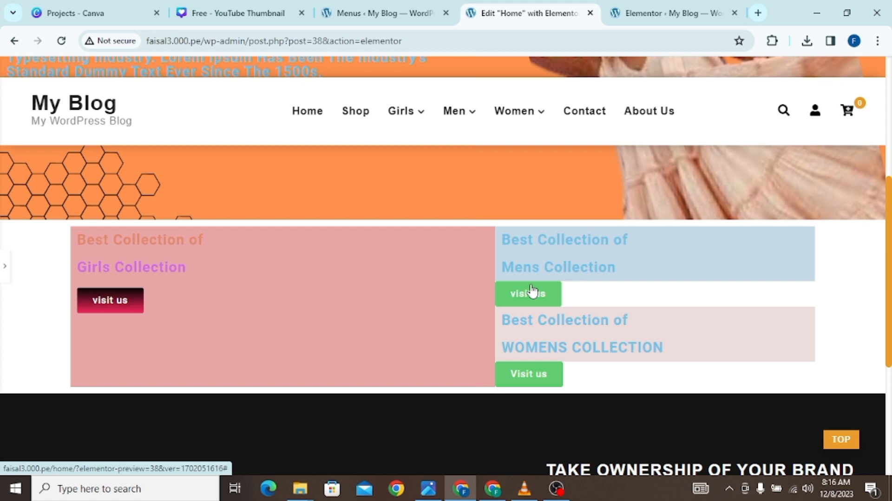
click(5, 269)
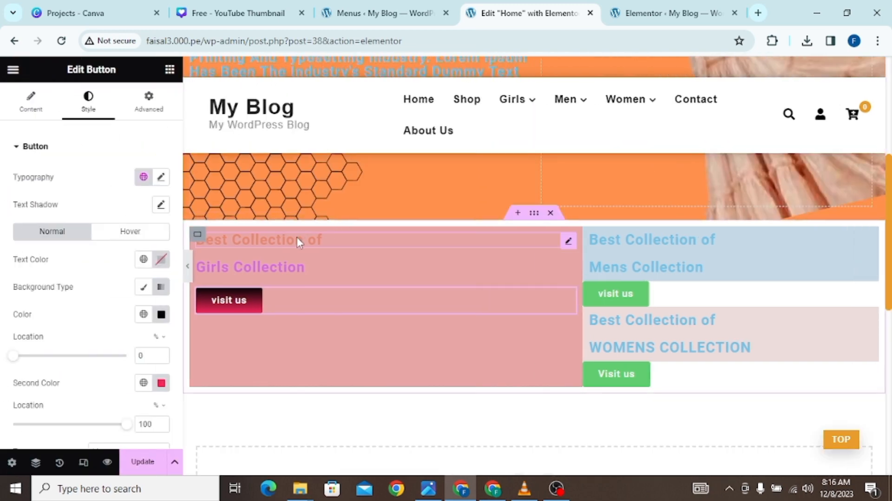
- Set the font size of the "Best Collection of" heading in the girls container to 21 px
click(296, 238)
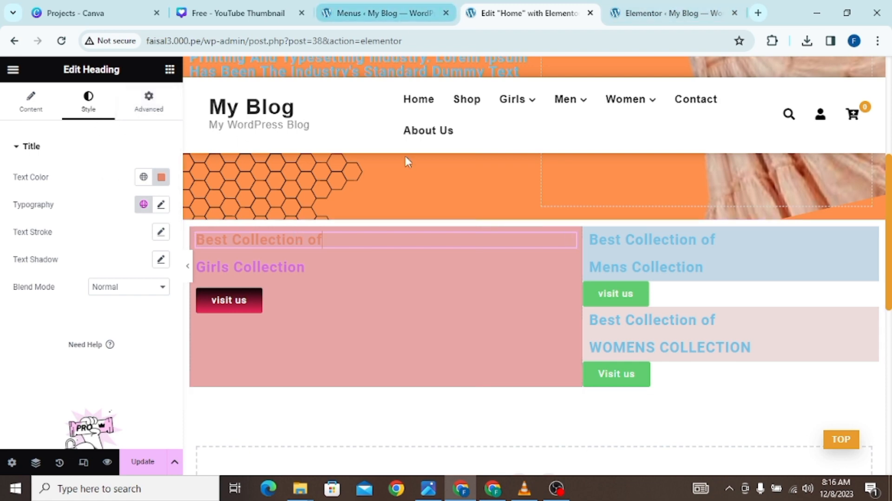
click(161, 204)
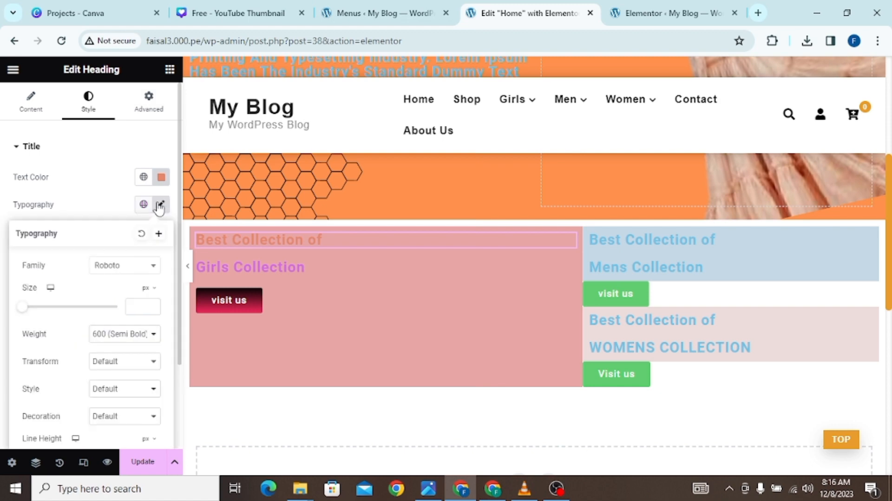
scroll(138, 307, down, 3)
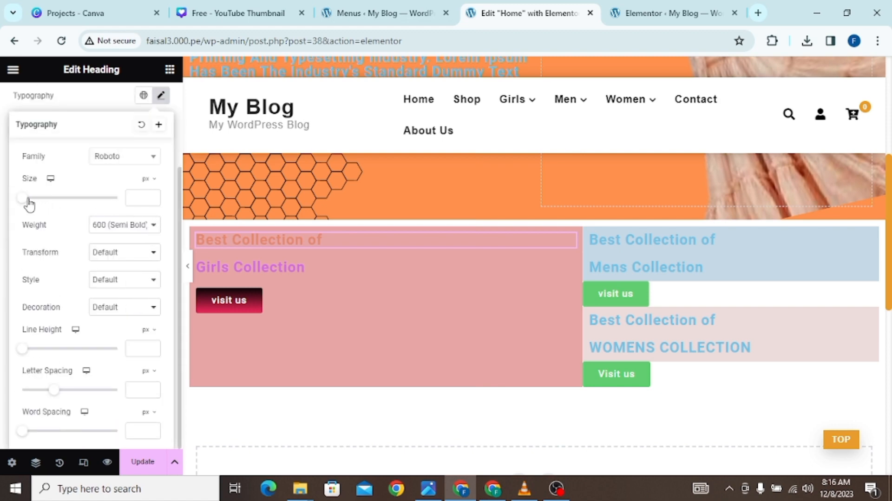
mouse_move(24, 201)
mouse_down()
mouse_move(47, 197)
mouse_move(34, 201)
mouse_up()
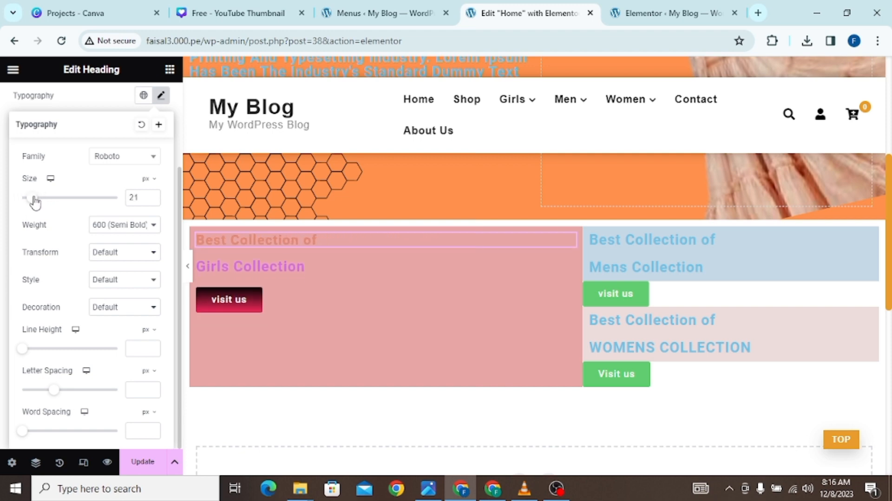
- Set the "Girls Collection" heading's typography to size 50 px, transform Capitalize and weight 700 (Bold)
click(288, 261)
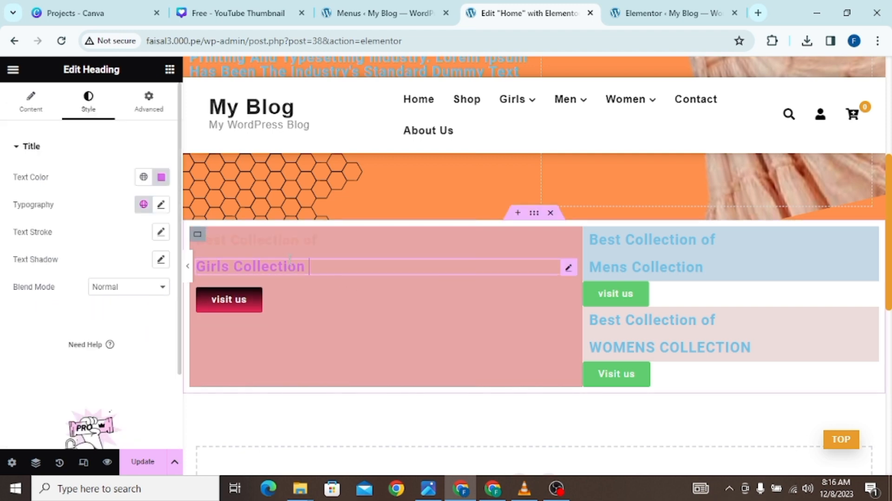
click(161, 204)
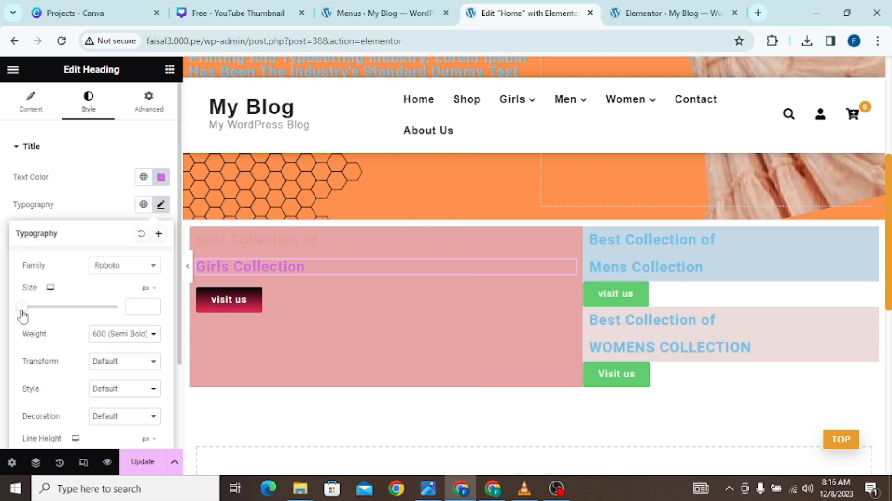
drag(21, 307, 45, 311)
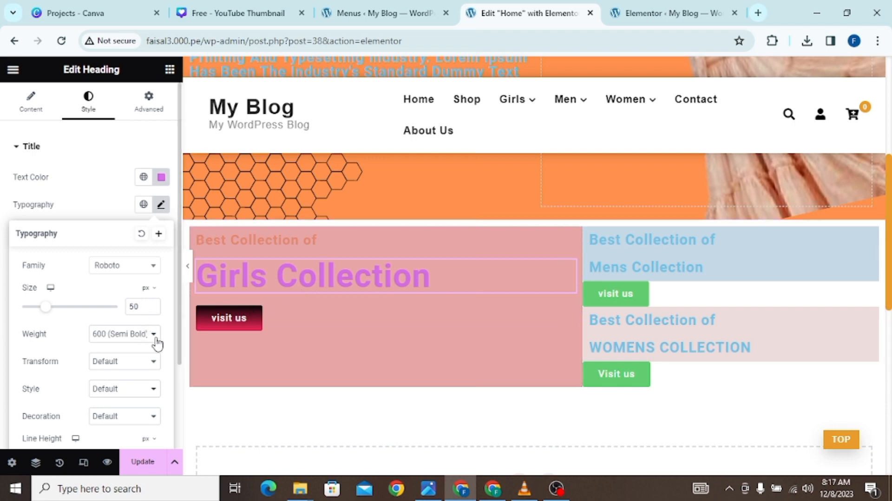
scroll(162, 345, down, 1)
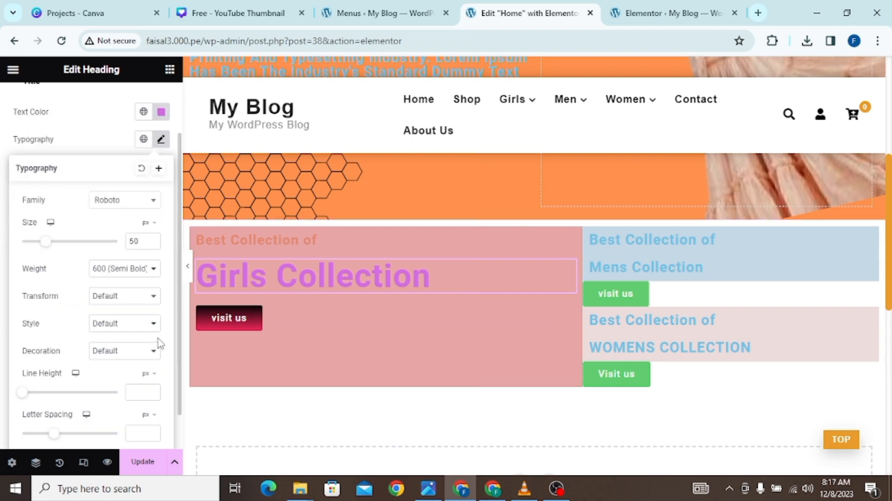
click(155, 297)
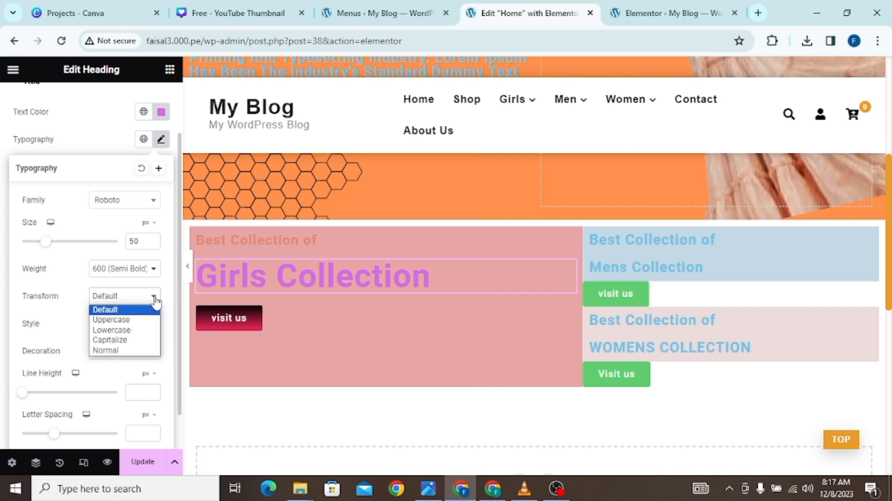
click(136, 344)
click(154, 271)
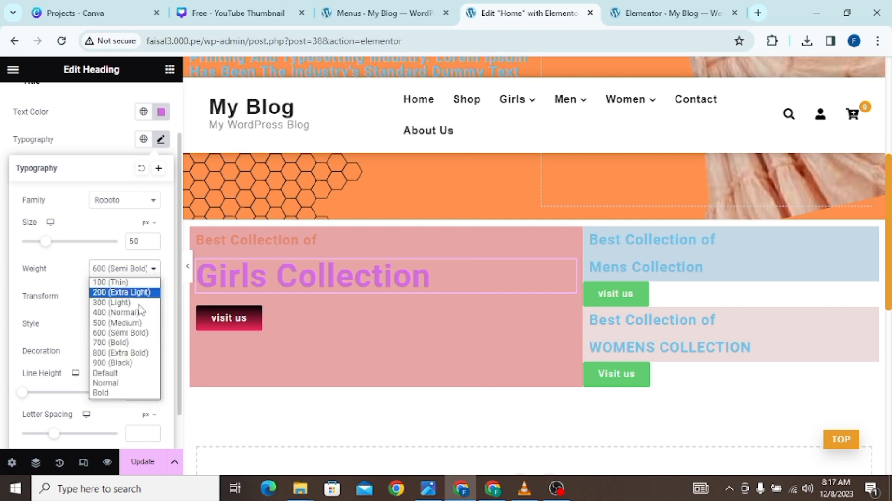
click(126, 342)
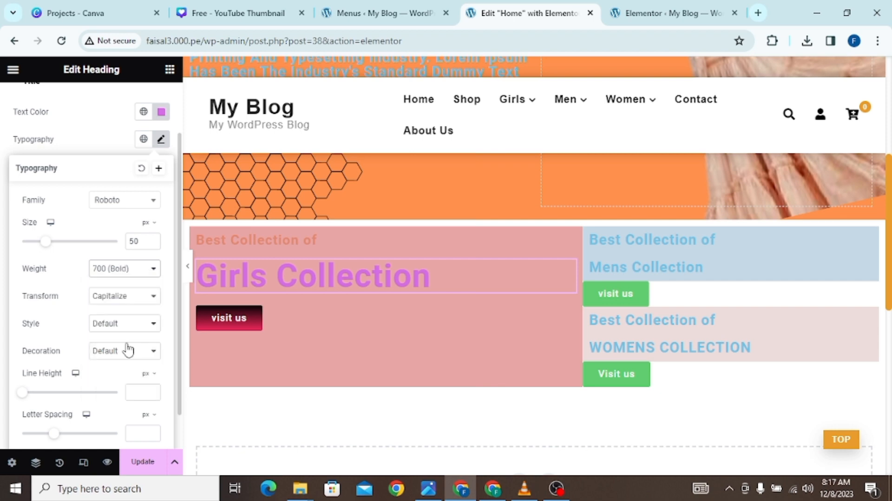
- Set the font weight of the "Best Collection of" heading in the girls container to 700 (Bold)
click(251, 239)
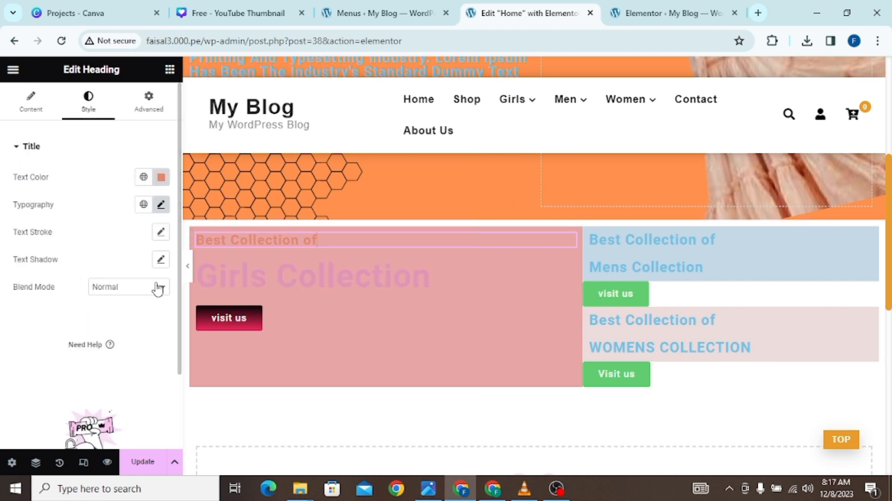
click(162, 205)
click(149, 336)
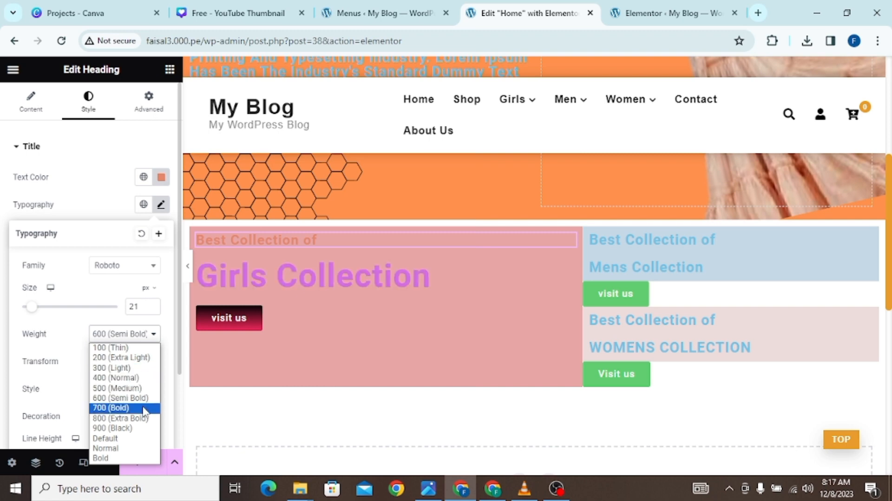
click(142, 408)
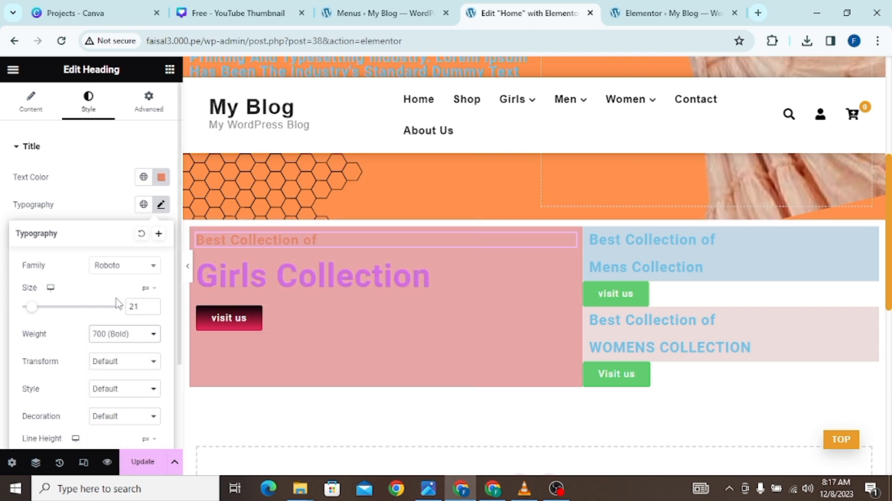
- Set the font family of the "Best Collection of" heading in the girls container to Poppins
click(154, 268)
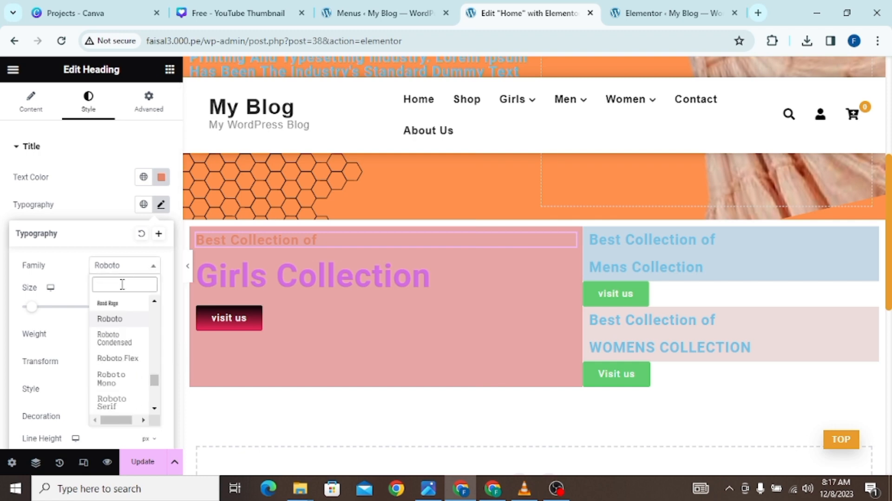
text(popp)
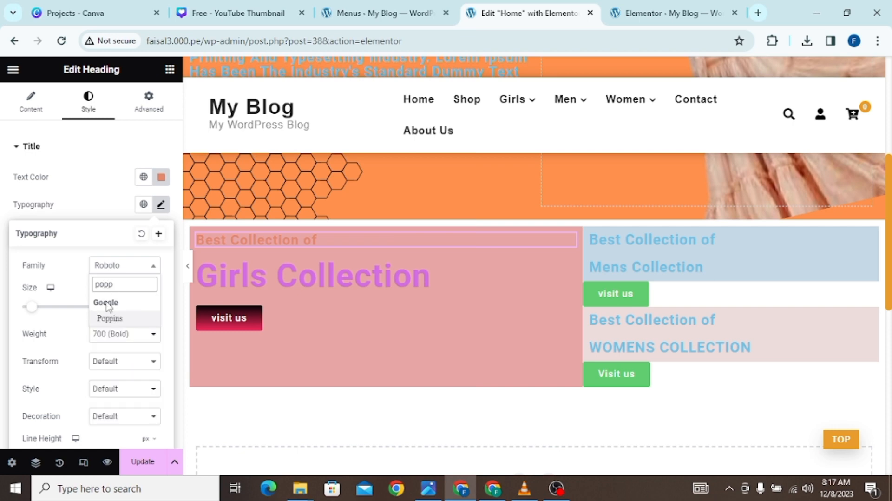
click(111, 317)
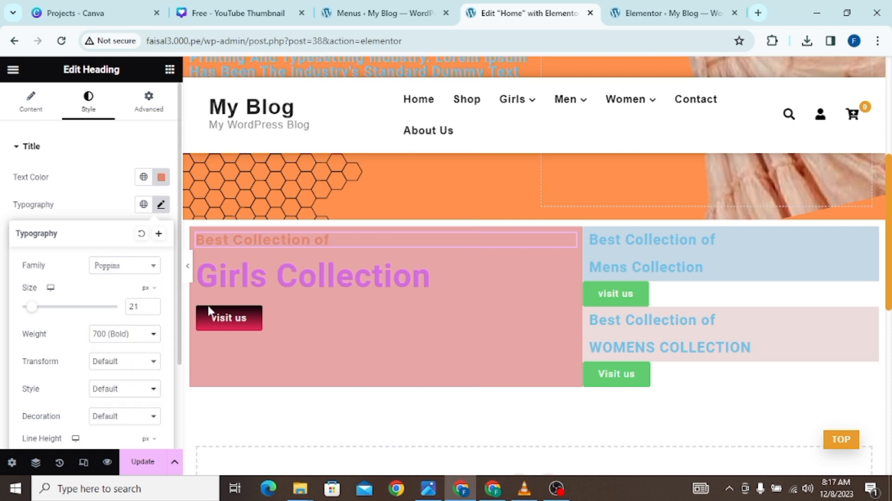
- Set the font family of the "Girls Collection" heading to Poppins
click(265, 272)
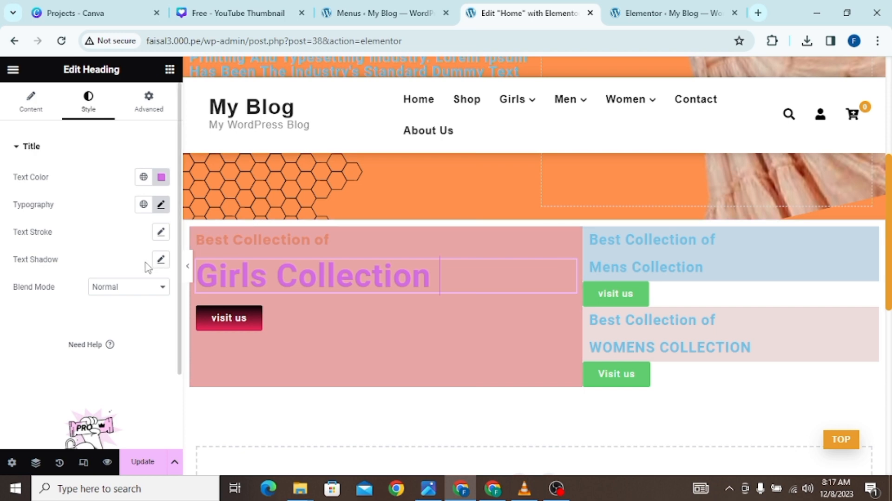
click(161, 205)
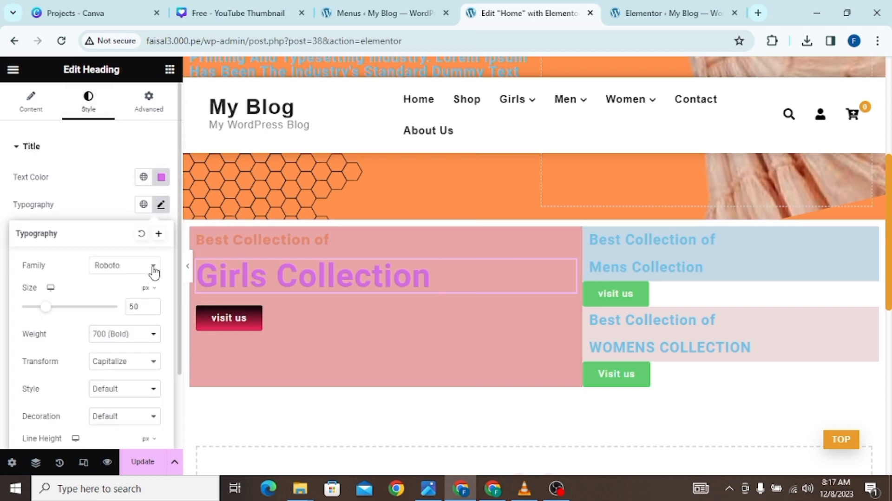
click(152, 267)
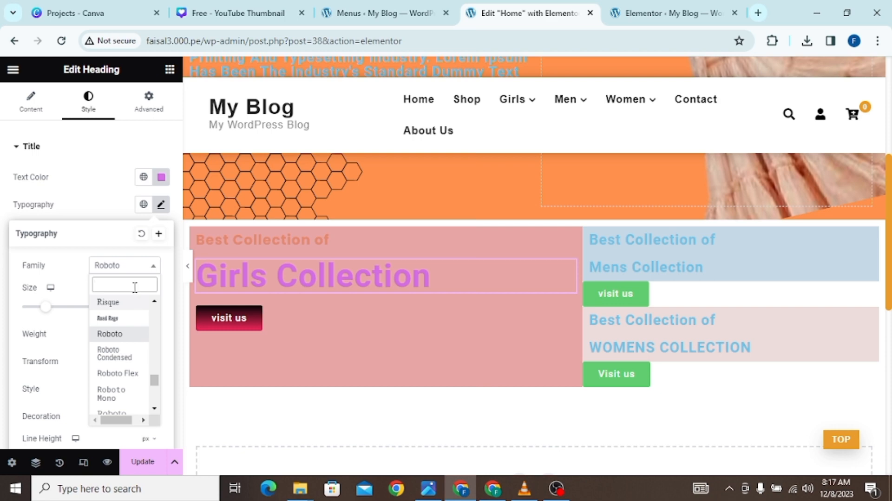
text(p)
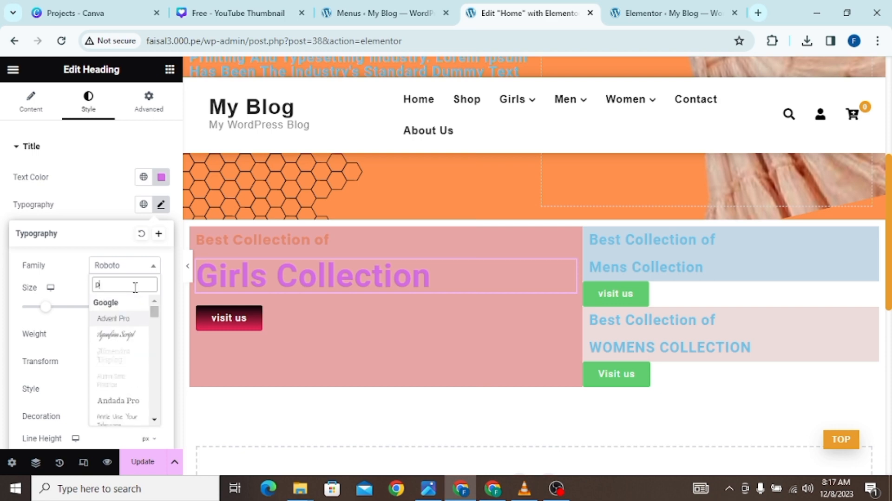
text(opp)
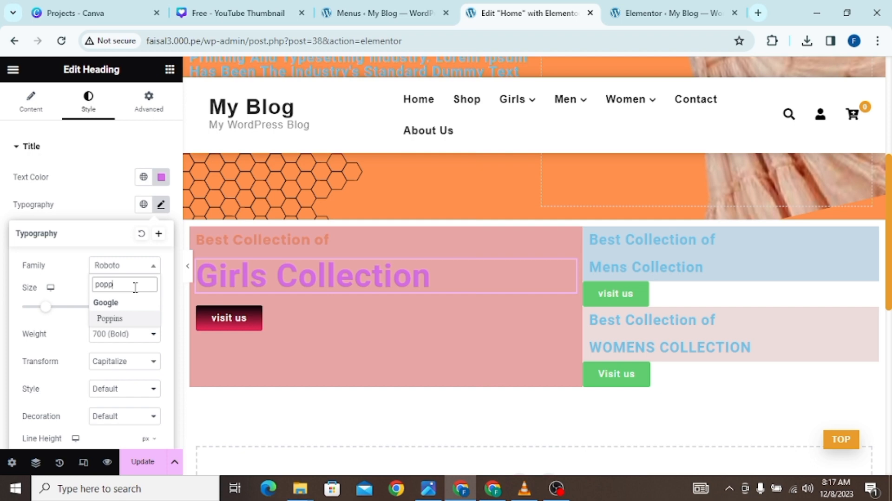
click(131, 319)
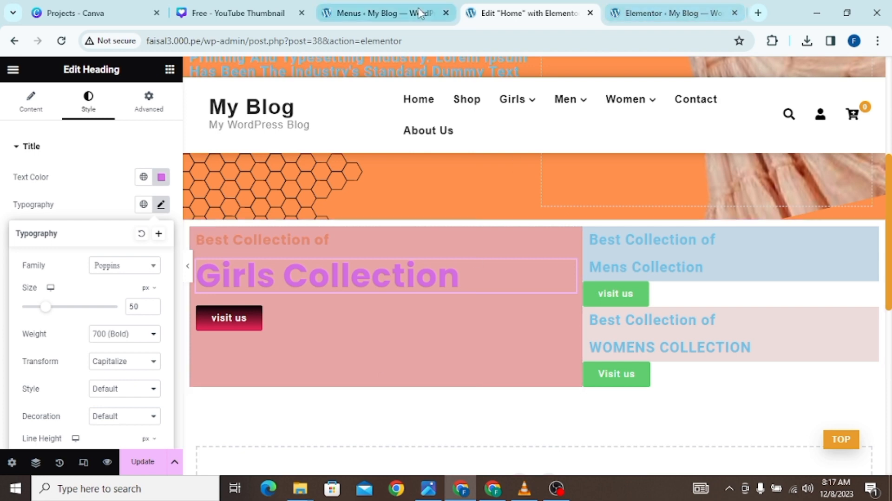
- Look through the style, advanced and content settings of the "Girls Collection" heading and the girls container's "visit us" button for alignment options
scroll(108, 355, down, 2)
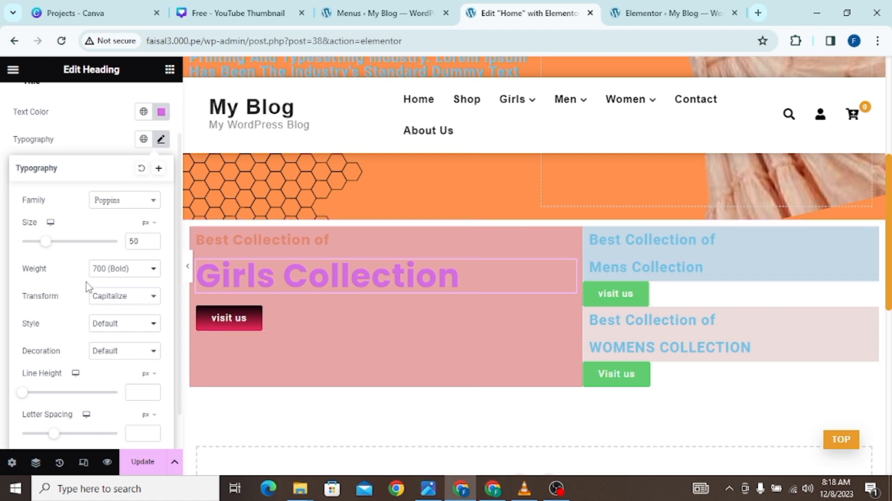
scroll(127, 349, down, 1)
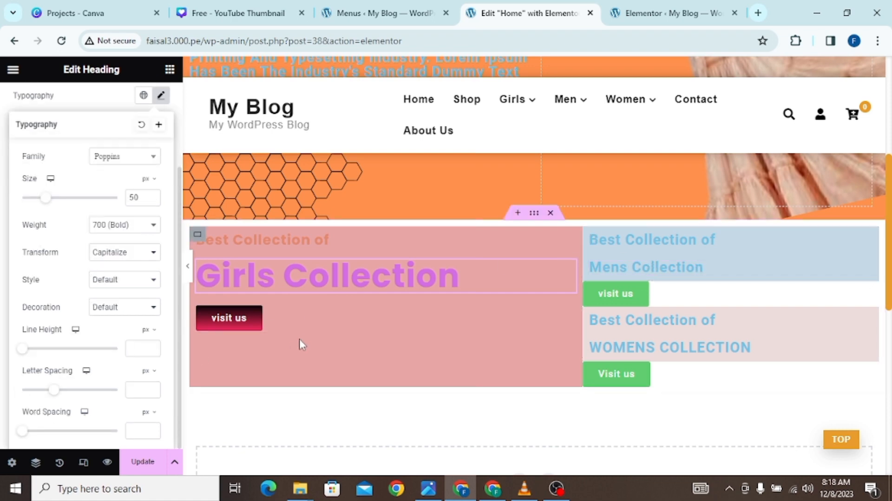
click(90, 100)
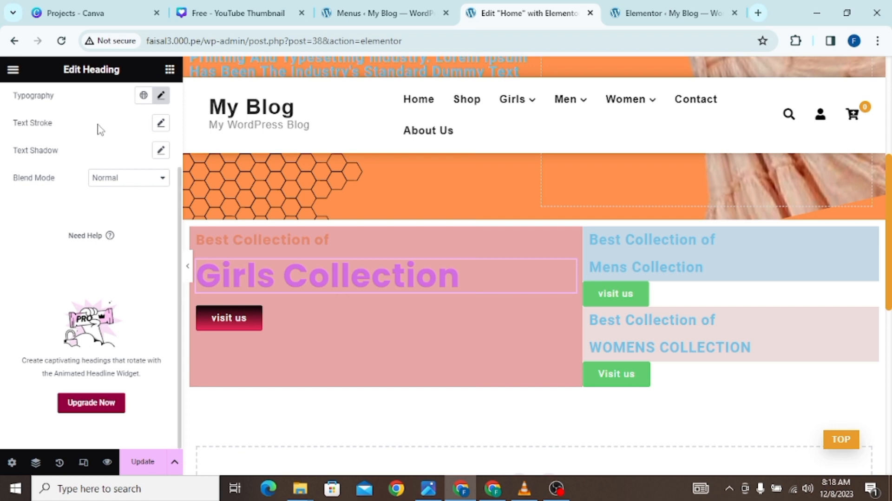
scroll(100, 129, up, 3)
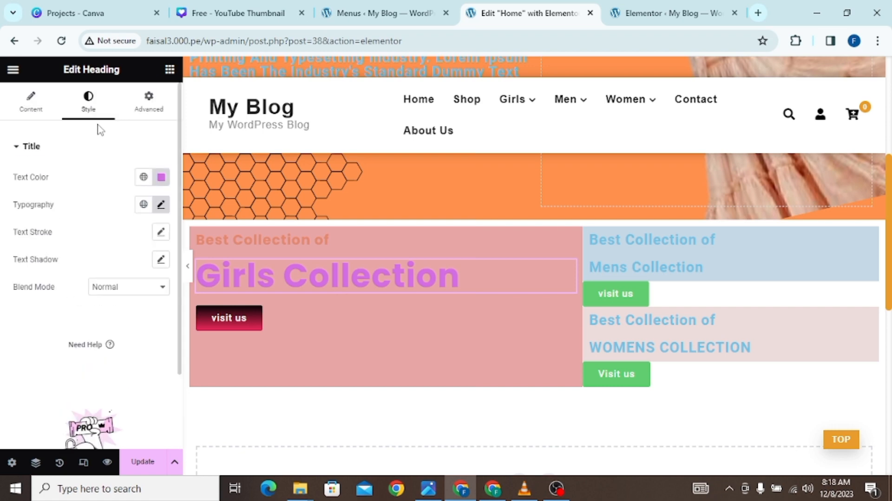
click(146, 111)
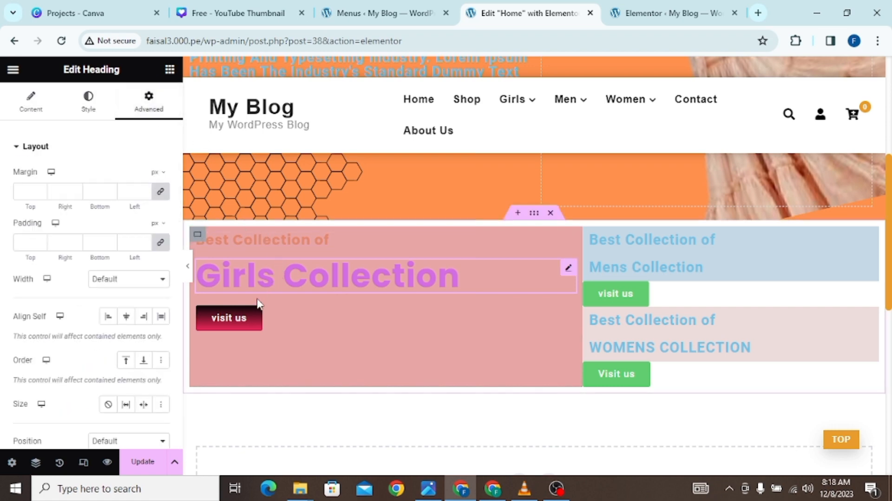
click(249, 321)
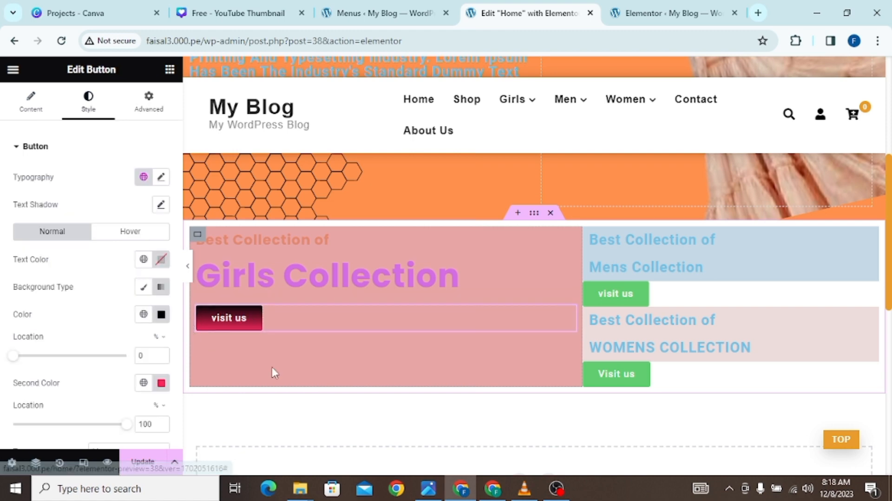
scroll(155, 364, down, 3)
scroll(156, 367, down, 4)
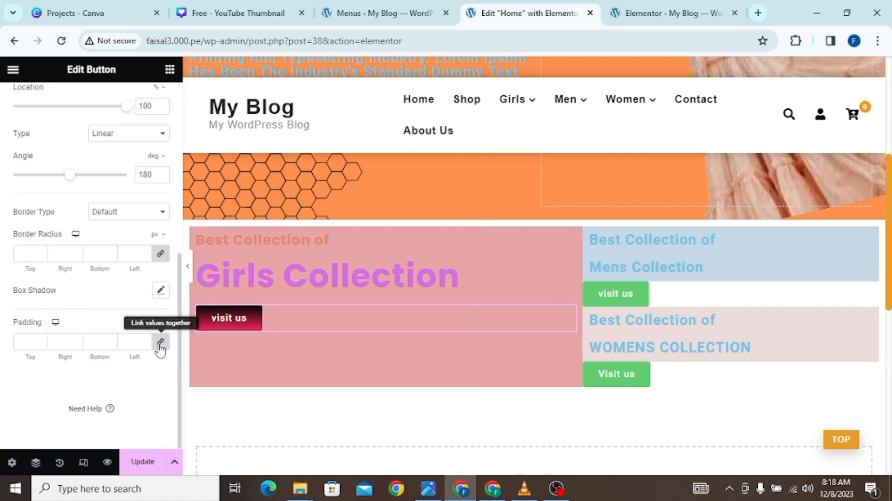
scroll(99, 287, up, 3)
scroll(99, 286, up, 3)
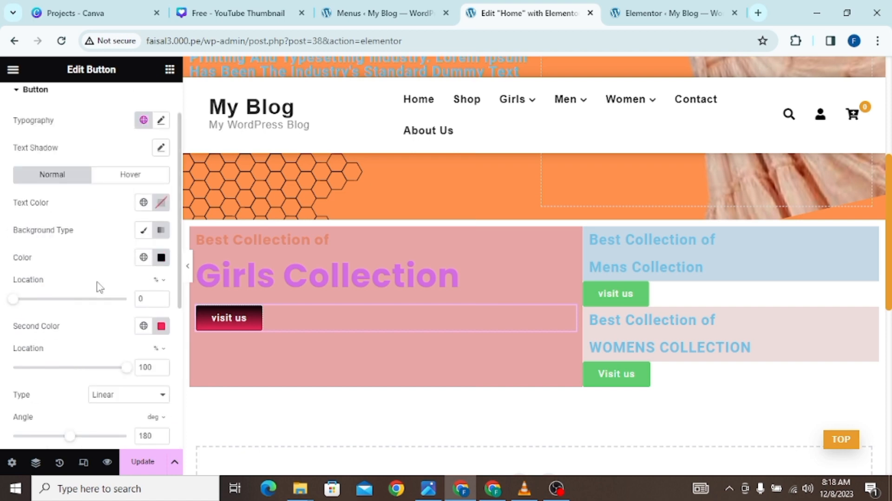
scroll(99, 287, up, 2)
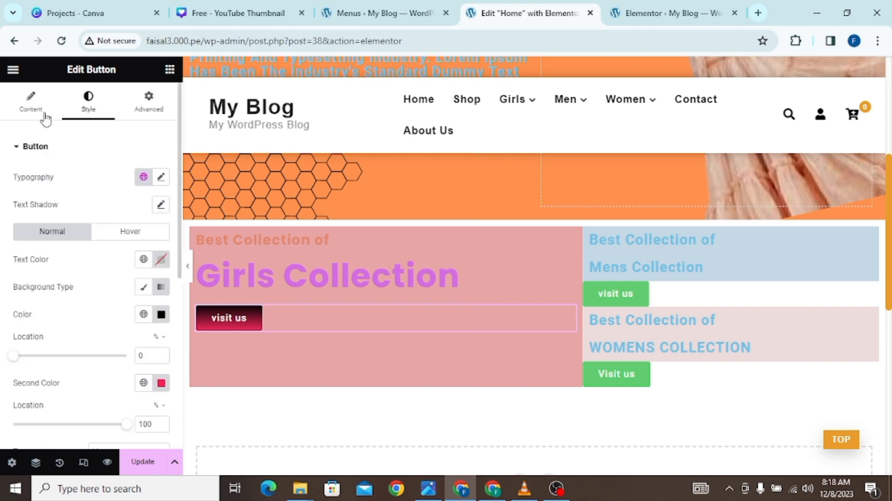
click(31, 103)
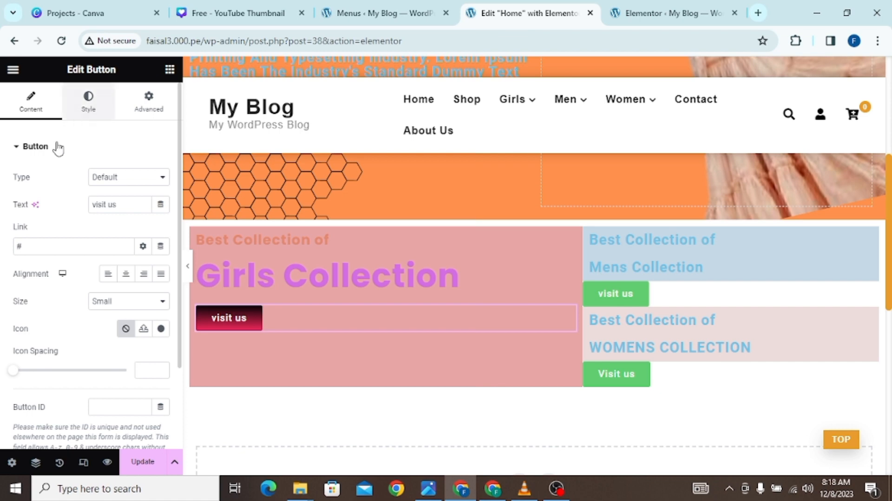
scroll(40, 228, down, 2)
scroll(40, 229, up, 2)
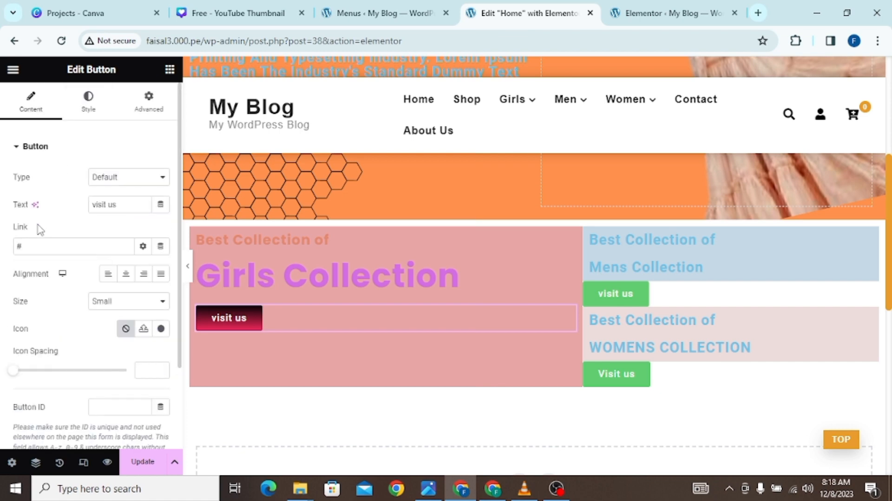
click(18, 149)
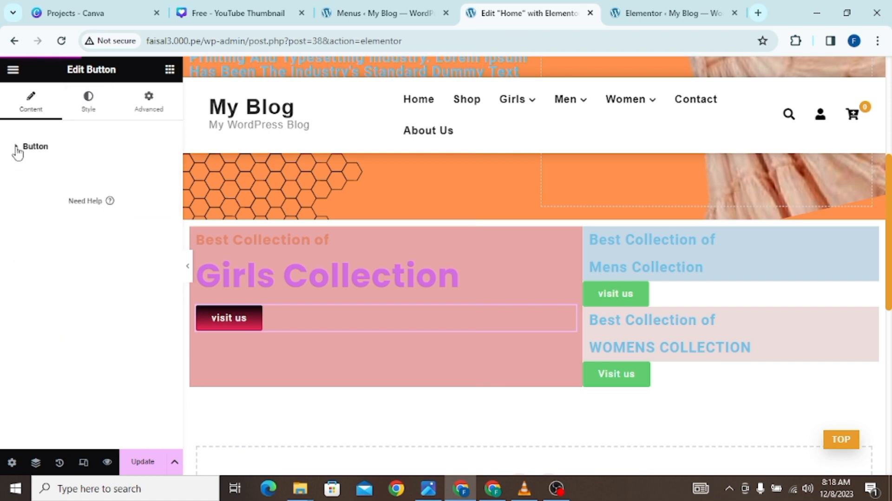
- Center-align the girls container's "Best Collection of" heading after trying the left, right and justified alignments, and preview the section at full width
click(240, 242)
click(27, 115)
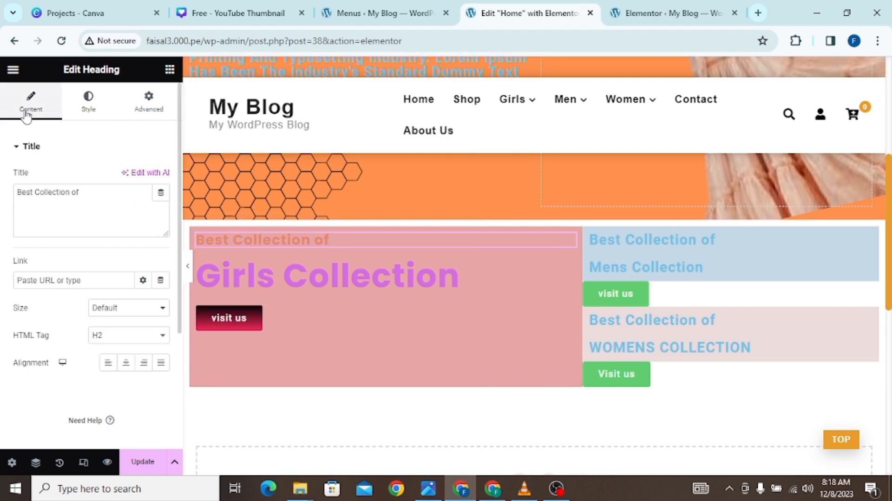
click(17, 148)
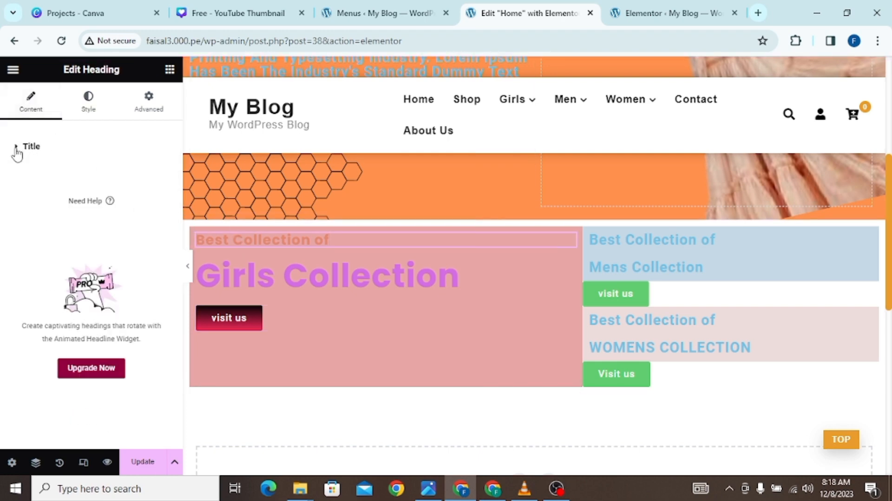
click(83, 114)
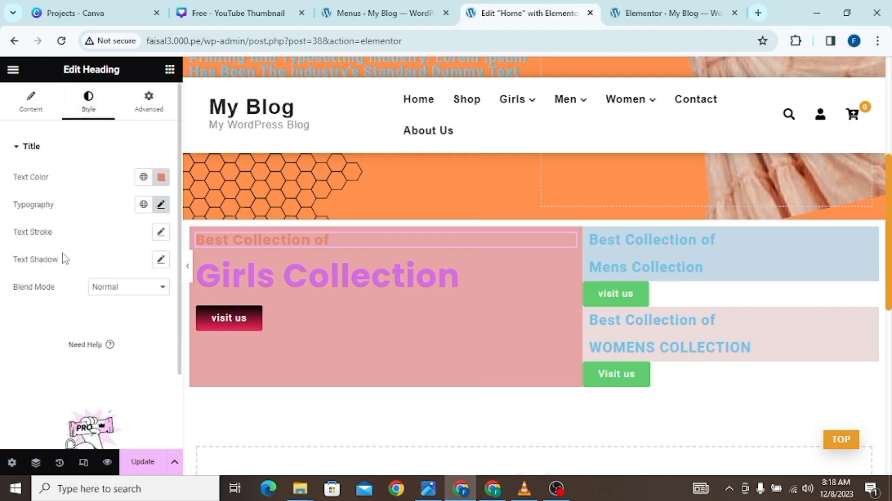
click(32, 113)
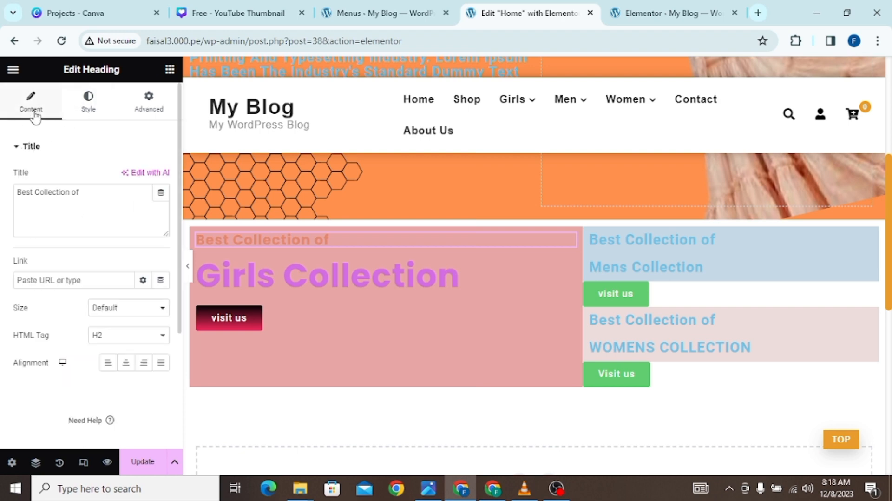
scroll(65, 233, down, 4)
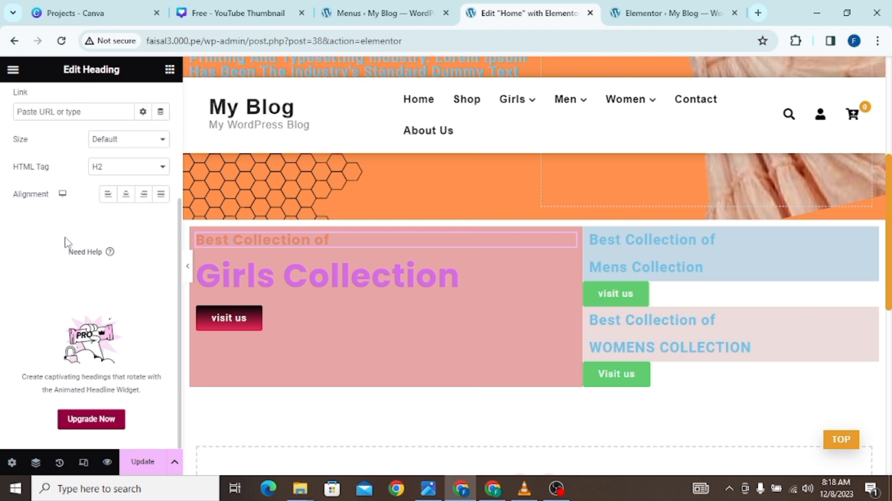
scroll(65, 241, up, 3)
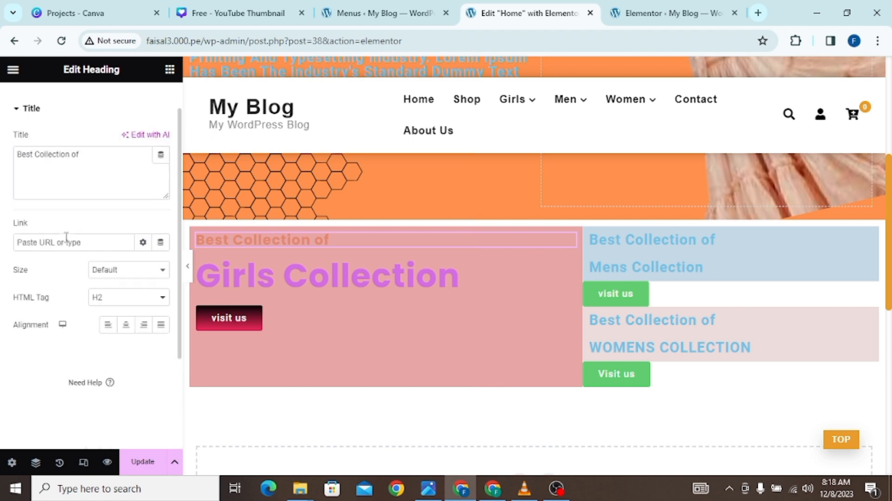
click(108, 326)
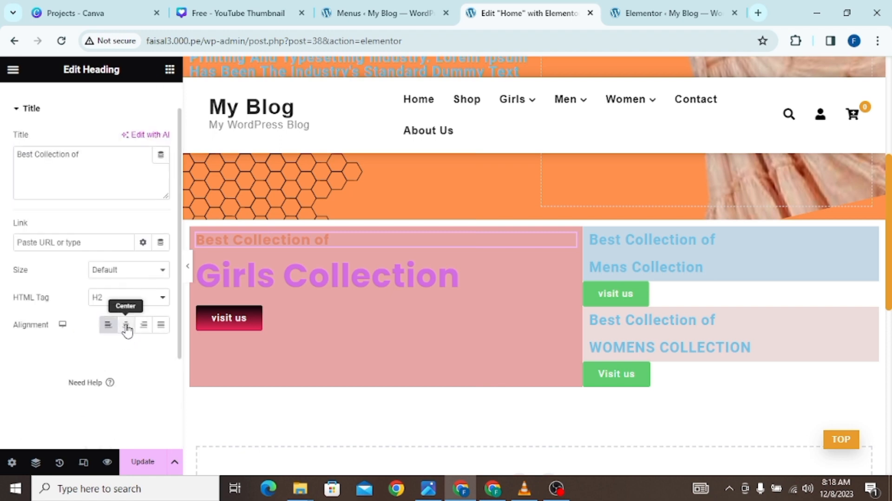
click(126, 327)
click(144, 325)
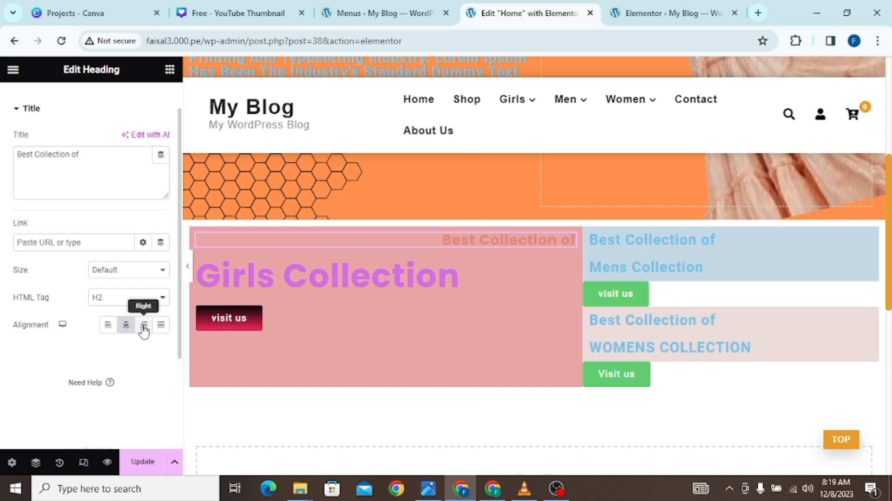
click(161, 326)
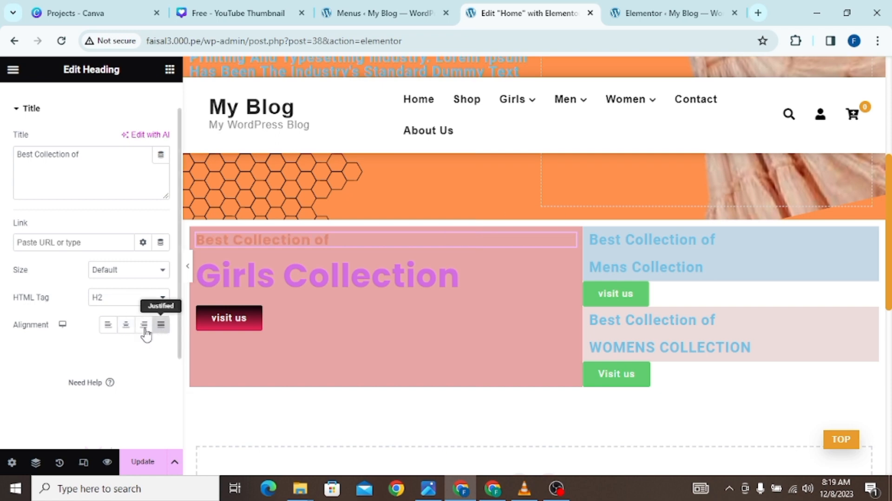
click(126, 326)
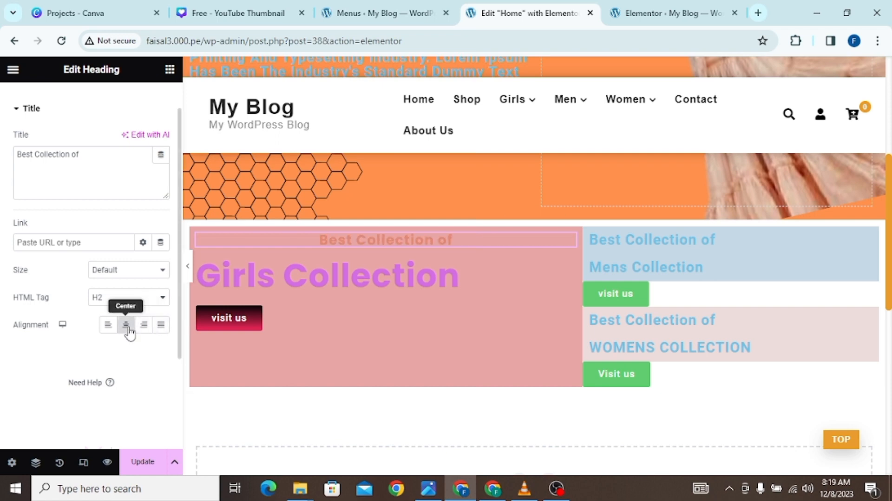
click(188, 266)
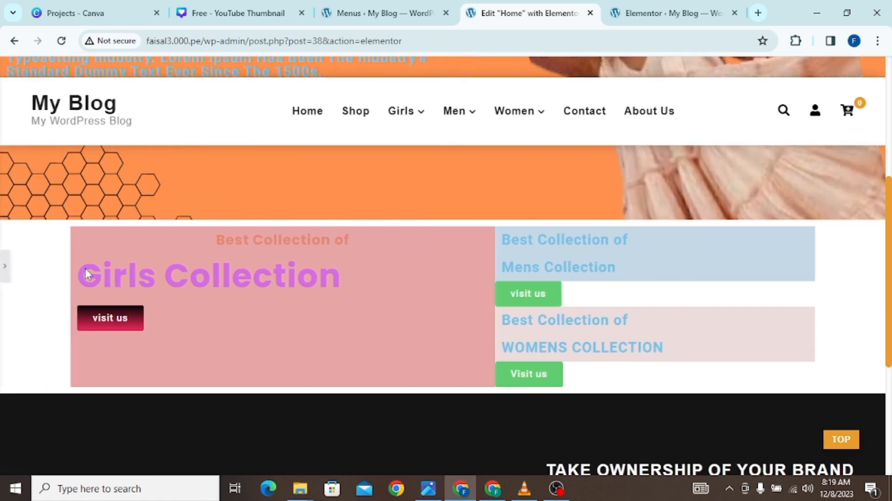
click(5, 273)
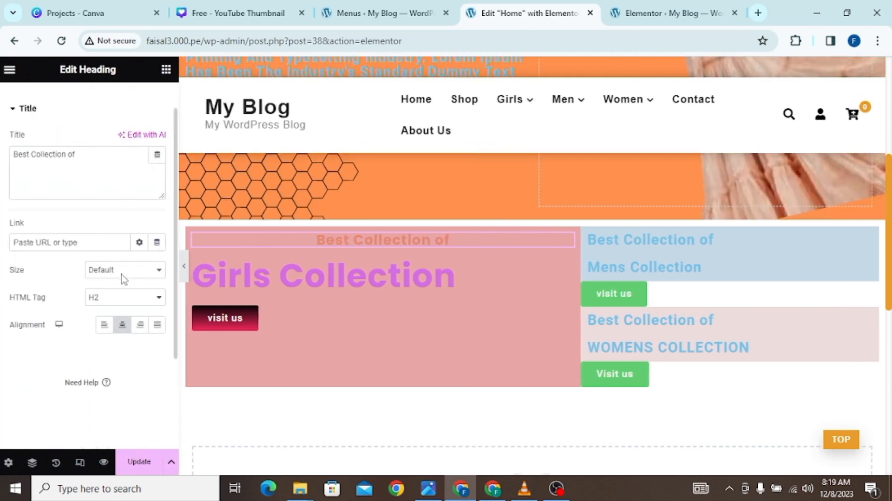
- Center-align the "Girls Collection" heading and preview the section at full width
click(203, 291)
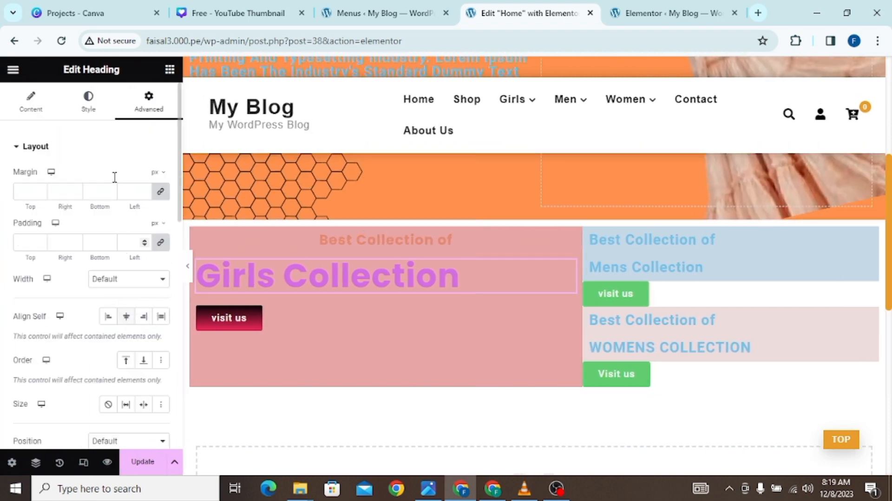
click(32, 111)
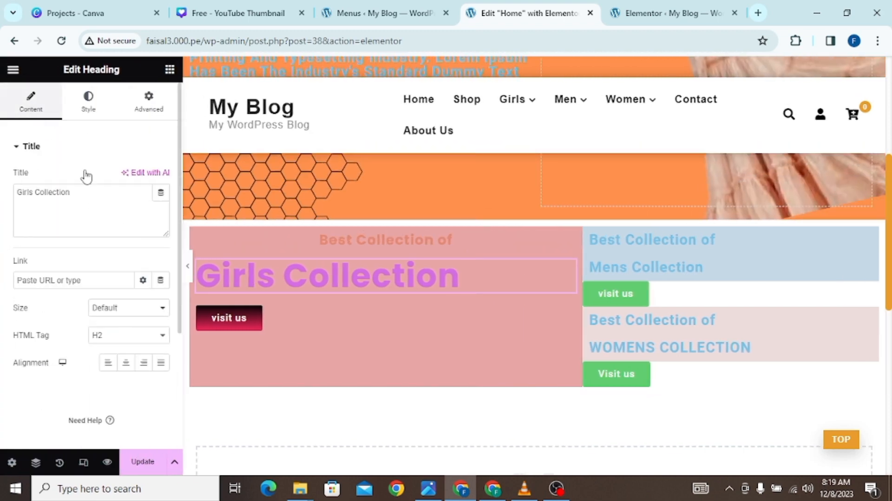
click(125, 363)
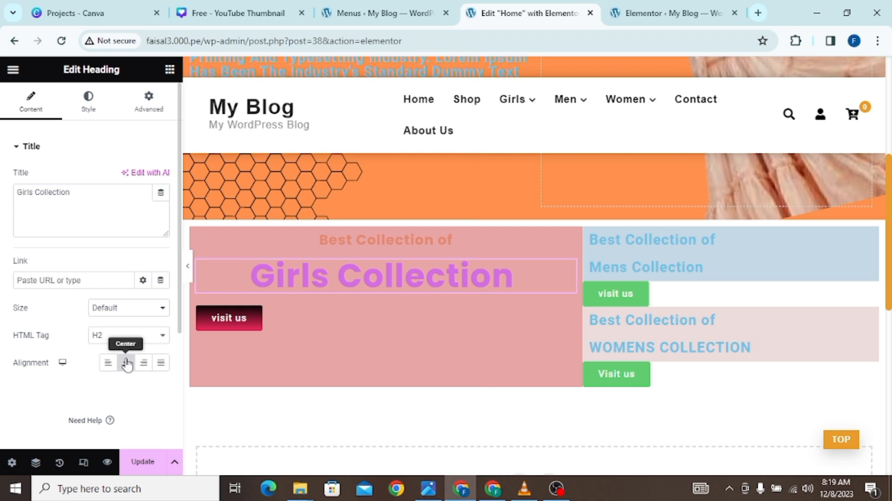
click(187, 266)
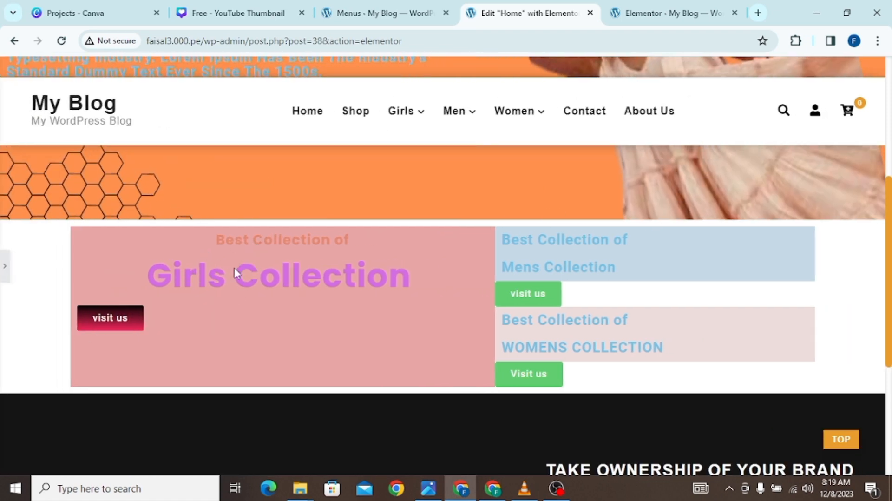
click(3, 268)
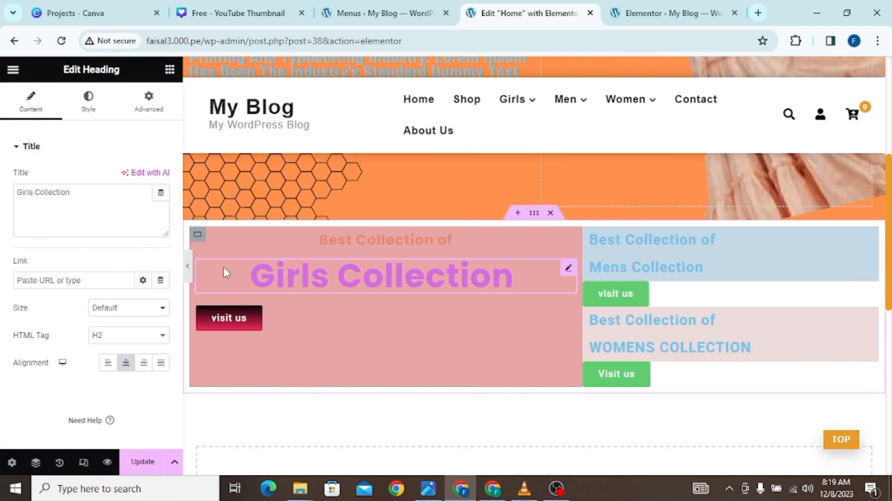
- Center-align the girls container's "visit us" button and preview the section at full width
click(239, 318)
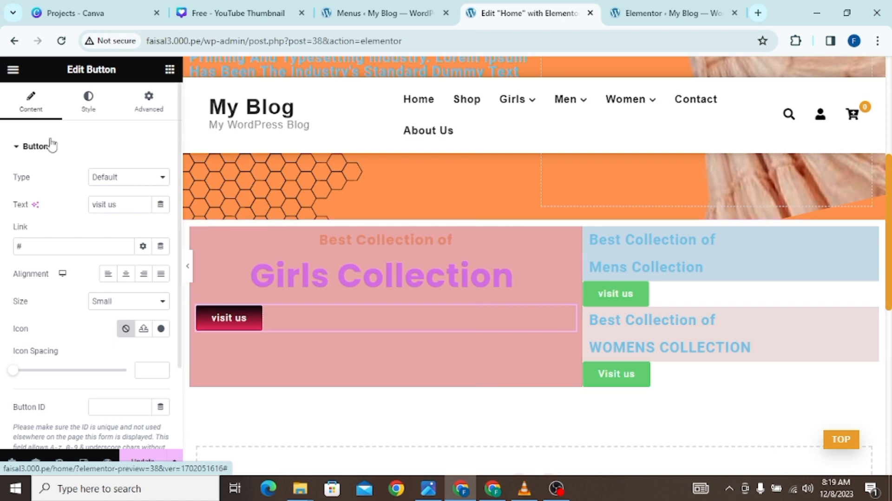
scroll(144, 306, down, 1)
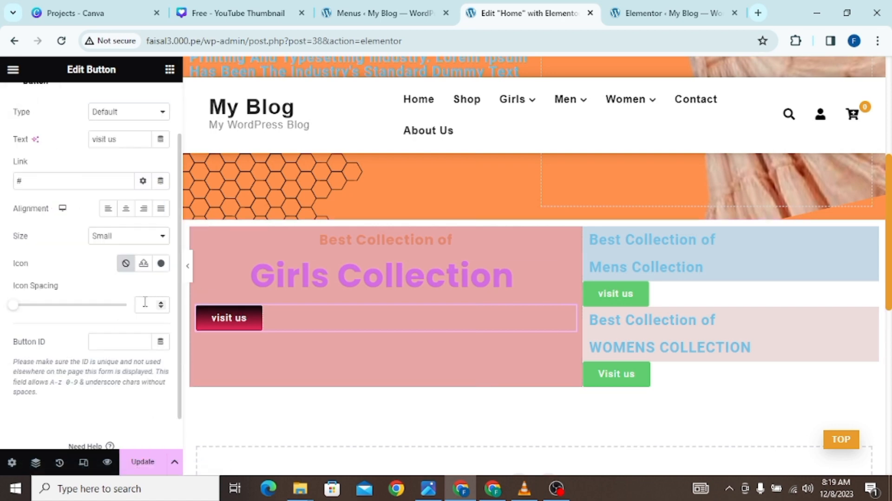
click(123, 212)
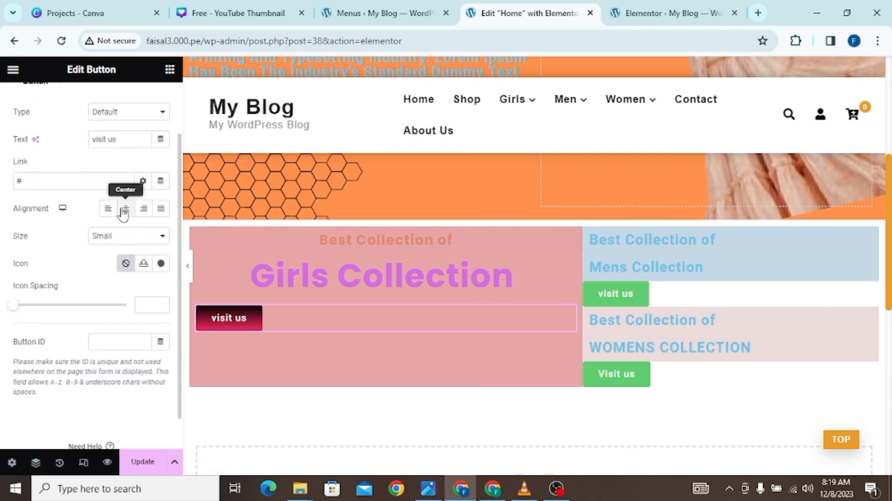
click(188, 269)
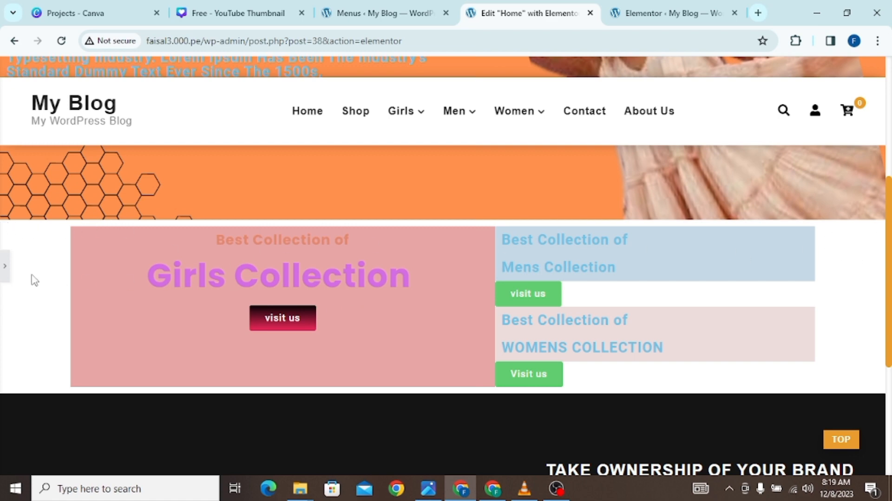
click(4, 268)
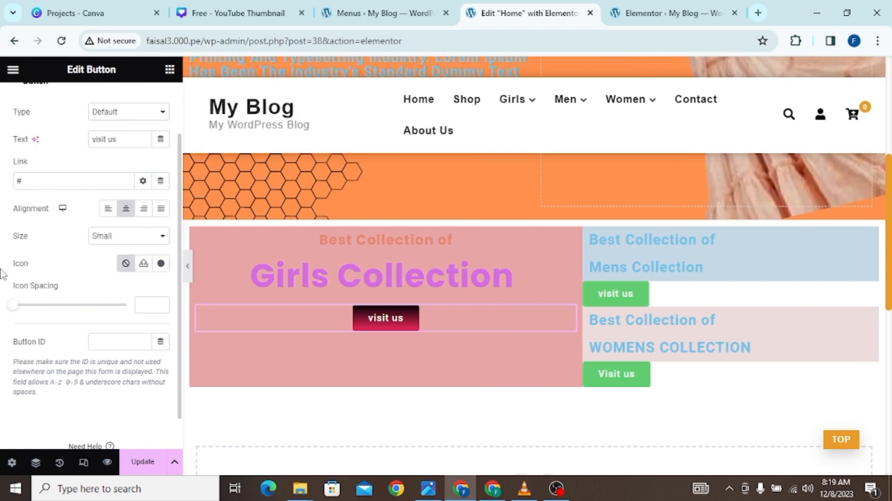
- Set the position of the girls container's "visit us" button to Absolute
click(160, 112)
click(40, 119)
scroll(172, 226, up, 2)
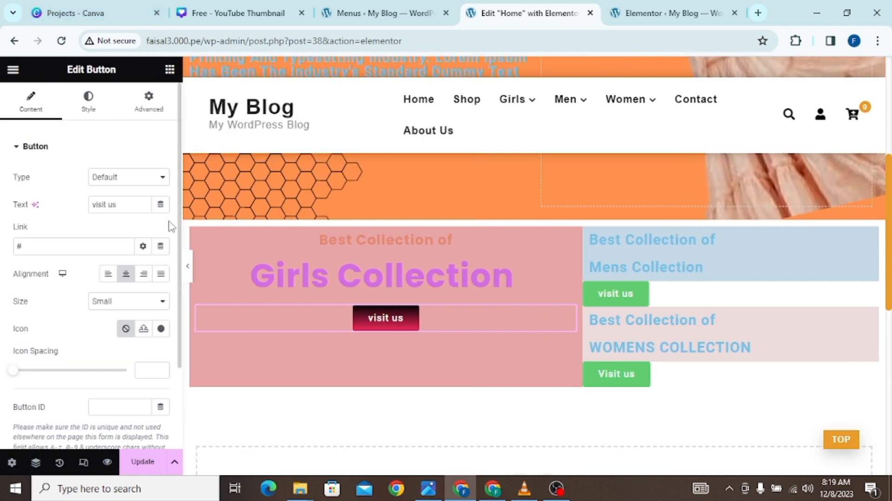
click(148, 101)
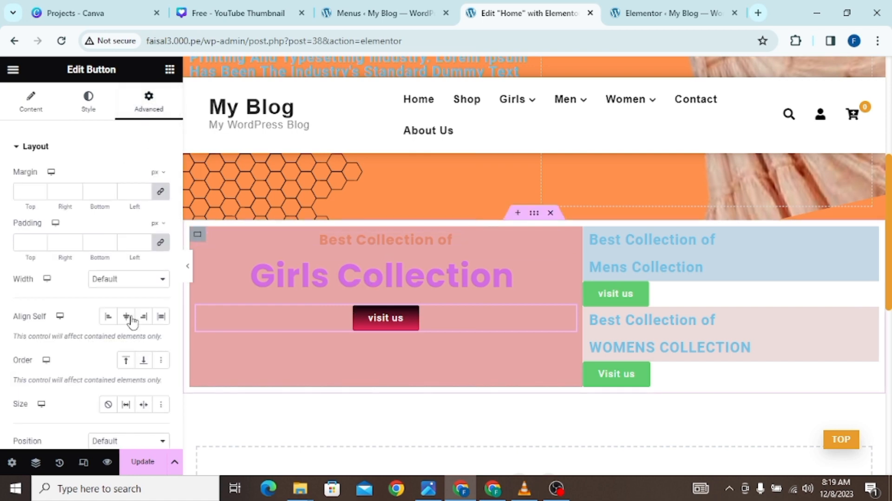
scroll(162, 369, down, 3)
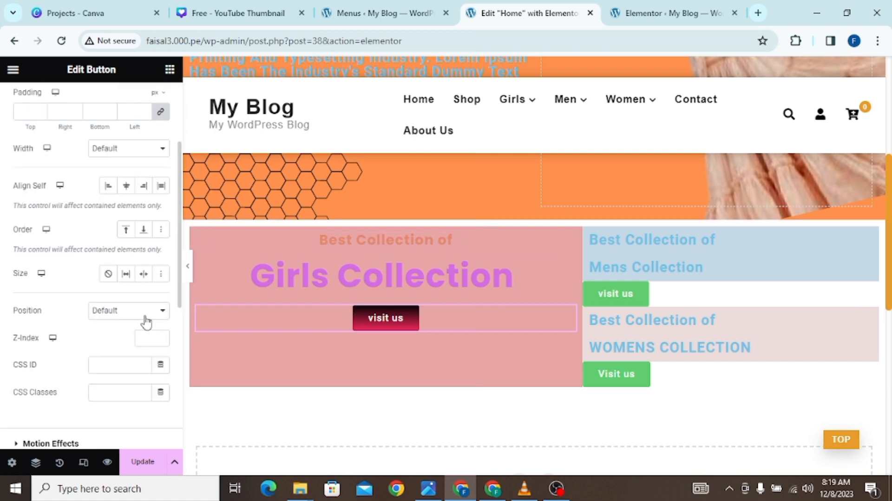
click(160, 309)
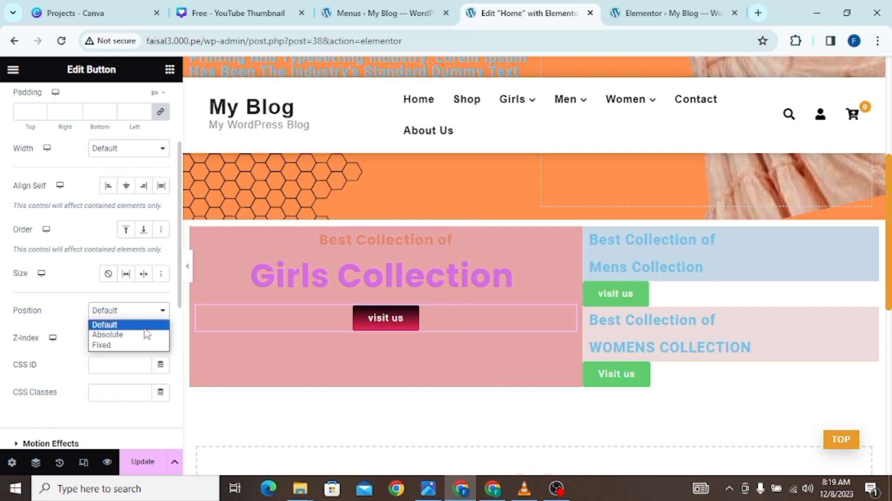
click(147, 335)
- Offset the girls container's "visit us" button 115 px horizontally and 161 px vertically, and preview the section at full width
scroll(153, 332, down, 3)
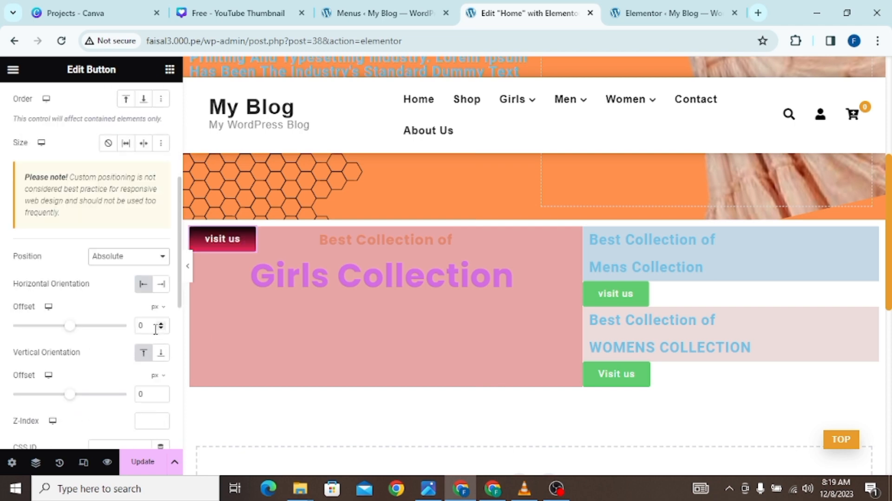
scroll(155, 329, down, 1)
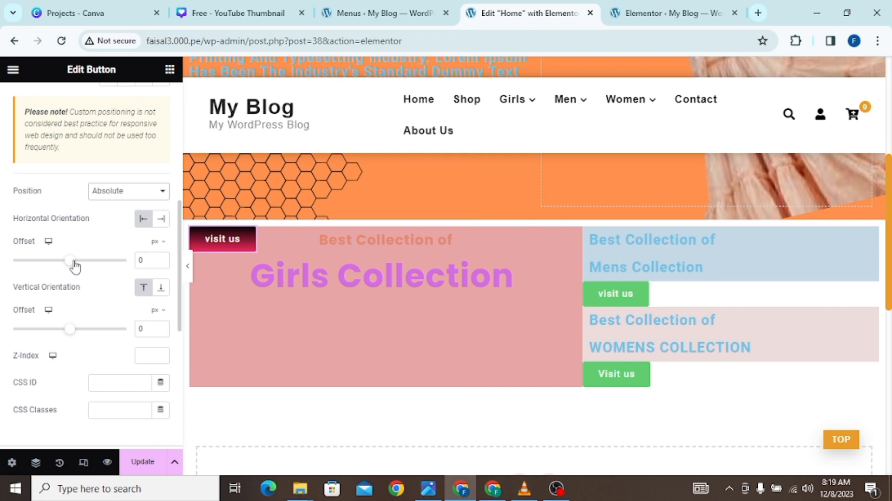
drag(75, 266, 81, 268)
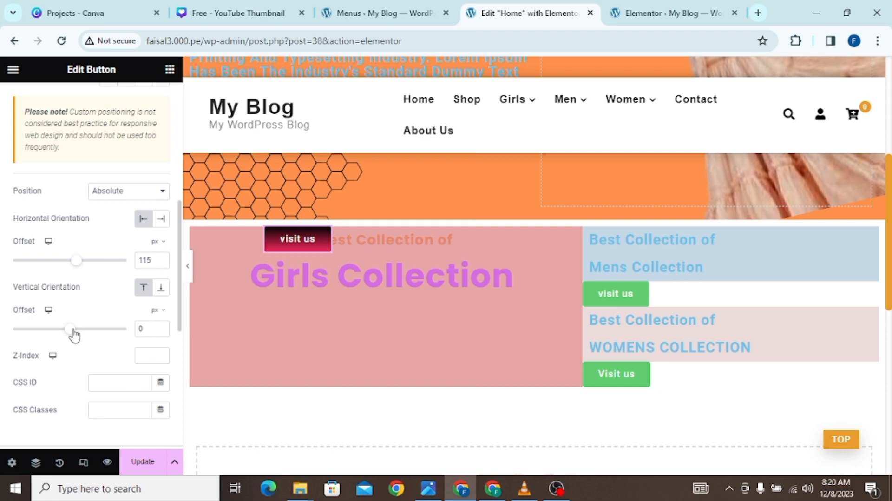
drag(73, 333, 82, 333)
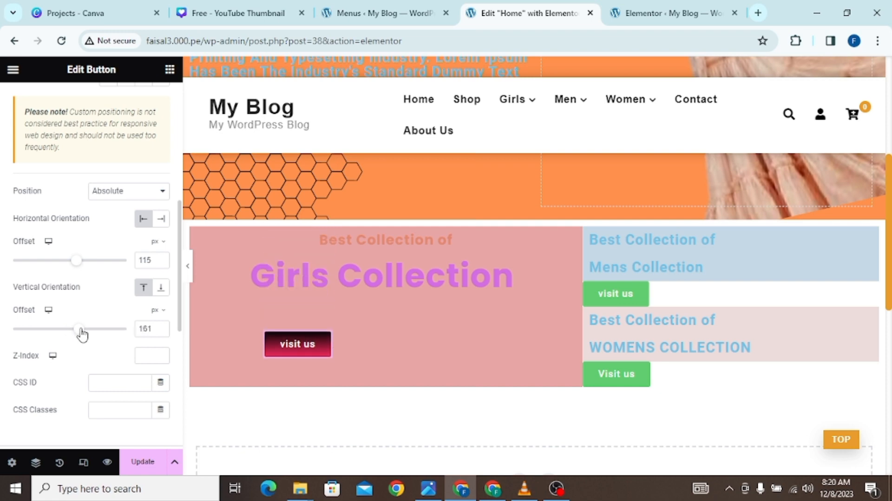
click(188, 268)
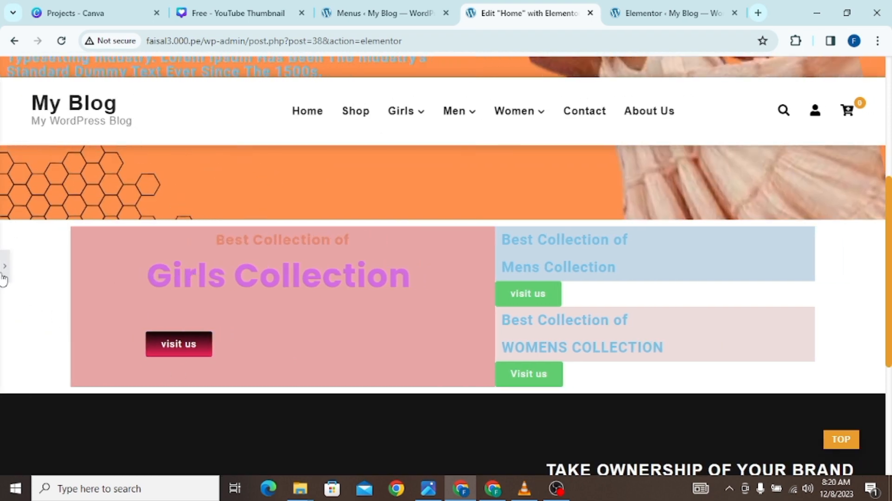
click(4, 273)
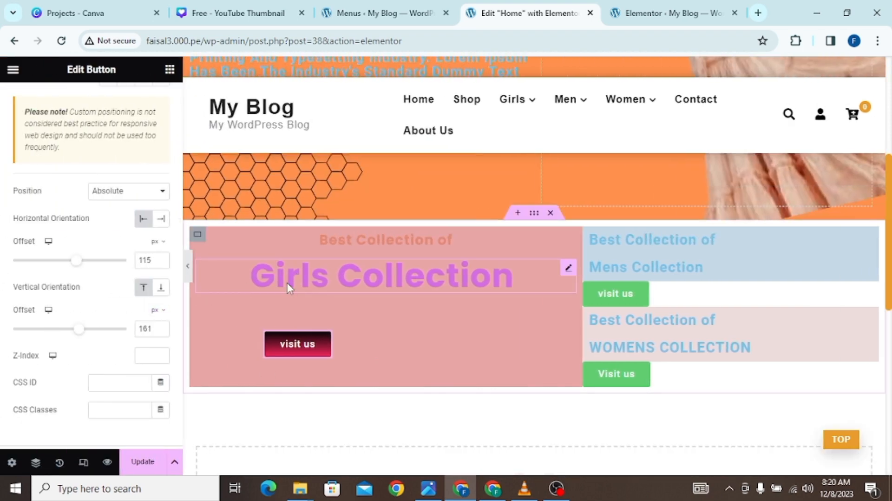
- Set the position of the "Girls Collection" heading to Absolute
click(288, 281)
click(155, 107)
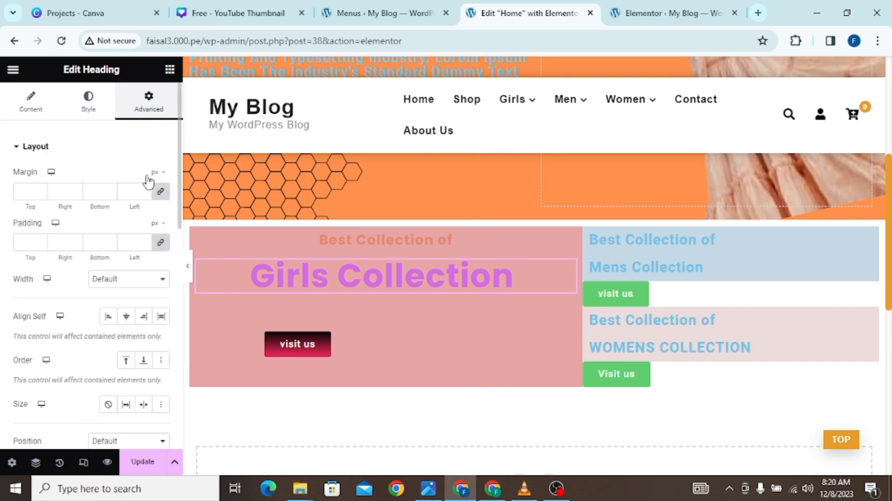
scroll(148, 267, down, 3)
scroll(148, 267, down, 3)
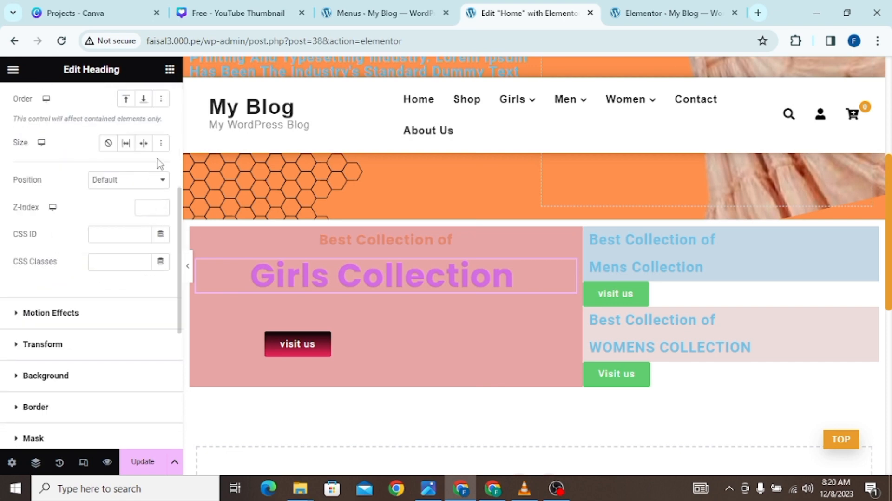
click(163, 181)
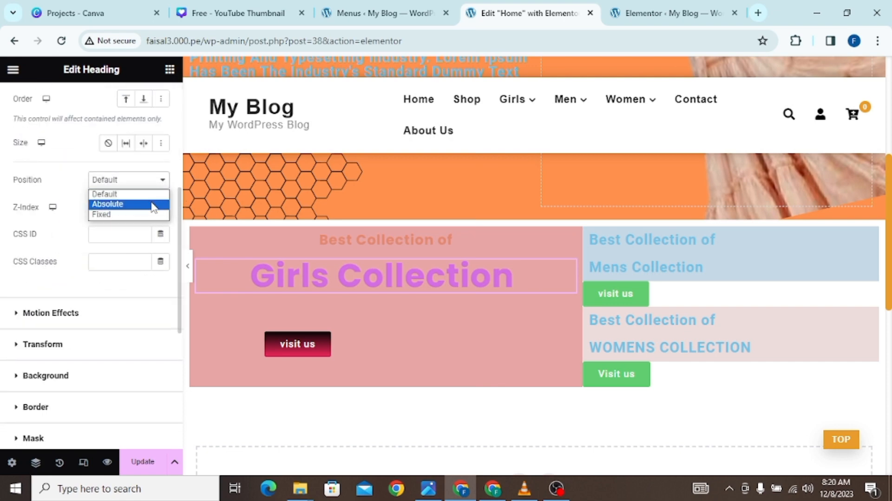
click(153, 201)
- Offset the "Girls Collection" heading 126 px horizontally and 103 px vertically, and preview the section at full width
scroll(147, 288, down, 3)
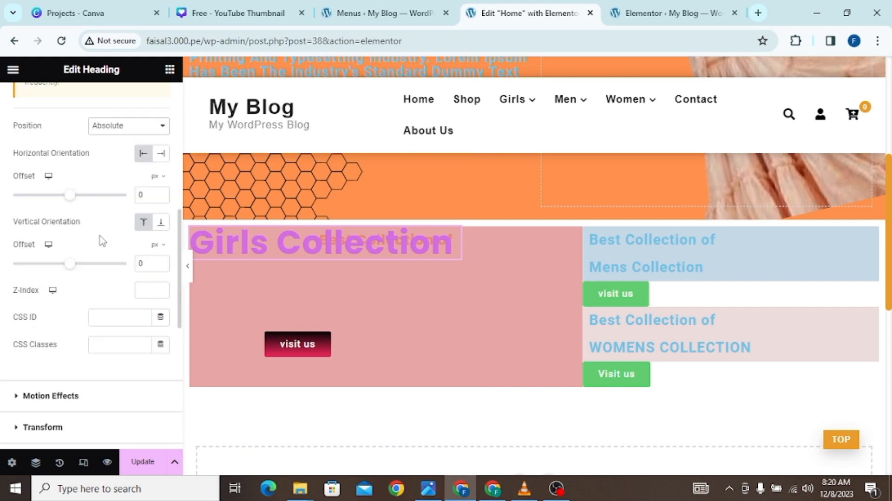
drag(70, 195, 78, 197)
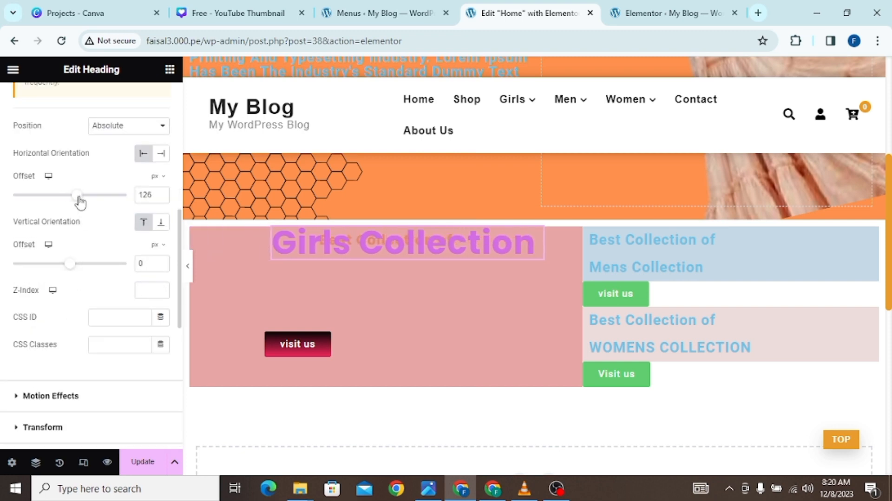
drag(71, 264, 80, 267)
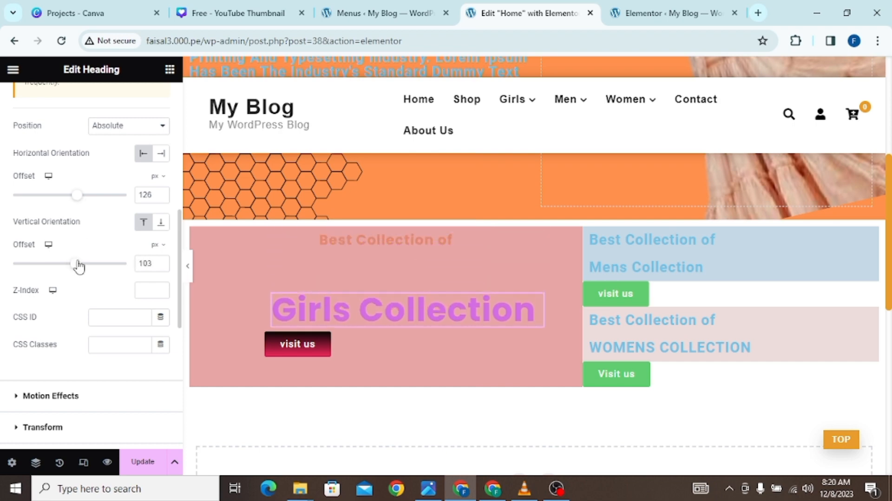
click(189, 272)
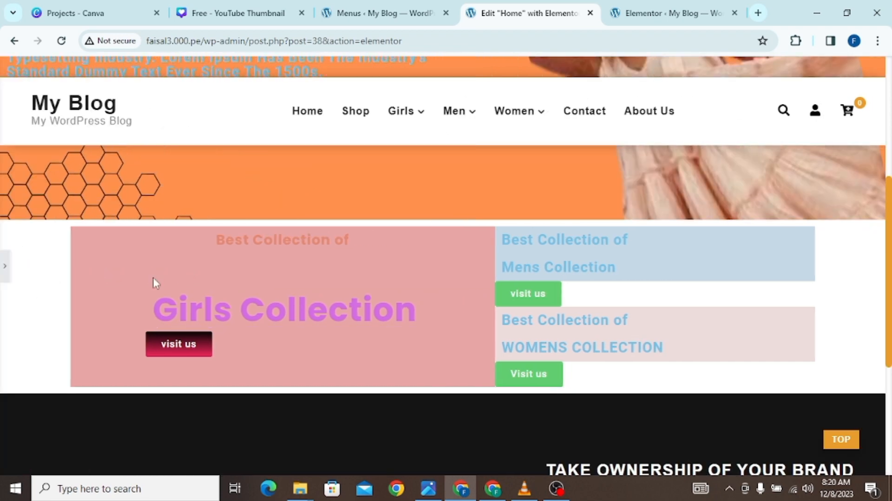
click(5, 271)
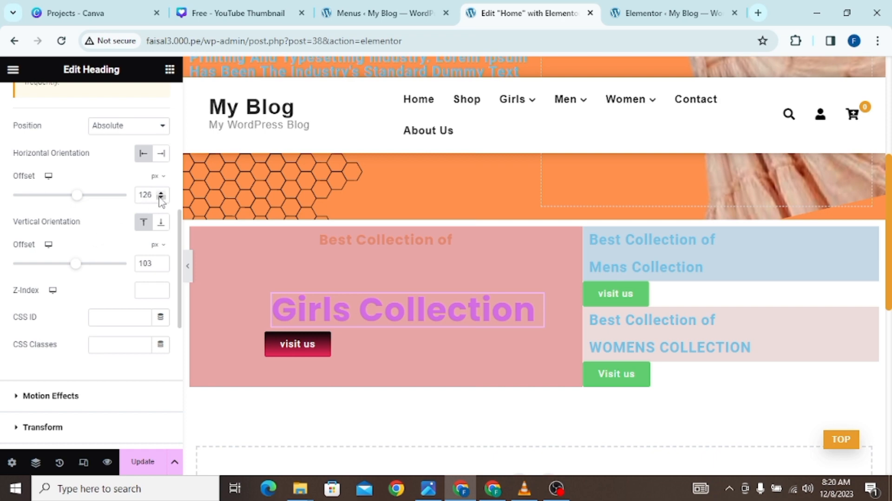
- Reduce the "Girls Collection" heading's horizontal offset to 117 px to line it up with the "visit us" button, and preview the section
click(161, 198)
click(160, 197)
click(161, 197)
click(161, 198)
click(161, 197)
click(161, 198)
click(161, 197)
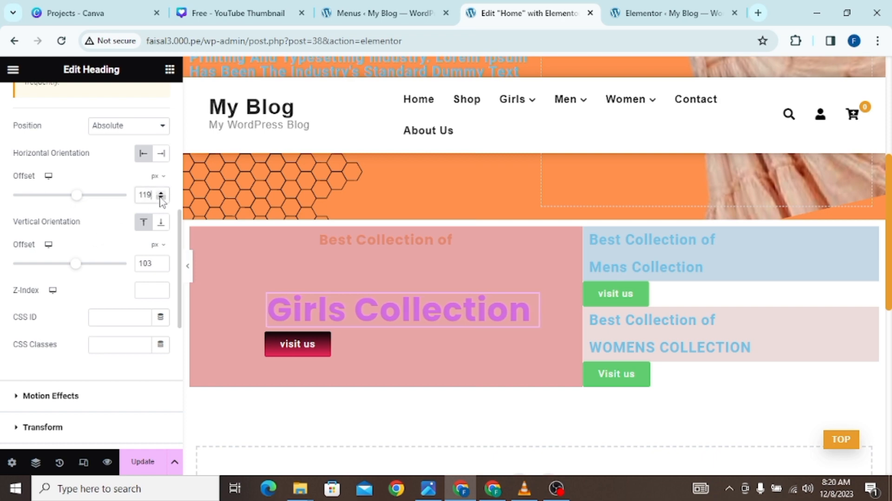
click(160, 197)
click(161, 197)
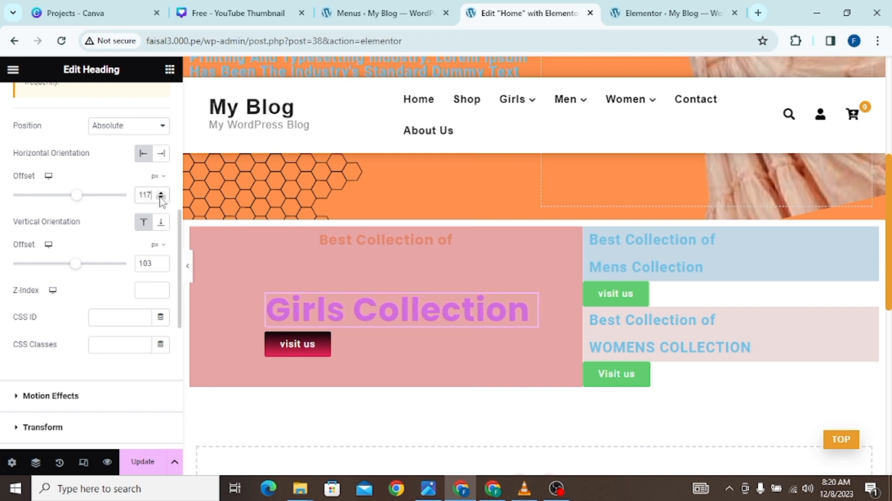
click(188, 271)
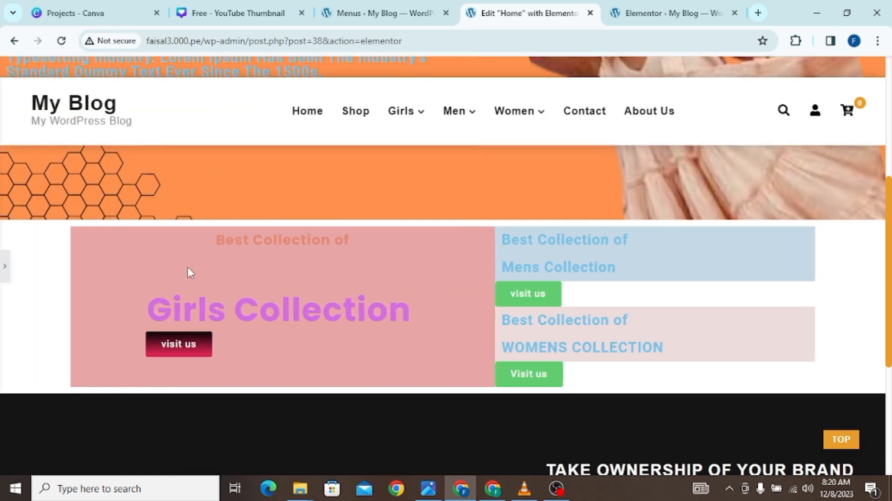
click(4, 263)
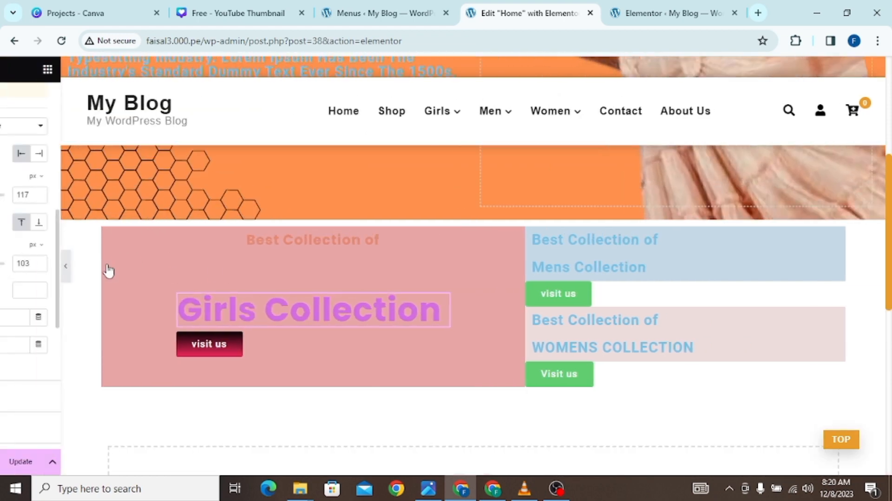
- Set the position of the "Best Collection of" heading in the girls container to Absolute
click(410, 239)
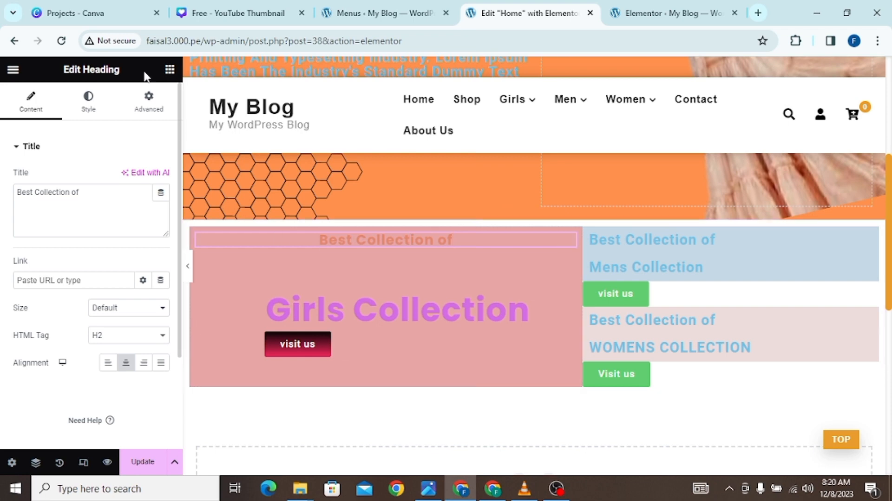
click(149, 103)
scroll(151, 248, down, 5)
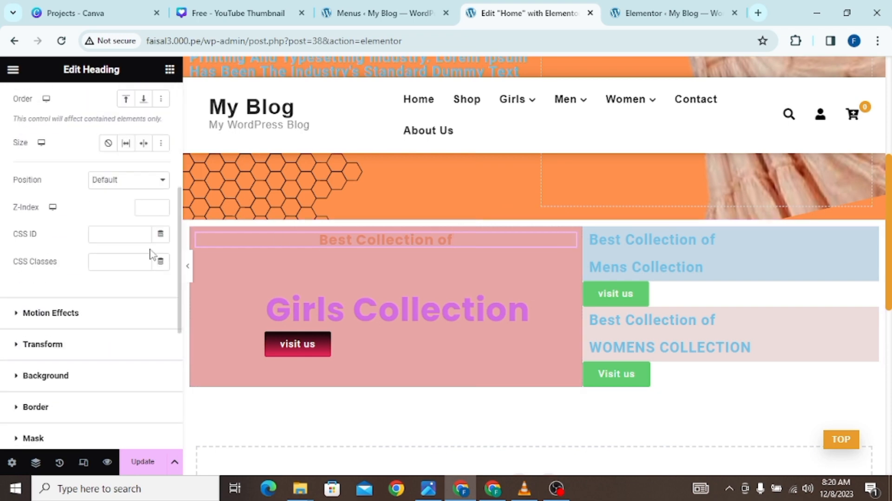
click(163, 183)
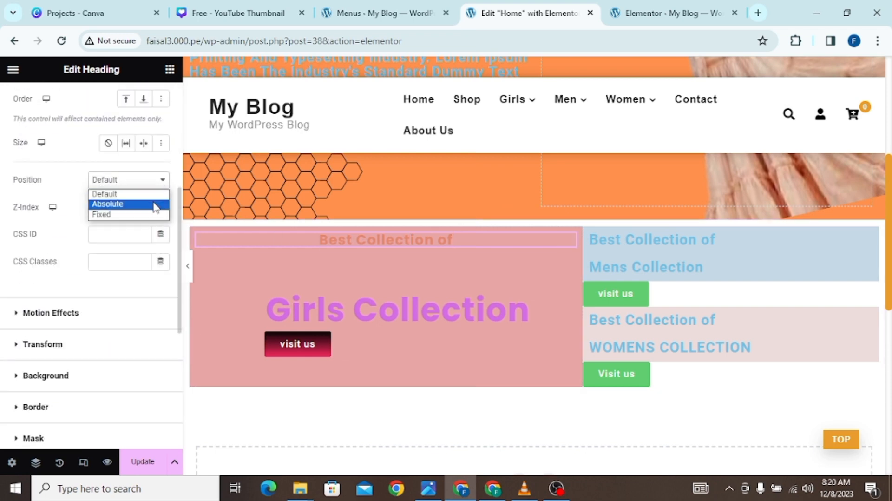
click(157, 203)
- Offset the girls container's "Best Collection of" heading 126 px horizontally and 80 px vertically, and preview the section at full width
scroll(135, 227, down, 4)
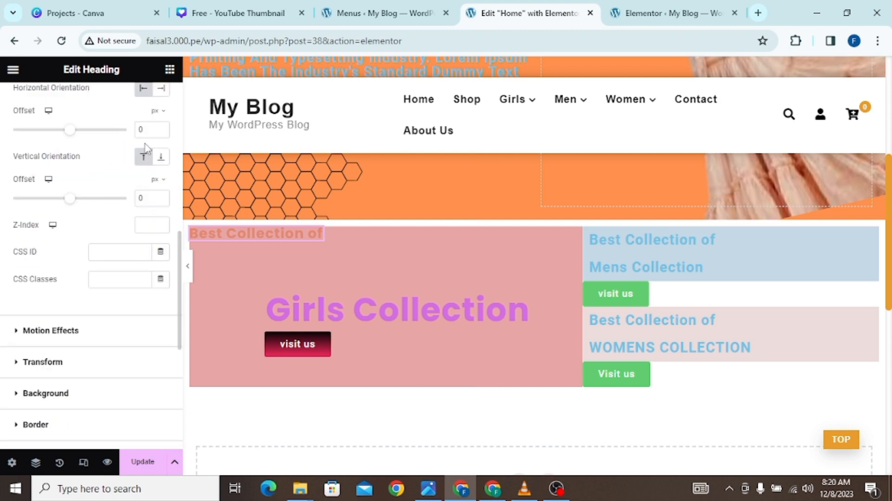
drag(71, 134, 80, 136)
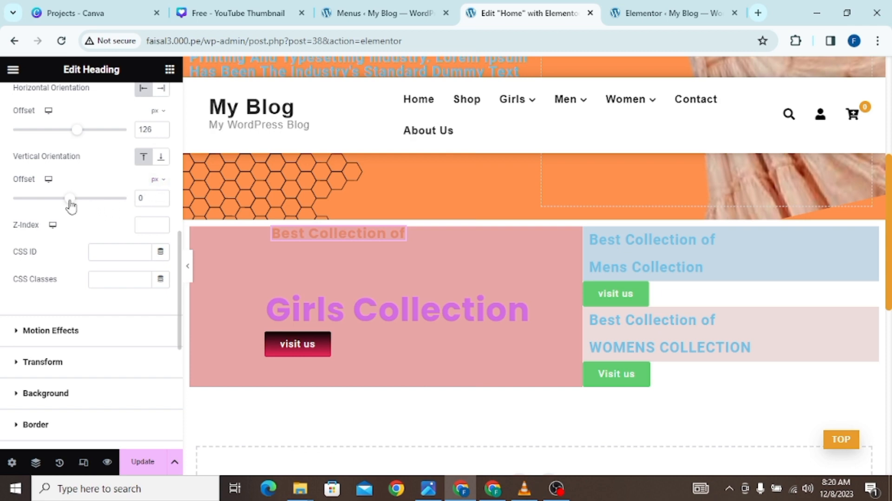
drag(71, 203, 76, 203)
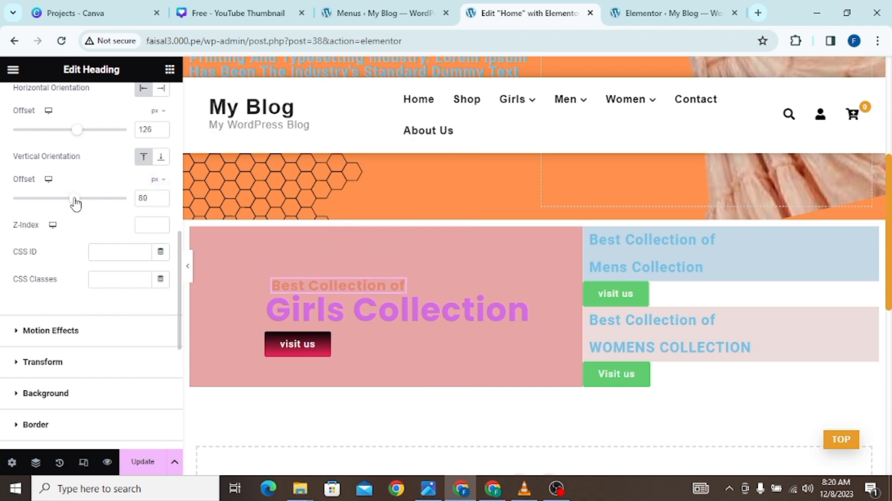
click(188, 266)
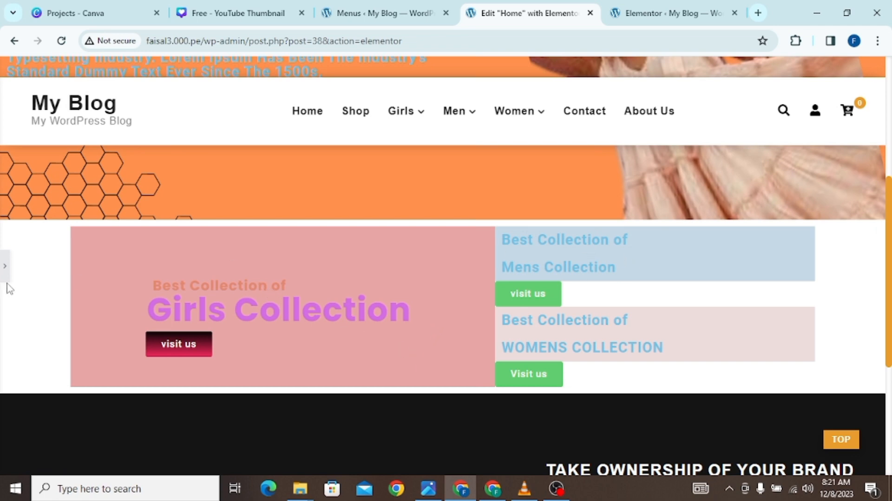
click(6, 266)
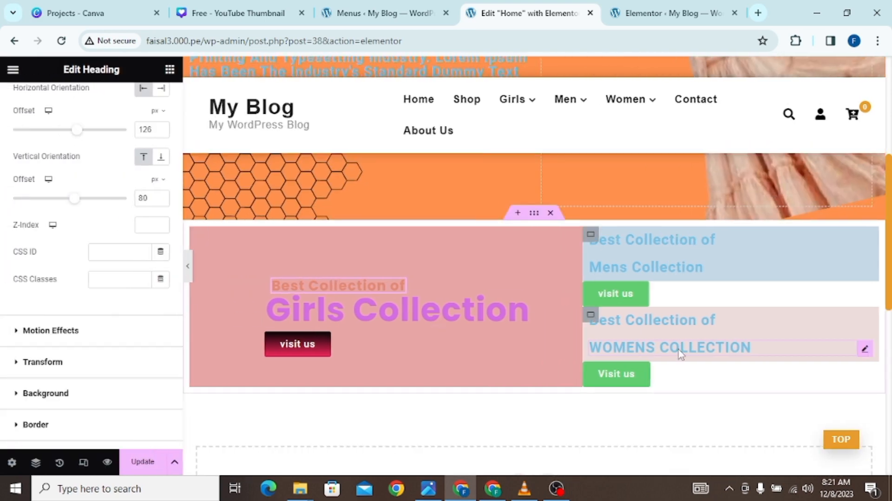
click(683, 242)
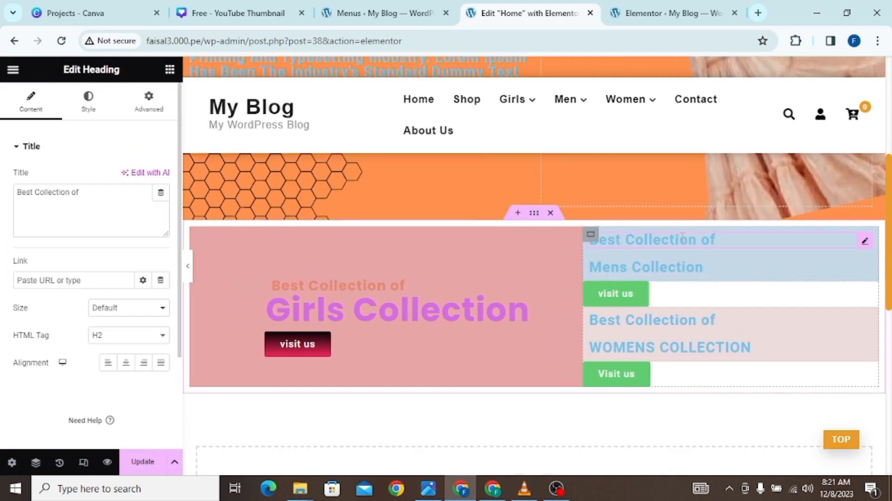
click(85, 107)
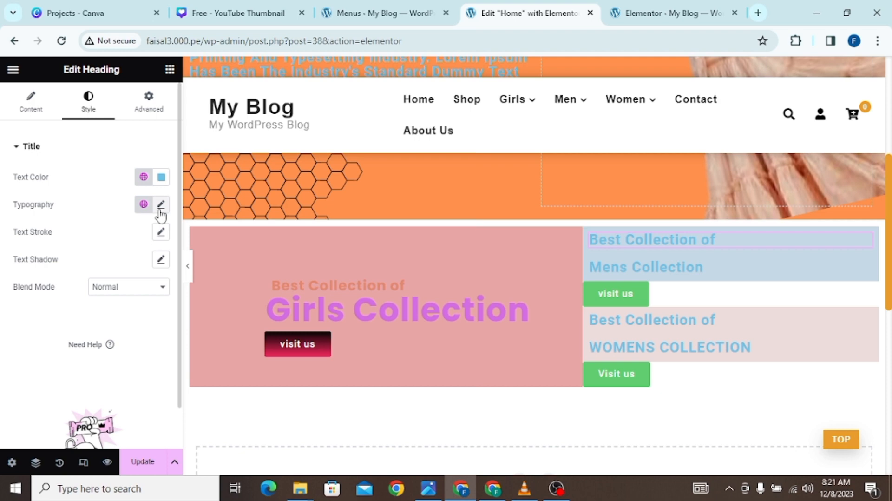
click(148, 102)
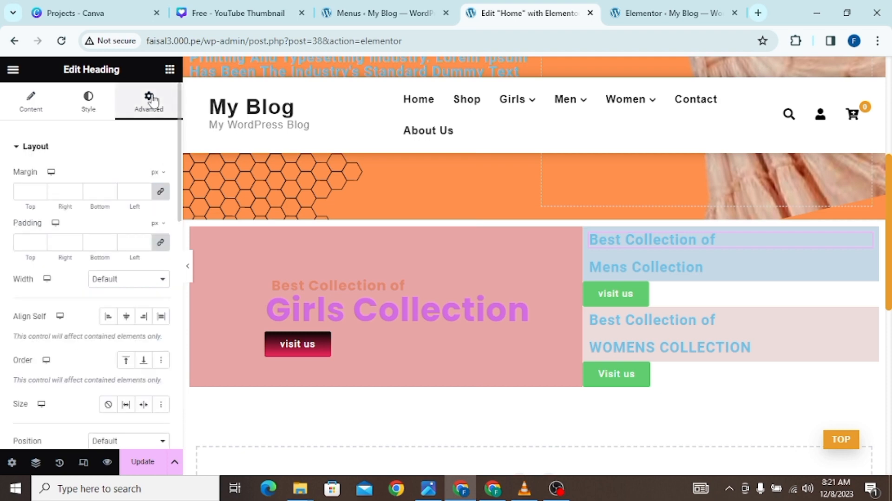
- Set the position of the mens container's "visit us" button to Absolute
click(619, 291)
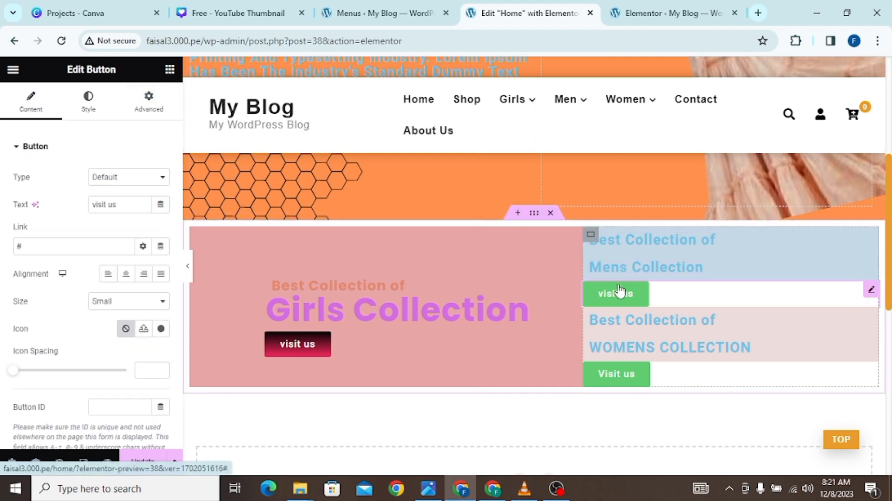
click(151, 111)
scroll(146, 278, down, 6)
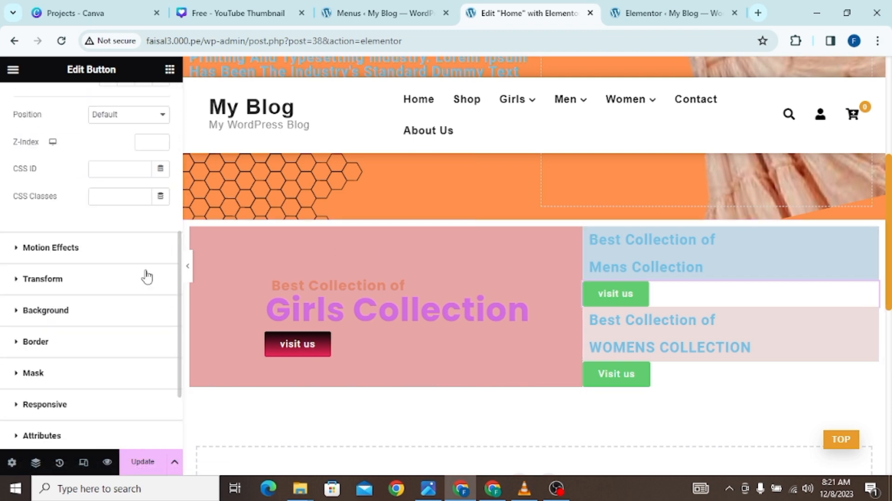
click(161, 115)
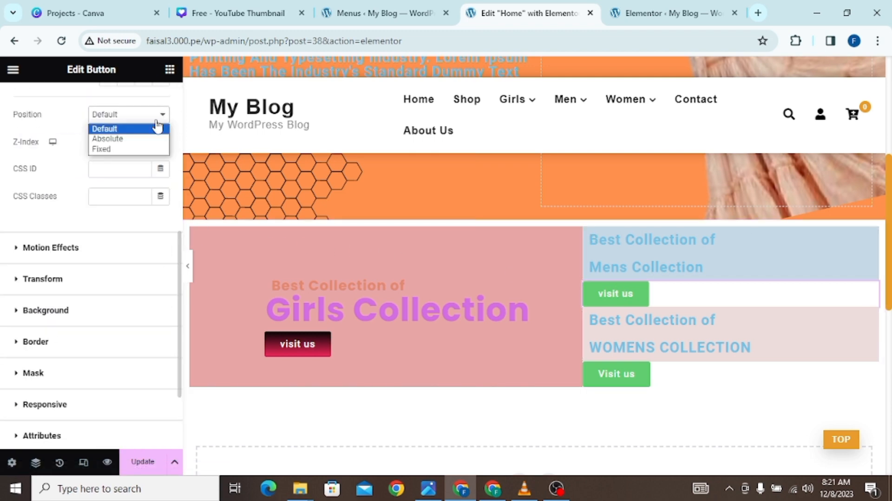
click(147, 139)
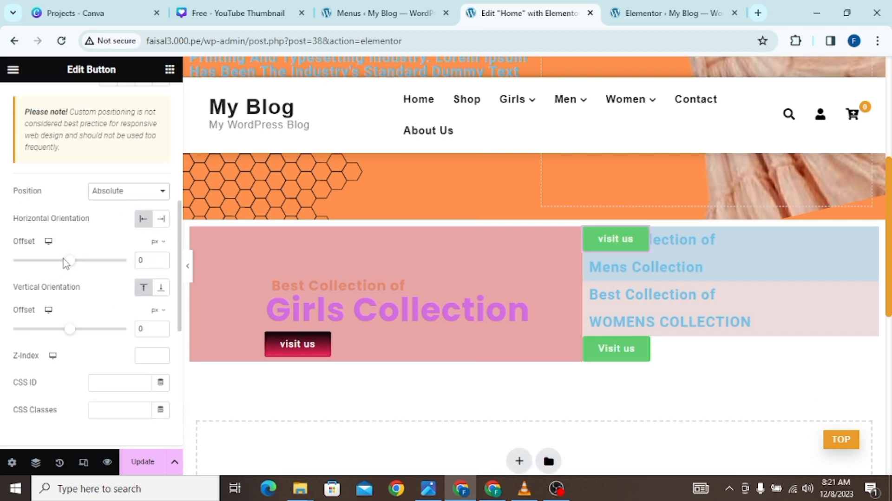
- Offset the mens container's "visit us" button 46 px horizontally and 34 px vertically, previewing the section at full width while adjusting
drag(71, 261, 75, 264)
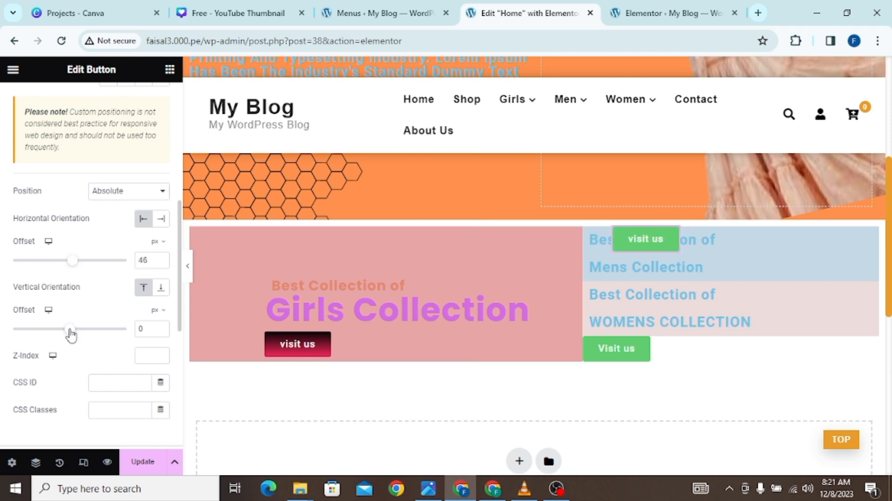
drag(70, 334, 75, 334)
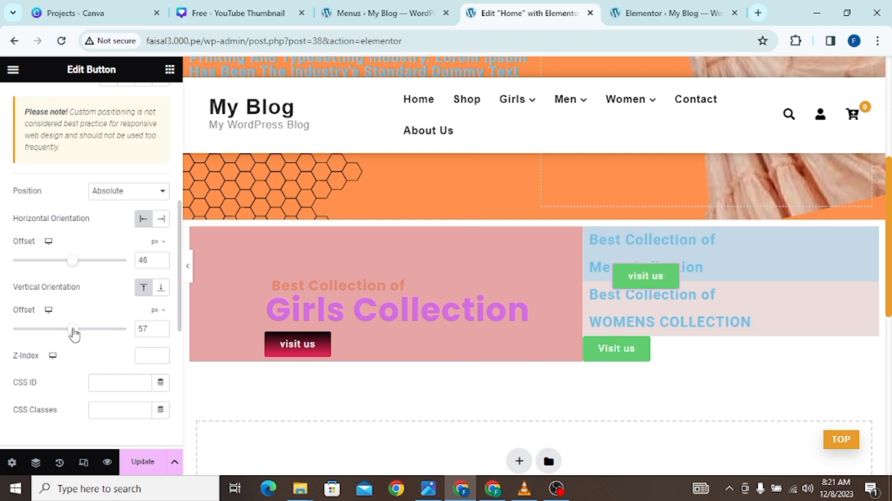
click(188, 266)
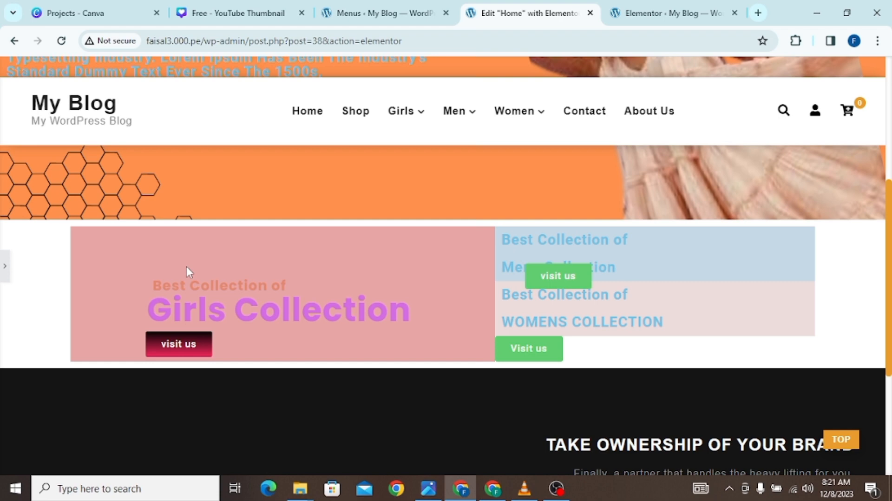
click(4, 268)
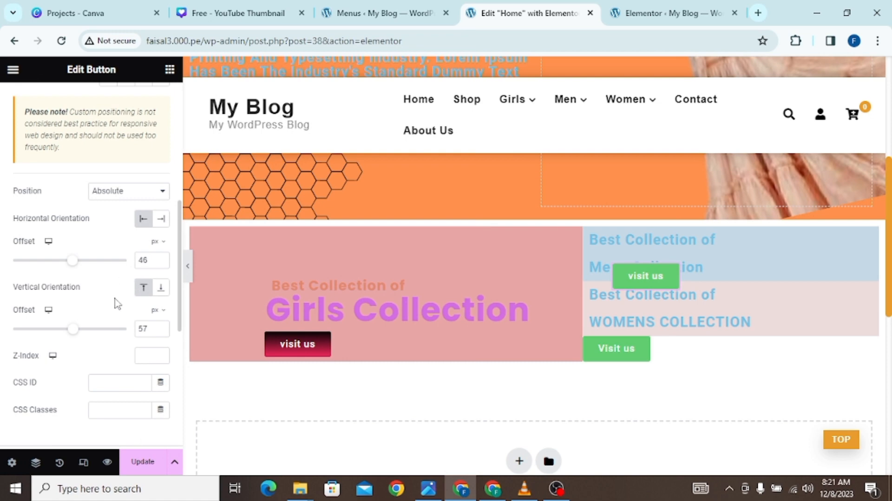
click(69, 329)
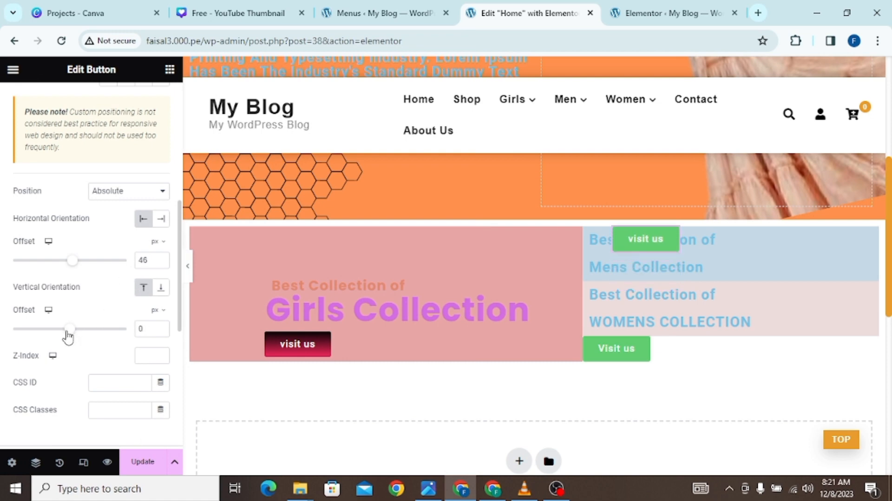
drag(67, 336, 70, 338)
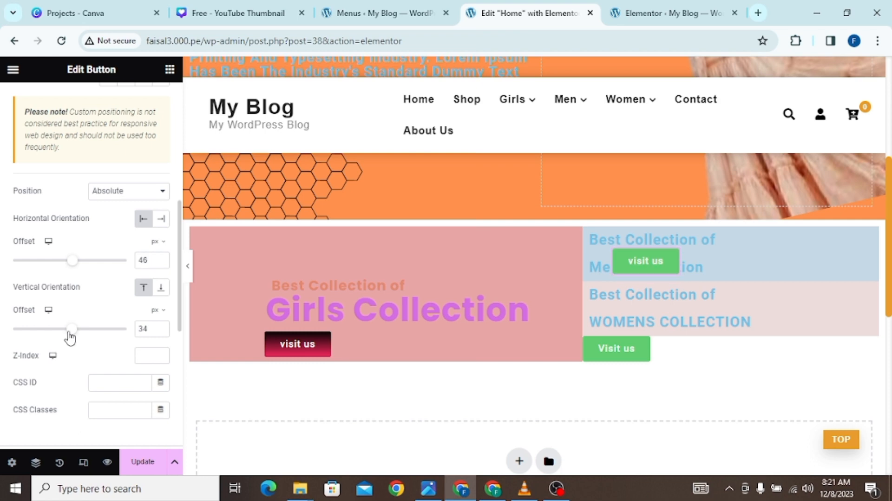
- Look through the style and content settings of the mens "visit us" button, including its text shadow and dynamic text options
scroll(119, 182, up, 6)
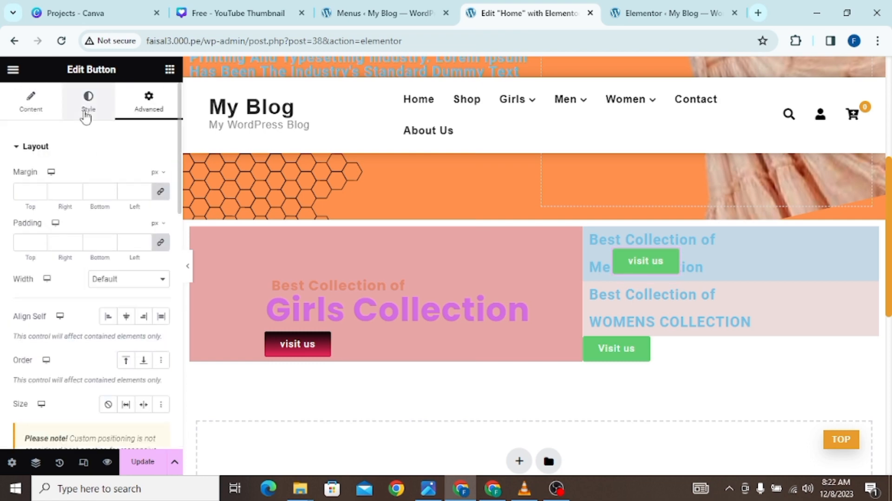
click(86, 114)
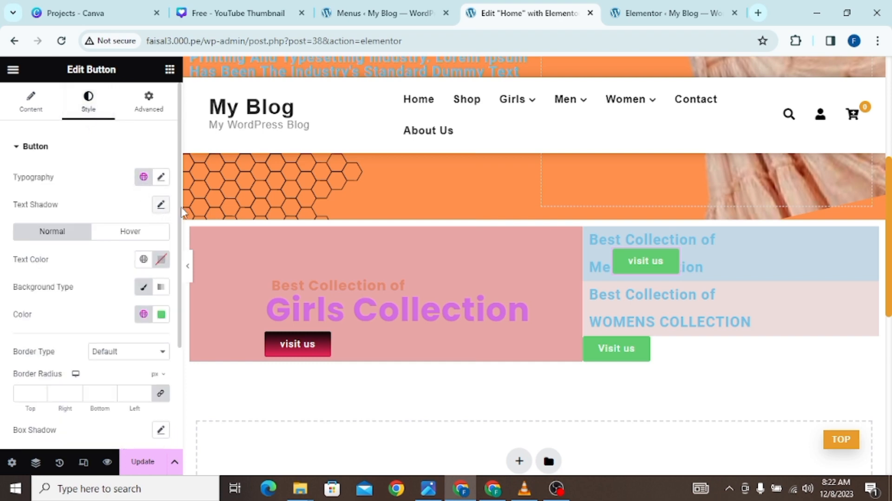
scroll(151, 228, down, 3)
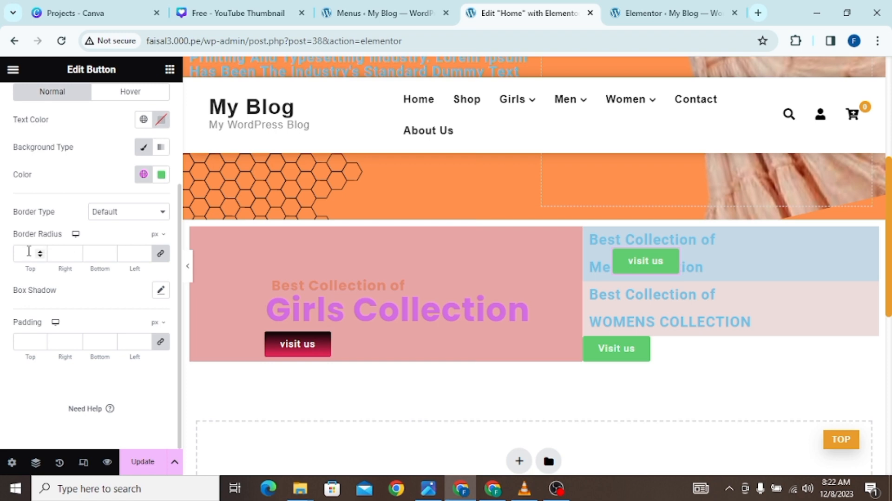
scroll(70, 260, up, 3)
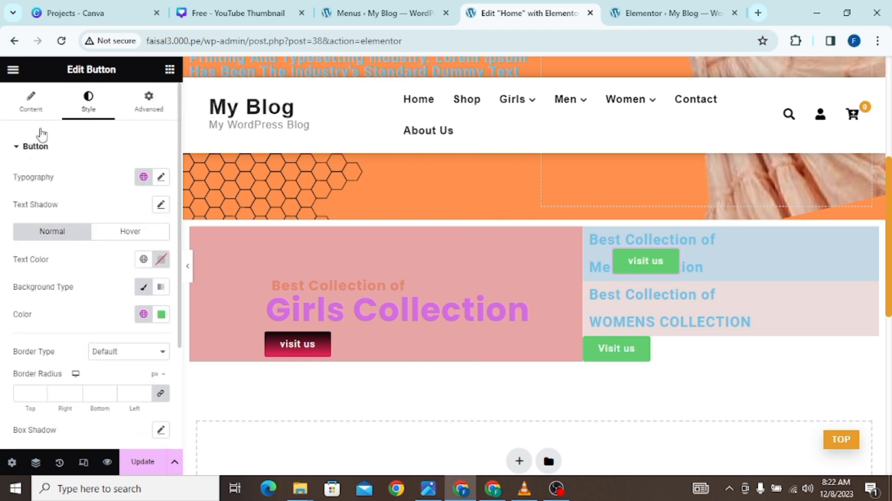
click(28, 105)
scroll(138, 223, down, 2)
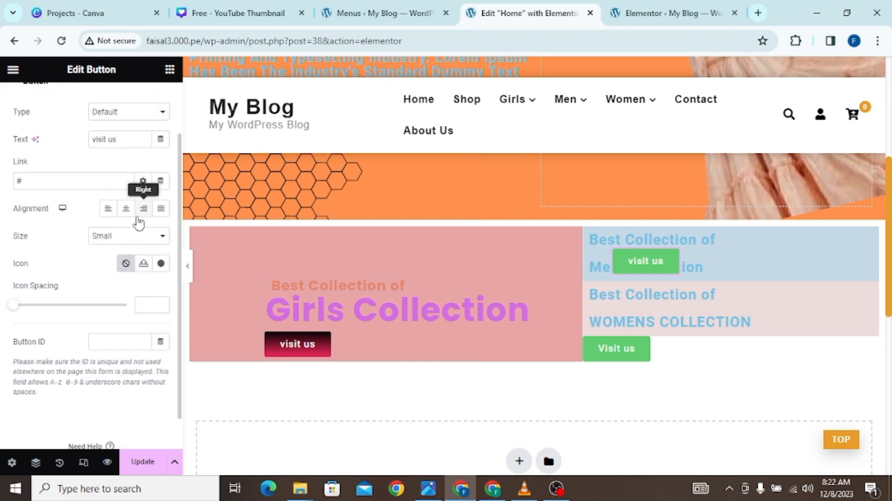
scroll(147, 270, down, 1)
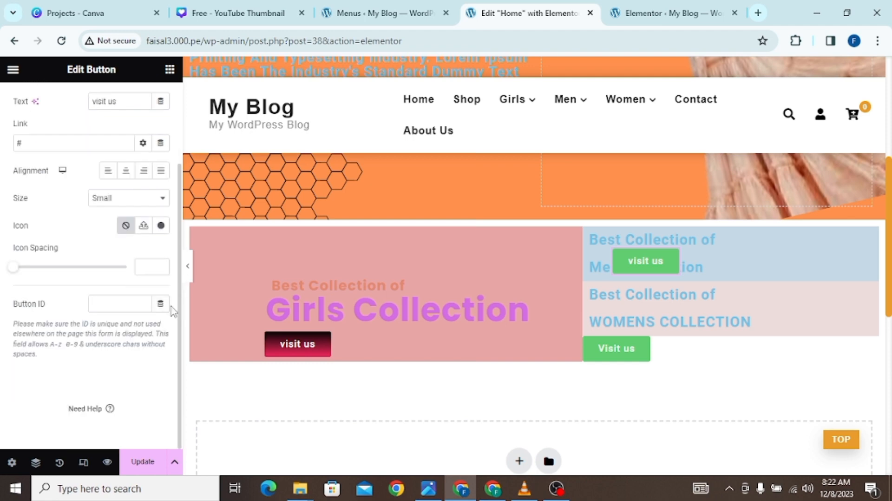
scroll(146, 276, up, 2)
scroll(145, 279, up, 1)
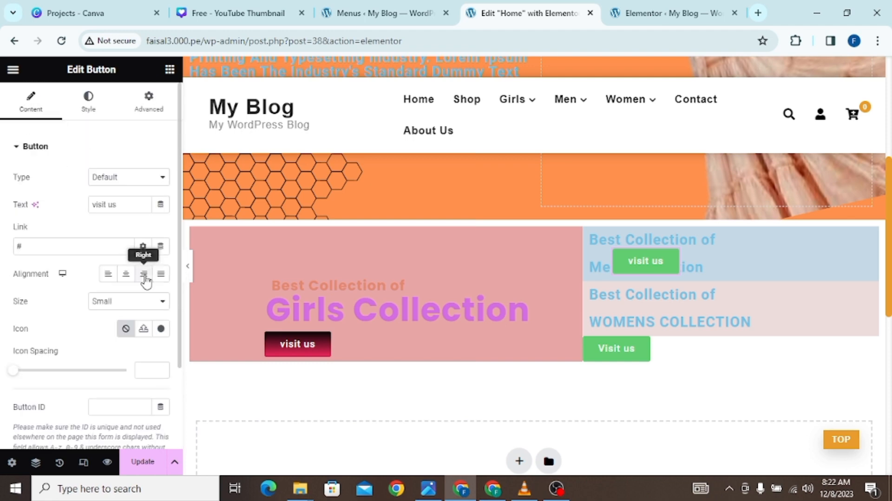
click(89, 110)
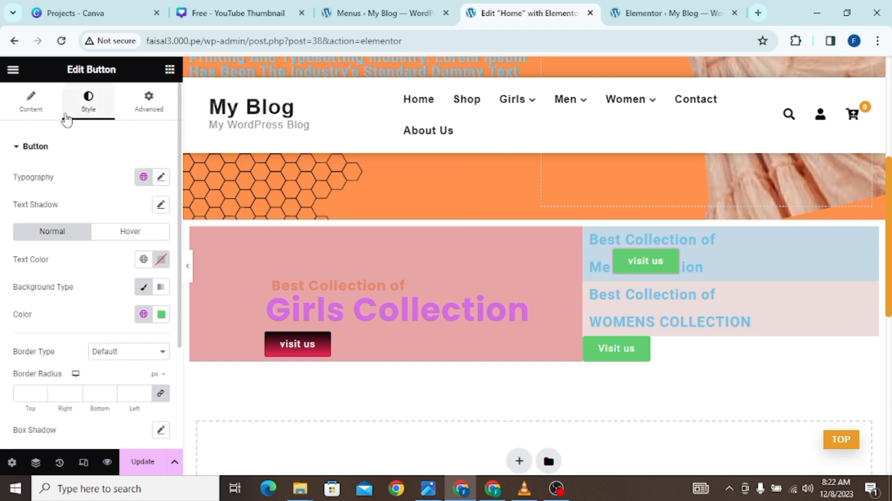
click(161, 206)
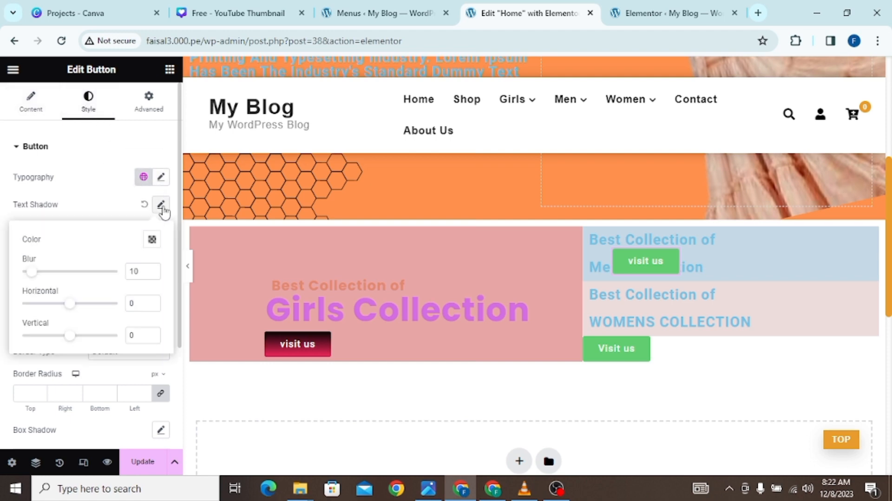
click(102, 191)
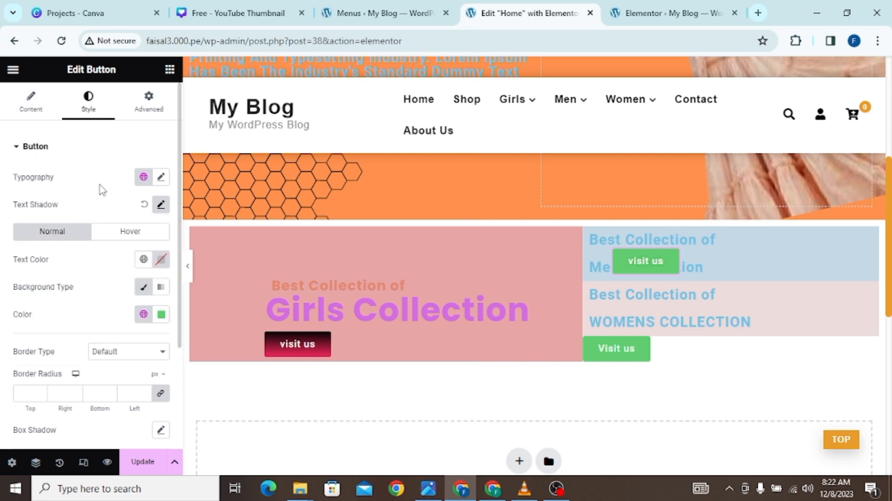
click(30, 103)
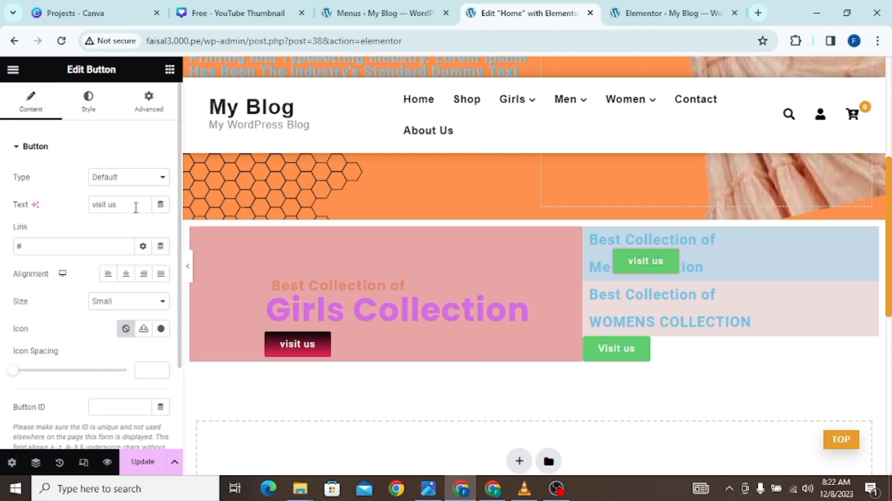
click(161, 209)
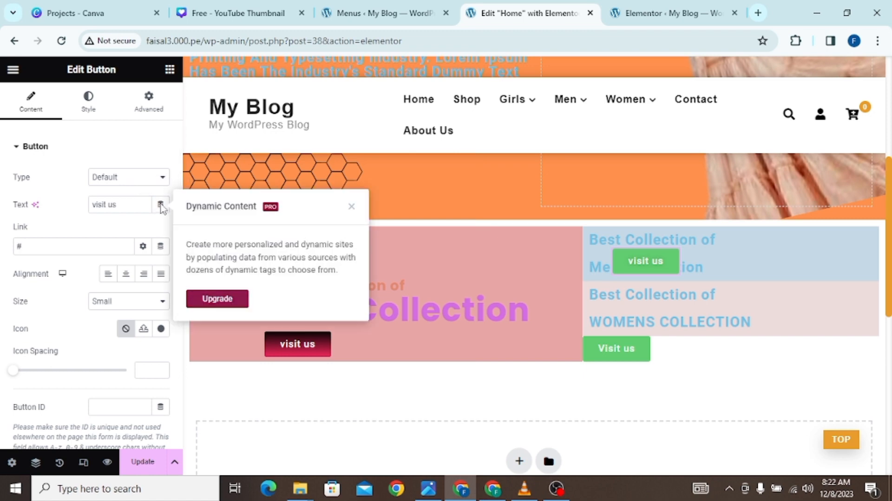
click(107, 222)
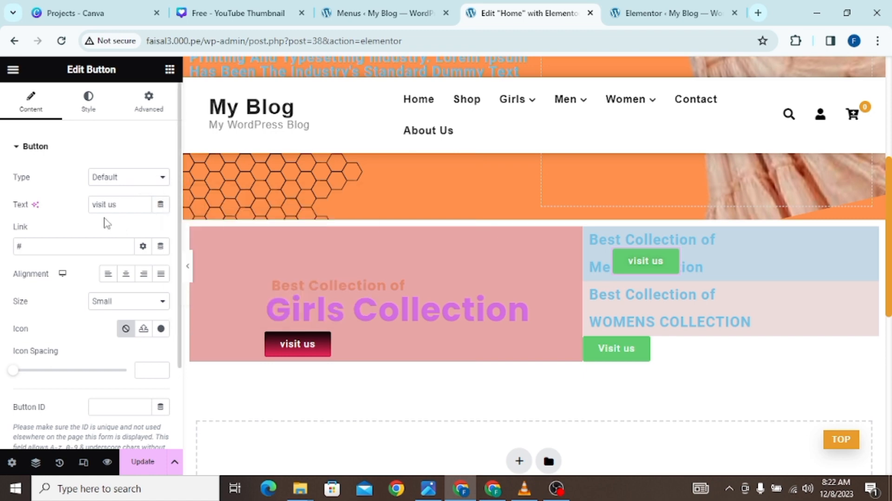
- Set the mens container's "visit us" button size to Extra Small and preview the section at full width
click(164, 301)
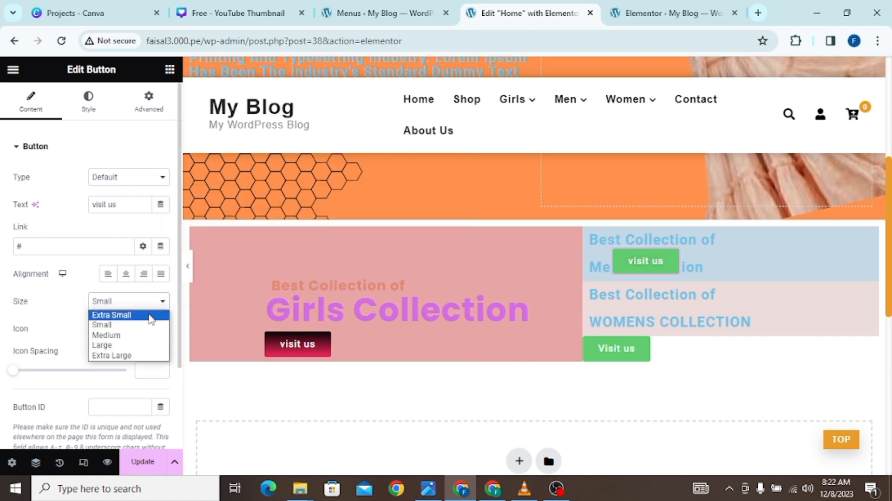
click(149, 315)
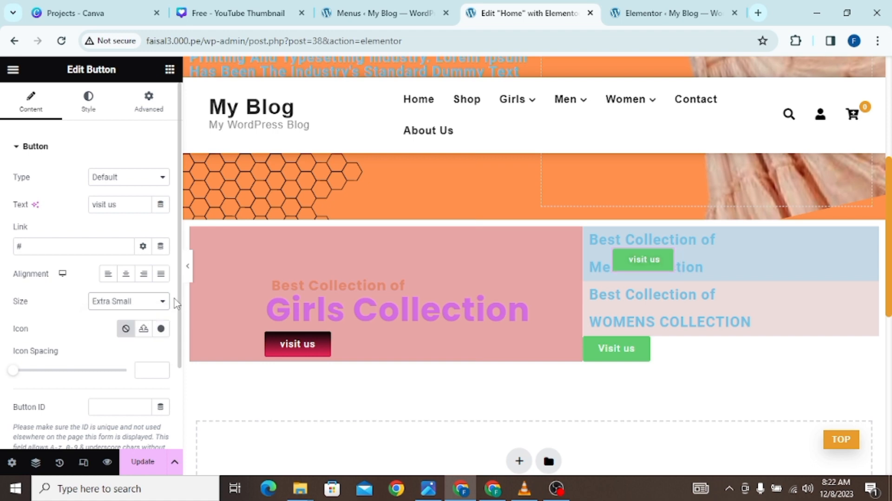
click(188, 269)
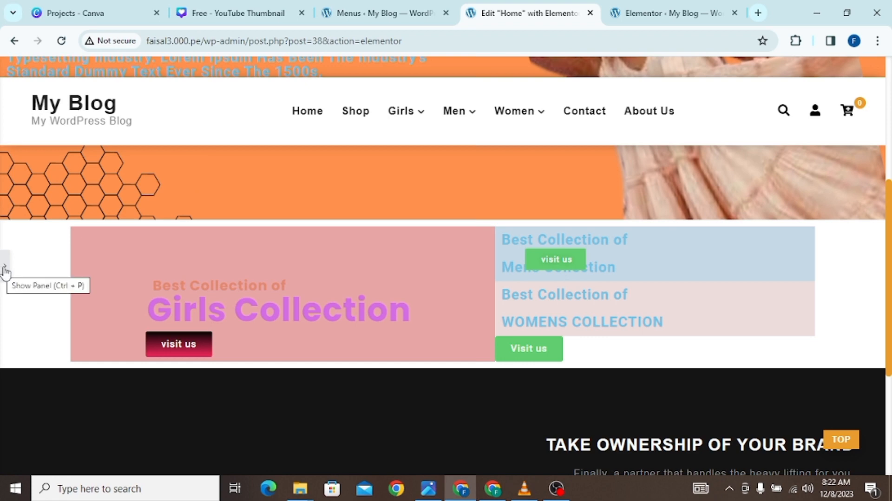
click(5, 269)
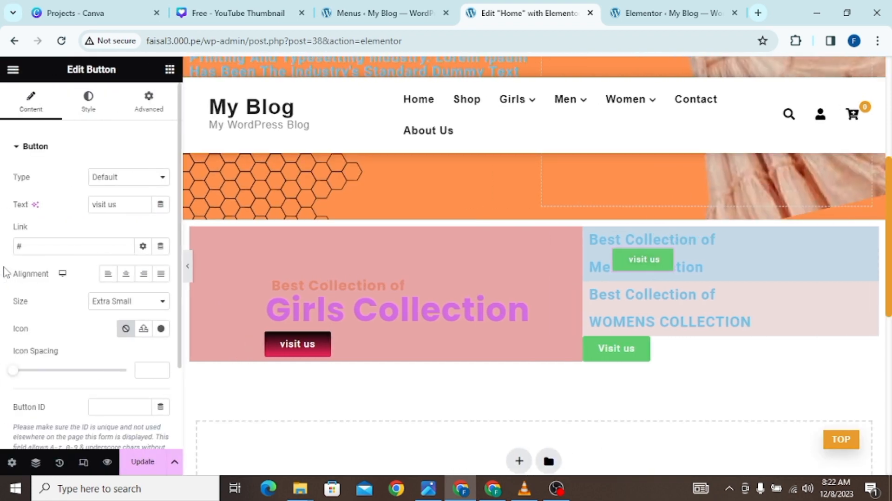
- Set the position of the "Mens Collection" heading to Absolute
click(686, 266)
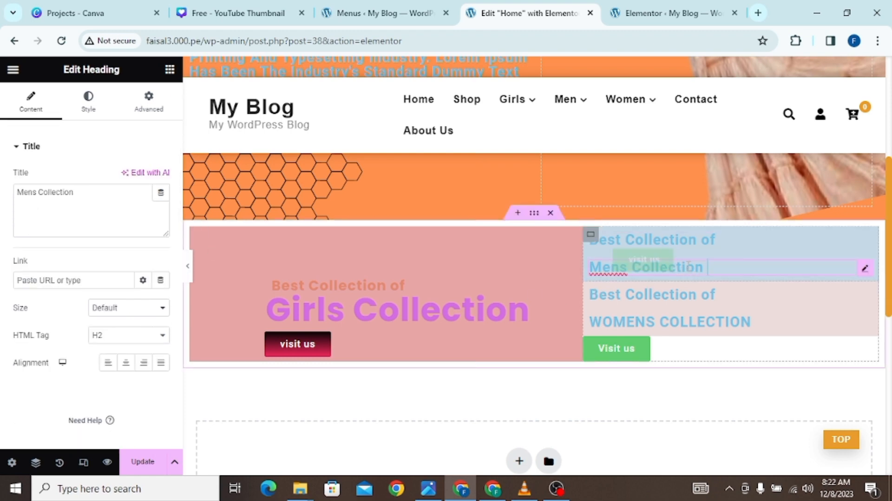
click(149, 108)
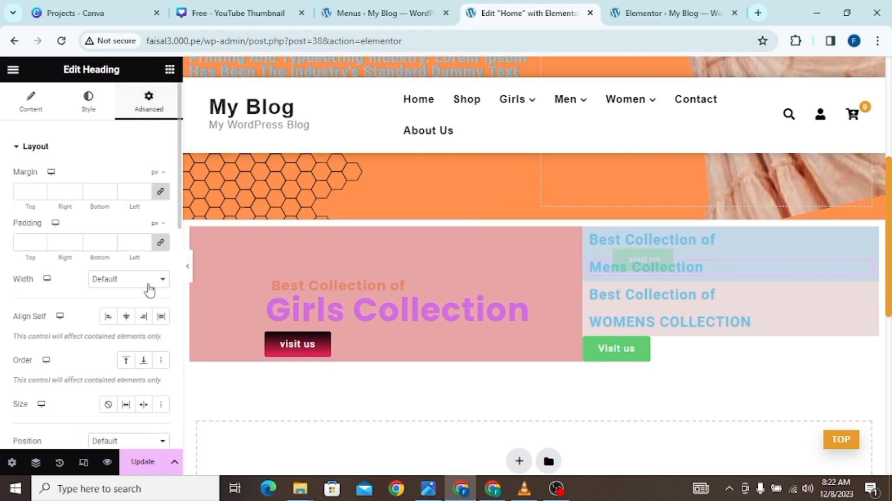
scroll(159, 305, down, 4)
click(165, 255)
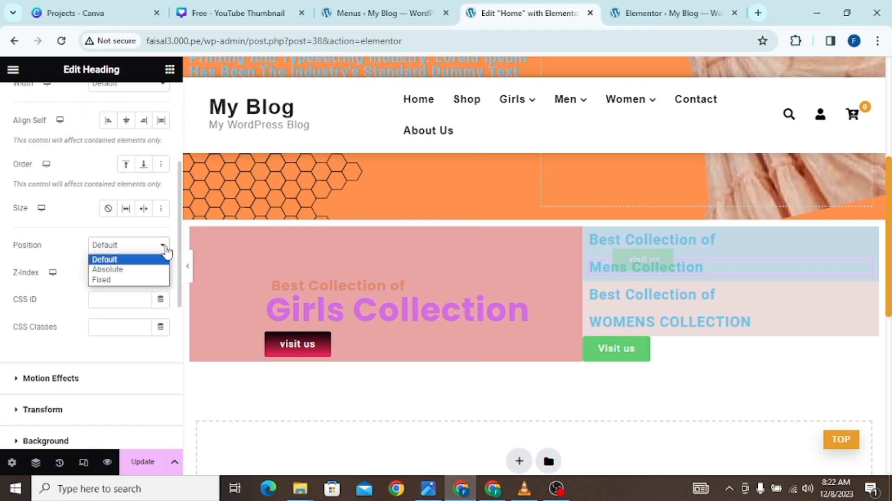
click(146, 270)
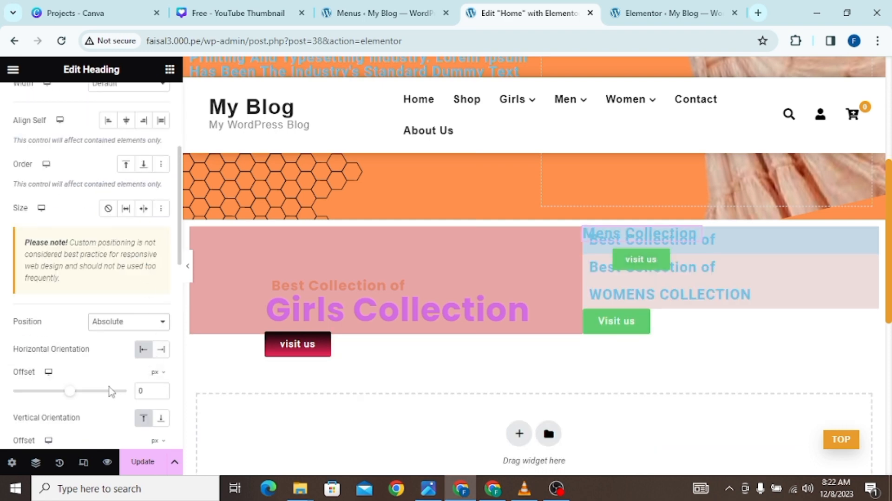
- Offset the "Mens Collection" heading 46 px horizontally and 11 px vertically, and preview the section at full width
scroll(117, 392, down, 1)
drag(75, 330, 77, 331)
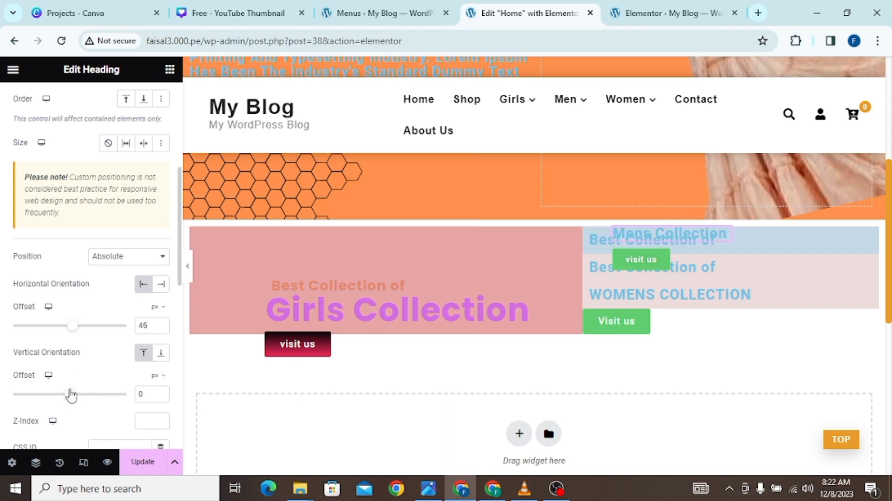
drag(71, 395, 70, 395)
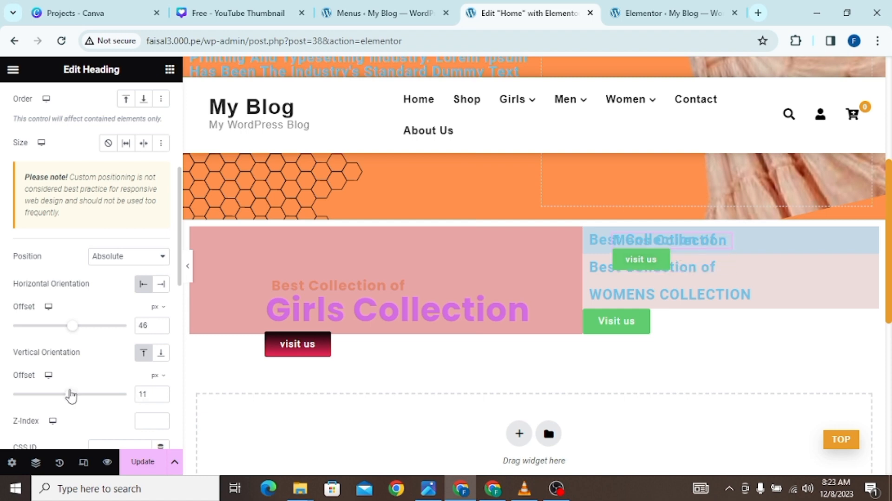
click(189, 267)
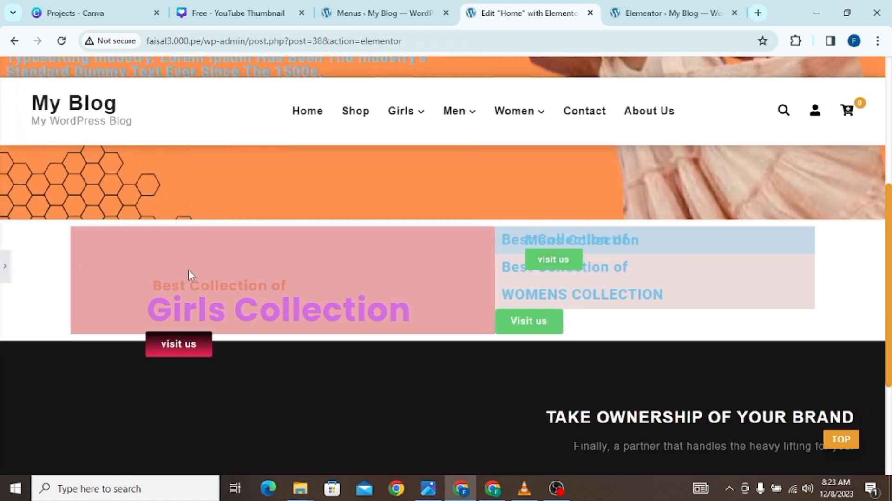
click(5, 267)
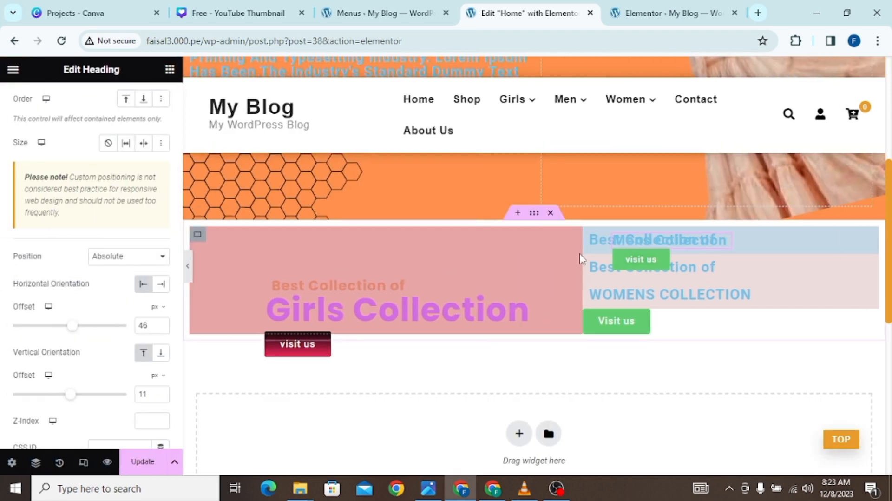
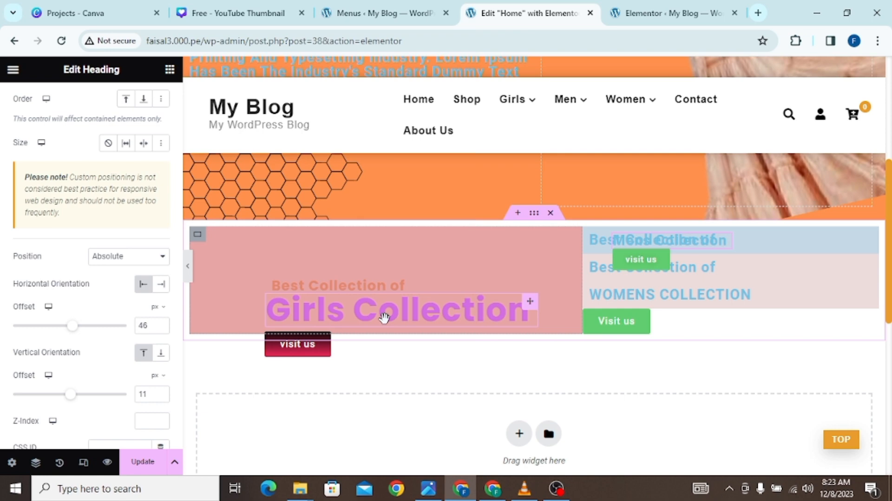
- Set the "Mens Collection" heading's size to Small and its HTML tag to H3, and save the page
scroll(19, 237, up, 5)
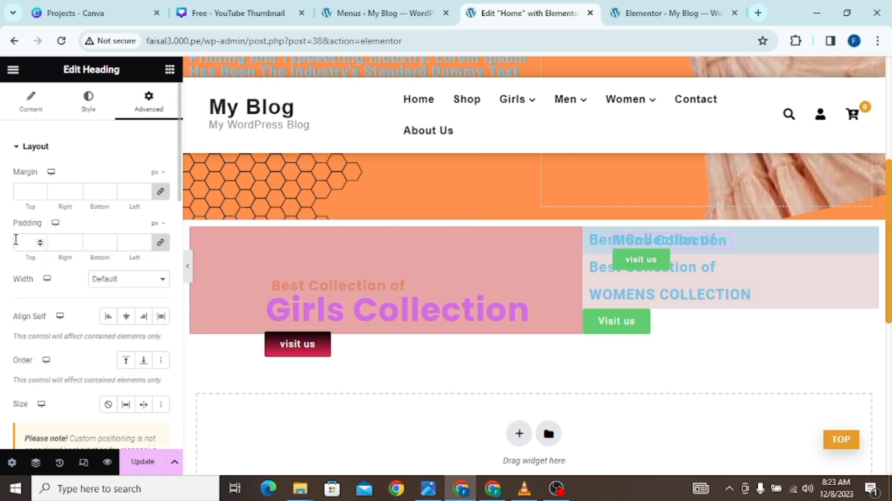
click(73, 104)
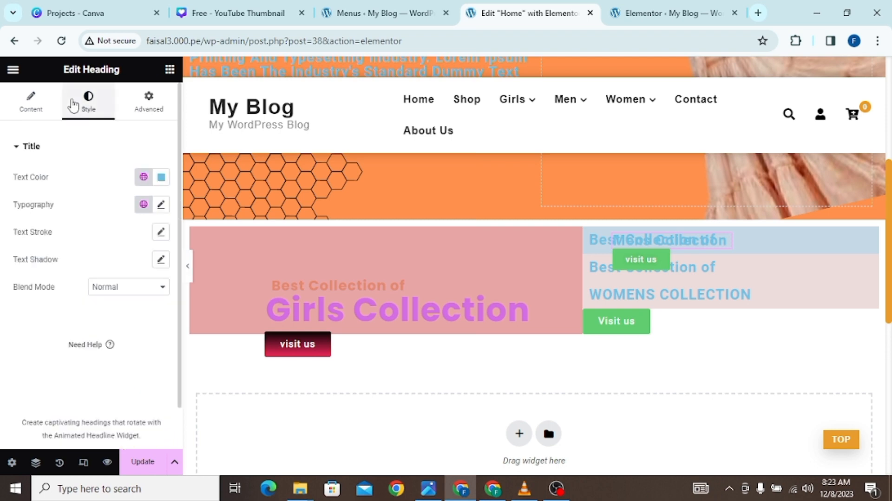
click(17, 116)
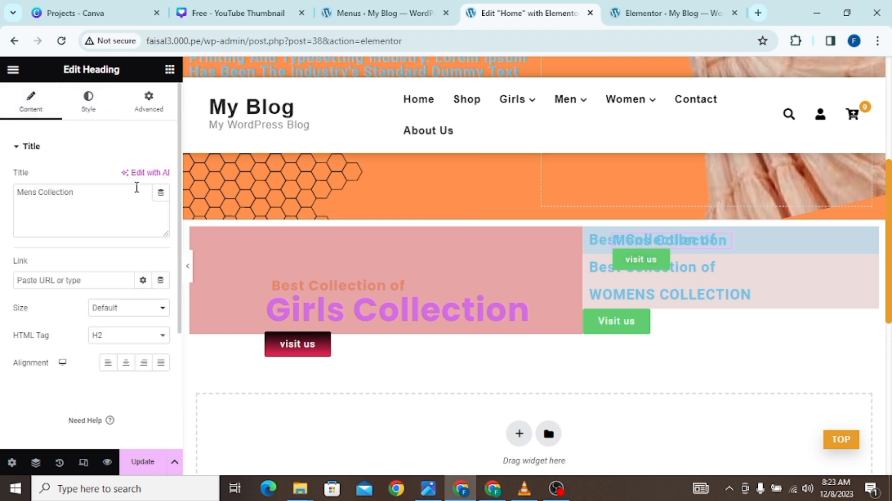
scroll(151, 204, down, 3)
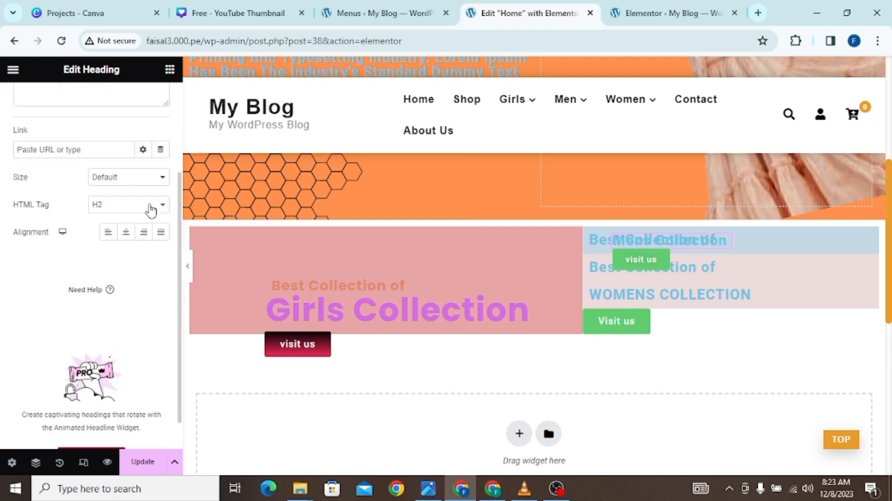
click(168, 186)
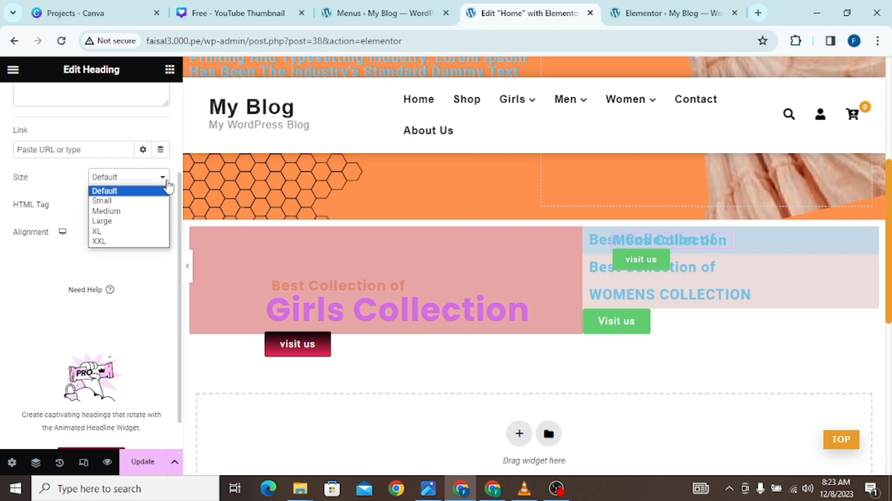
click(137, 201)
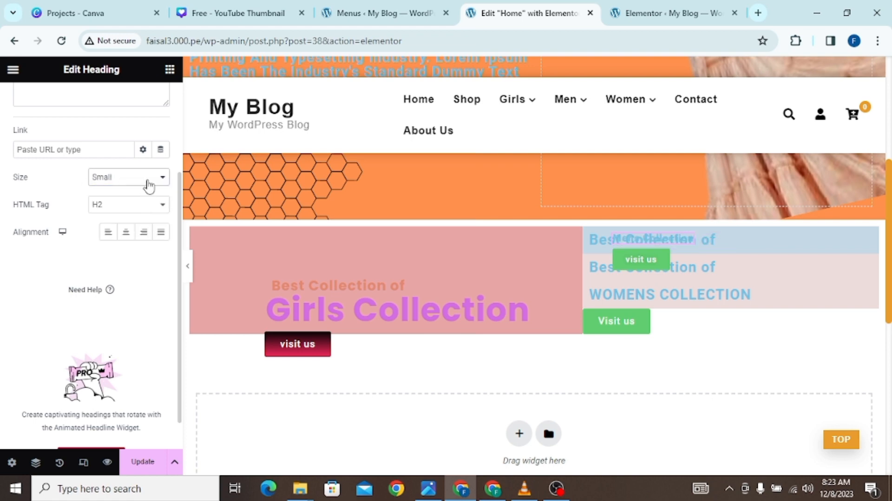
click(162, 206)
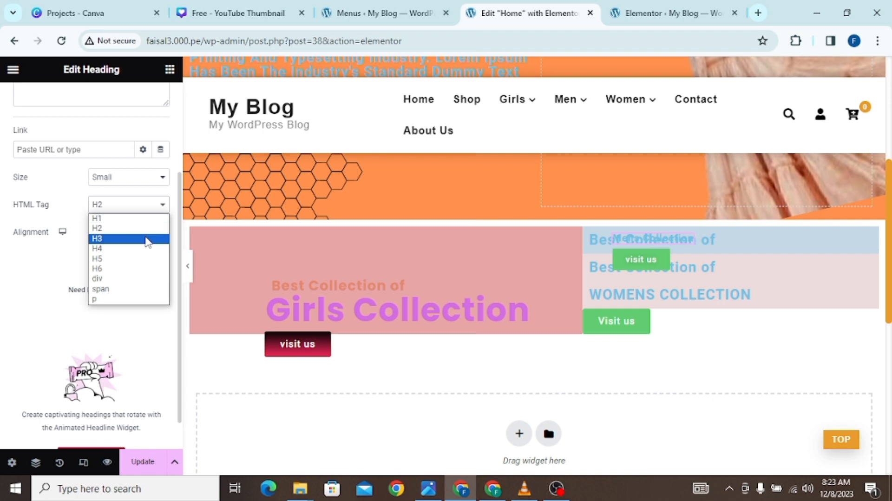
click(146, 238)
scroll(158, 239, down, 1)
scroll(158, 237, up, 4)
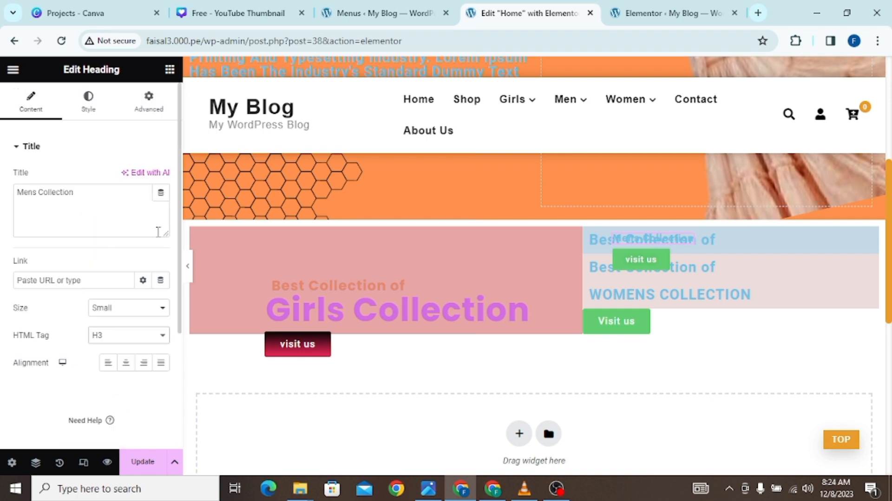
click(143, 462)
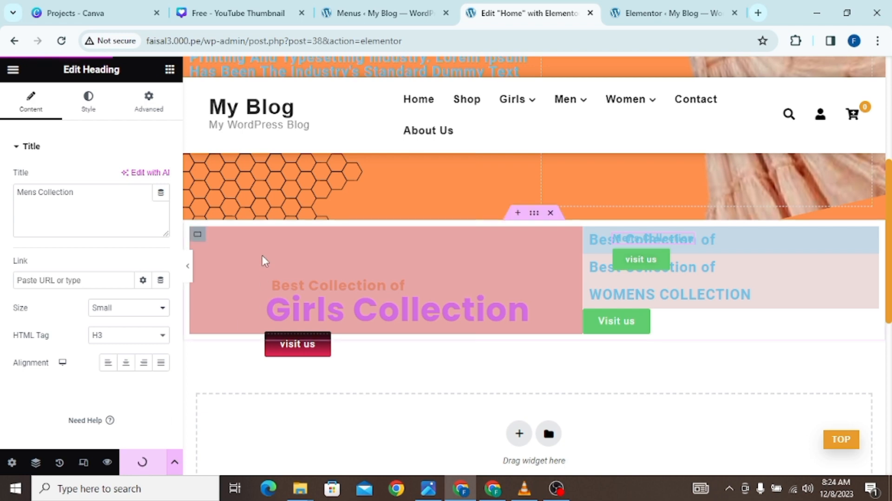
- Set the girls container's width to 76% and its minimum height to 319 px
click(197, 234)
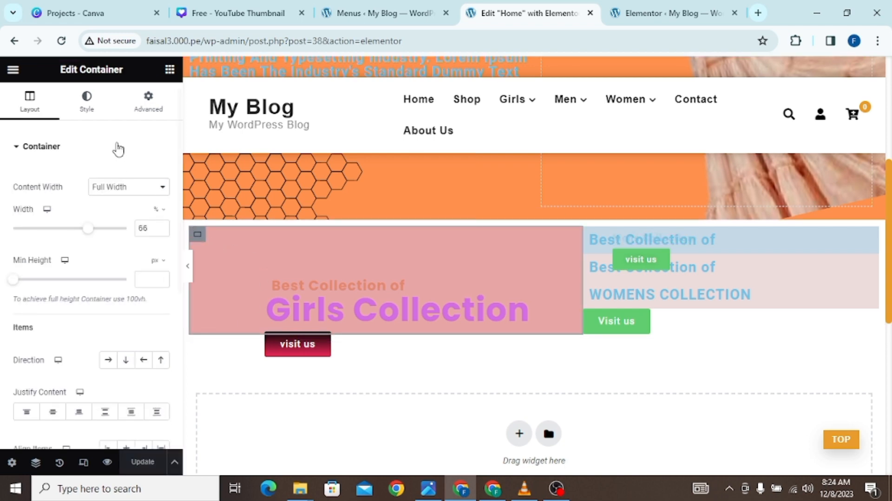
click(161, 225)
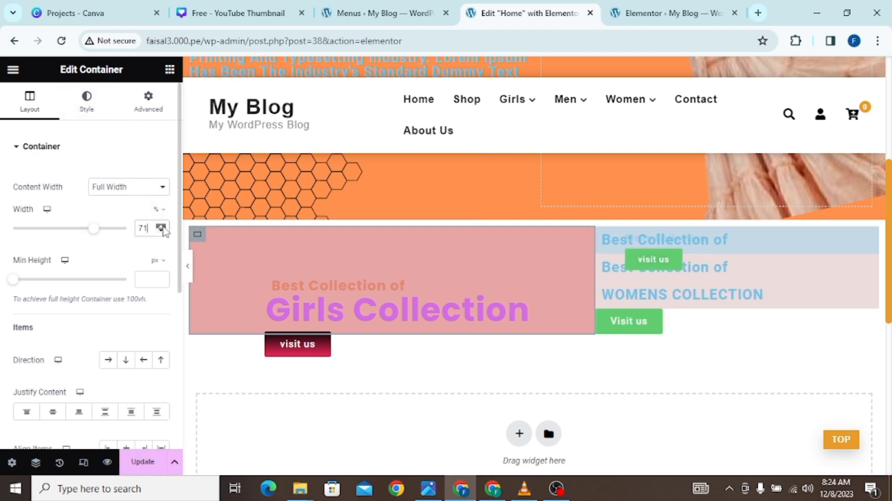
click(161, 277)
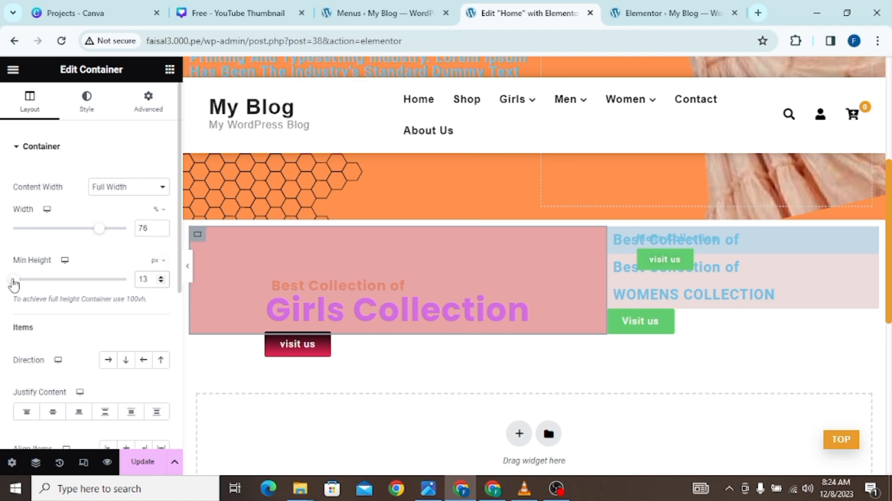
drag(13, 281, 37, 284)
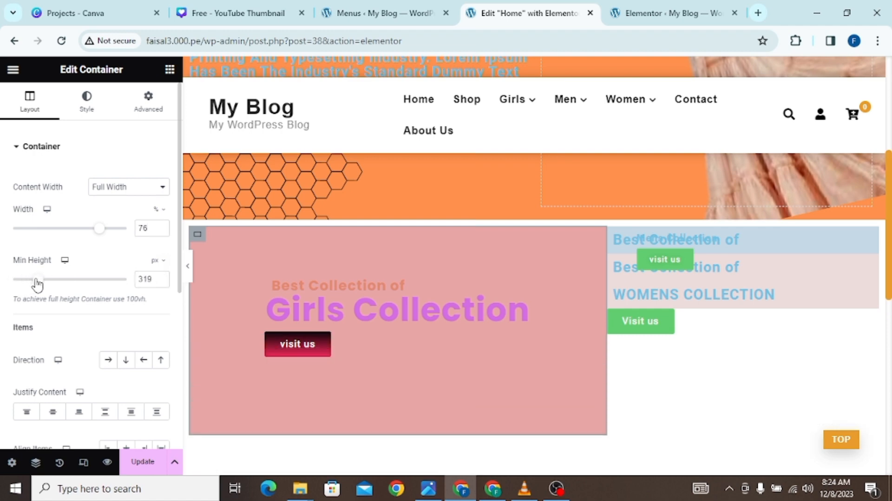
click(639, 233)
click(810, 241)
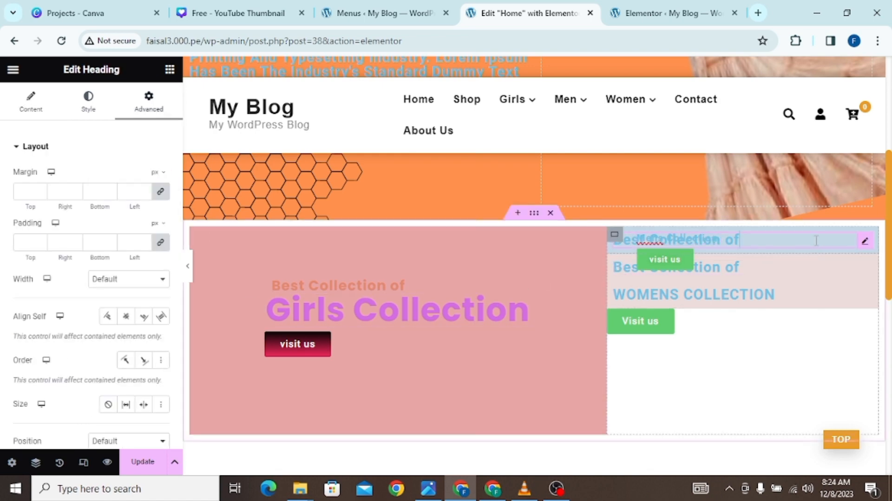
click(84, 111)
click(34, 104)
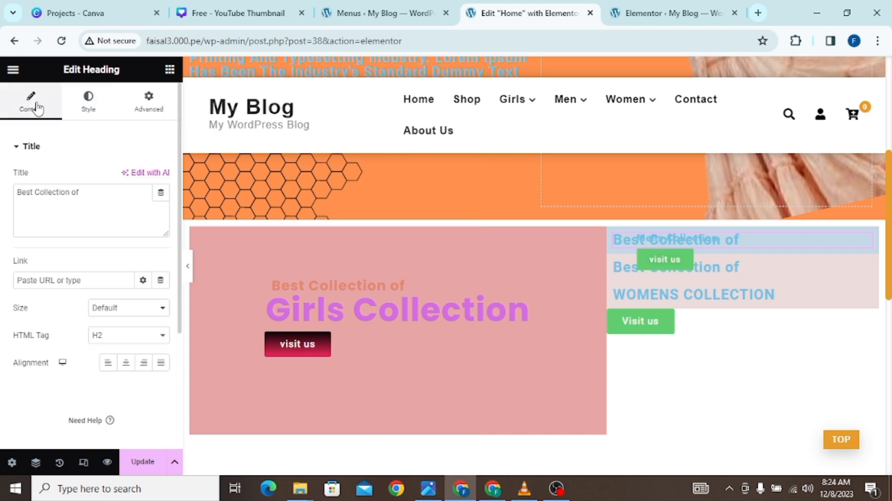
click(150, 110)
scroll(55, 162, down, 5)
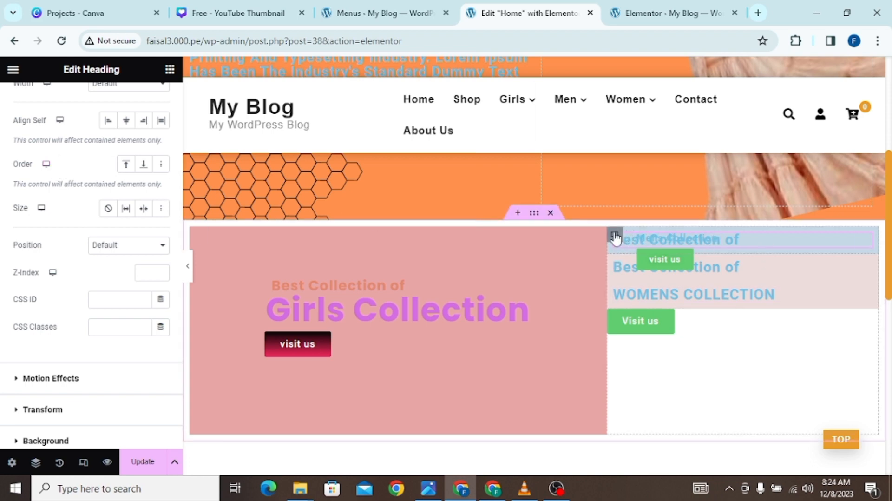
- Set the mens container's minimum height to 157 px and preview the section at full width
click(615, 236)
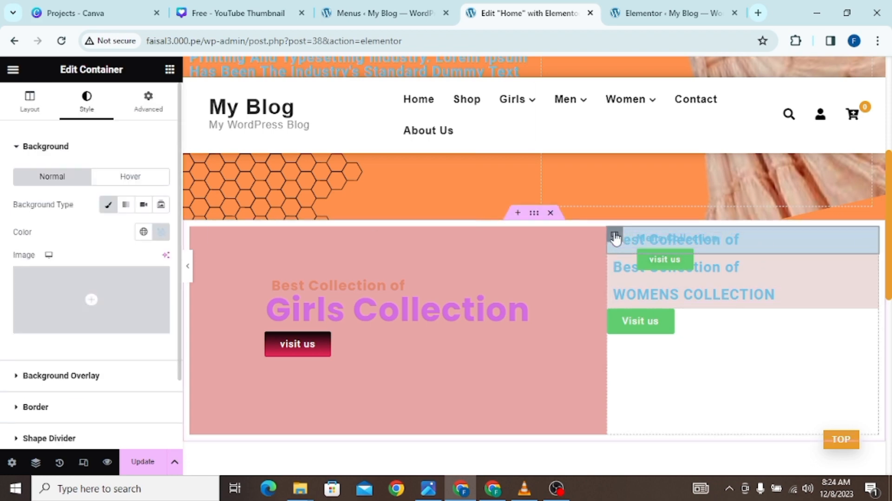
click(40, 113)
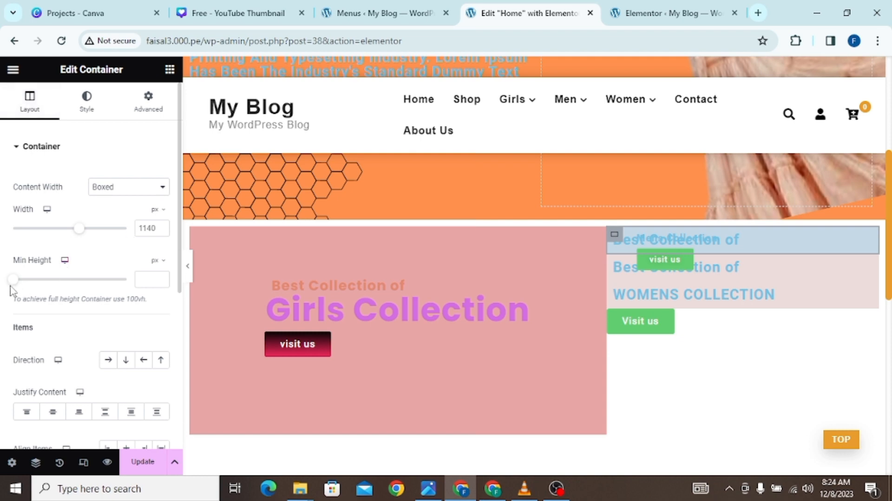
mouse_move(15, 287)
mouse_down()
mouse_move(37, 285)
mouse_move(23, 288)
mouse_up()
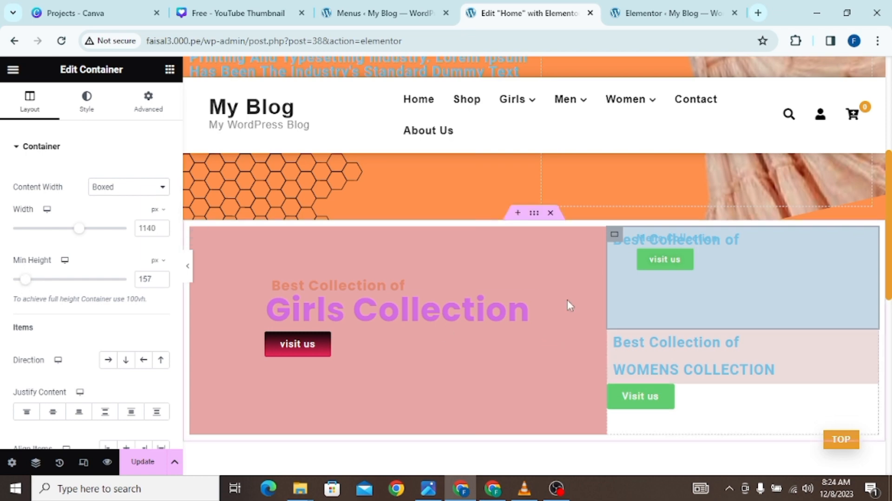
click(188, 269)
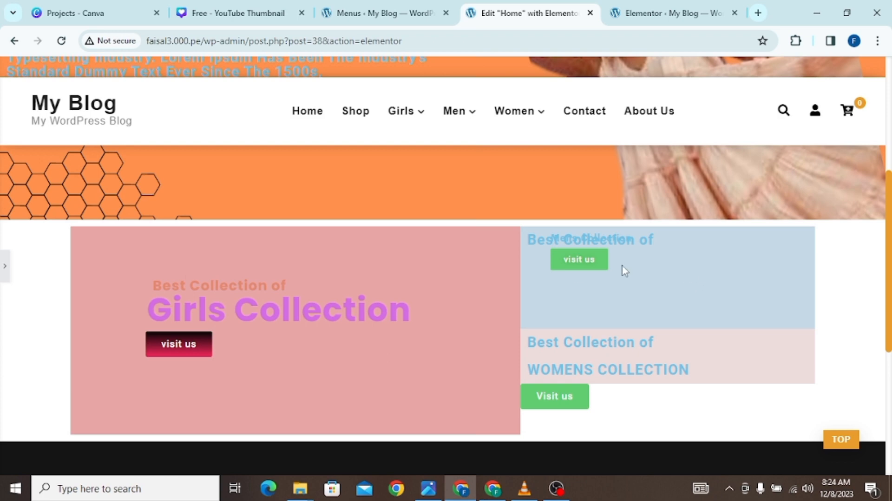
click(4, 271)
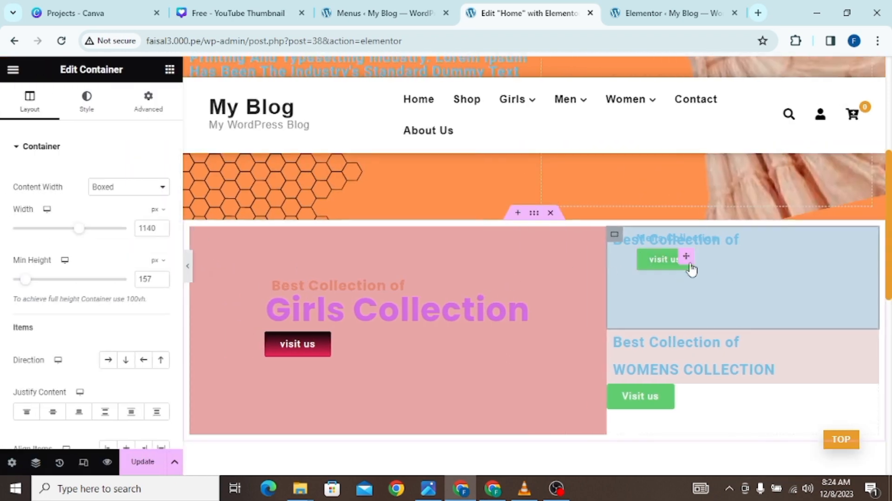
- Set the vertical offset of the mens container's "visit us" button to 103 px
click(664, 260)
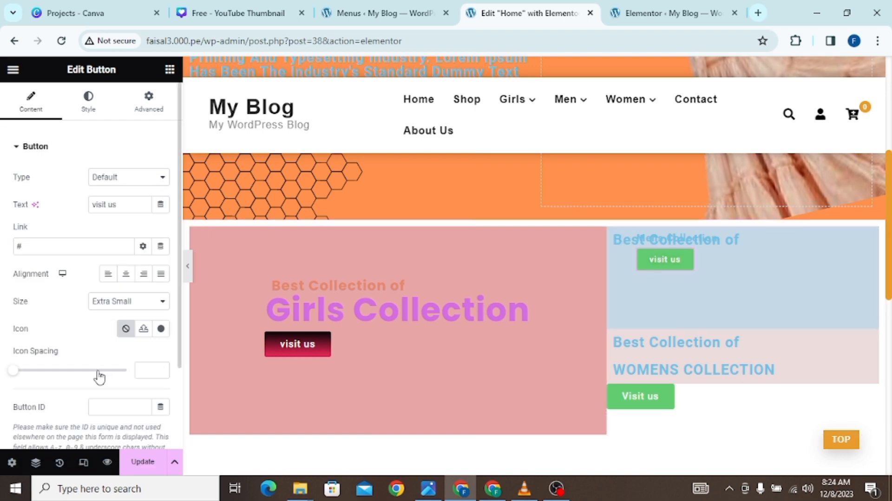
scroll(99, 370, down, 2)
scroll(112, 313, up, 2)
click(148, 100)
scroll(143, 229, down, 5)
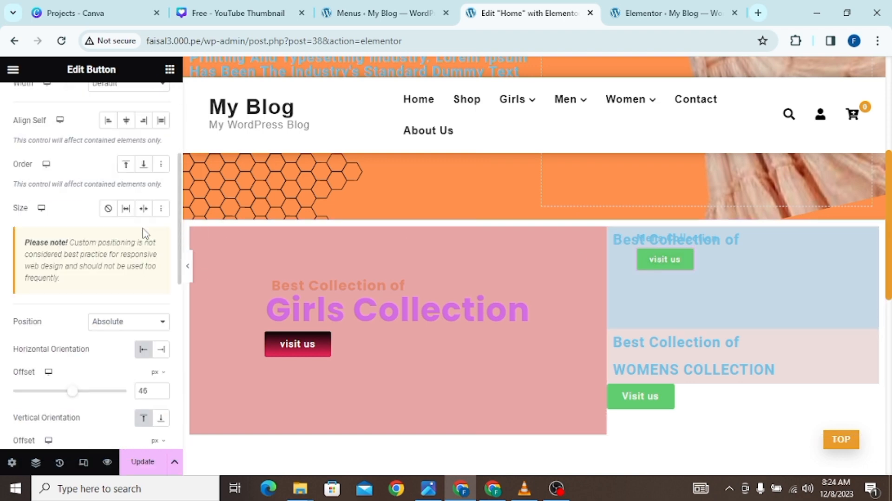
scroll(143, 229, down, 4)
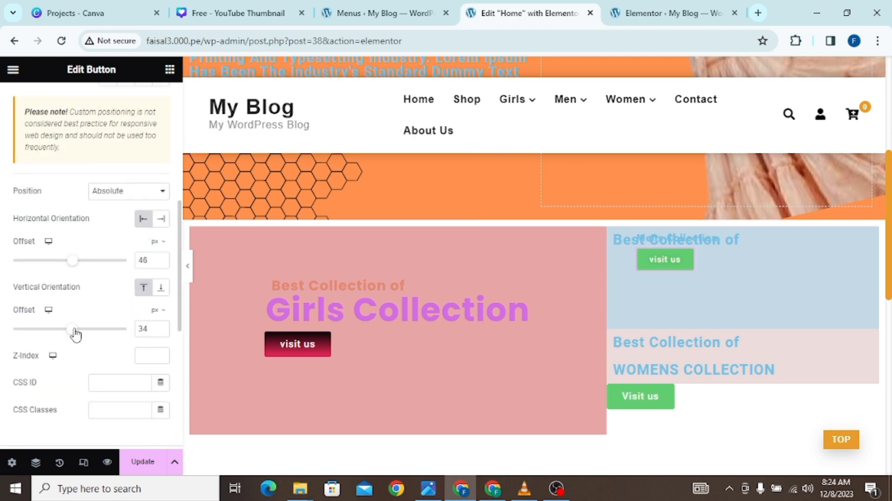
drag(73, 328, 78, 330)
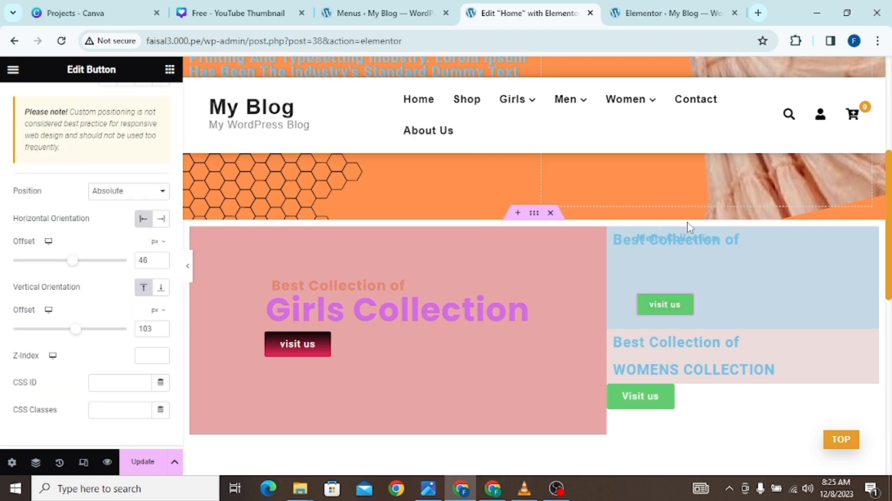
- Set the "Mens Collection" heading's vertical offset to 68 px
click(682, 238)
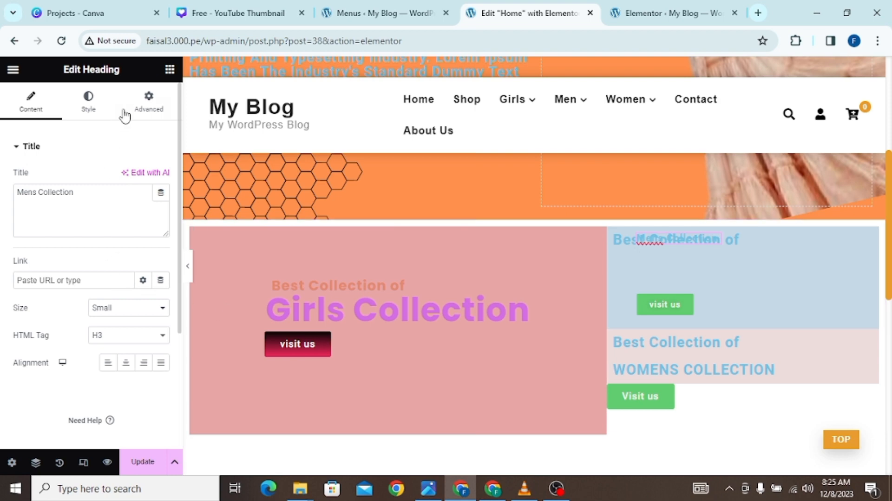
click(146, 106)
scroll(133, 274, down, 5)
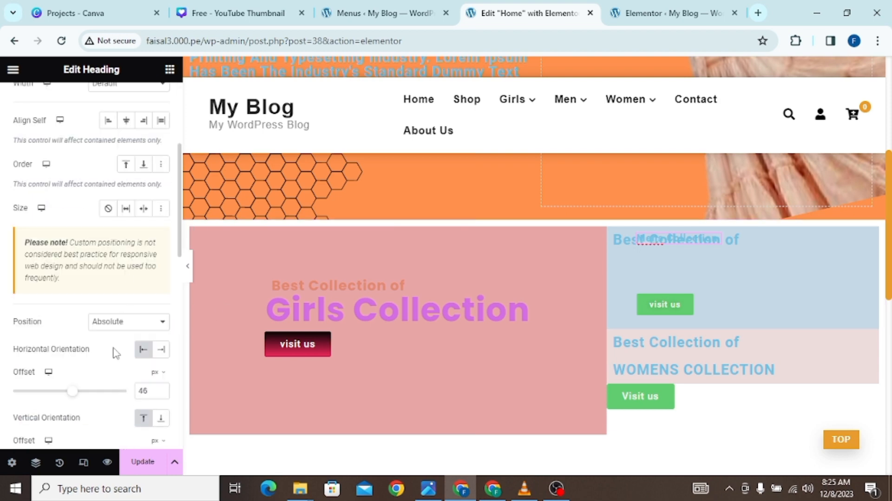
scroll(112, 353, down, 3)
drag(71, 329, 74, 333)
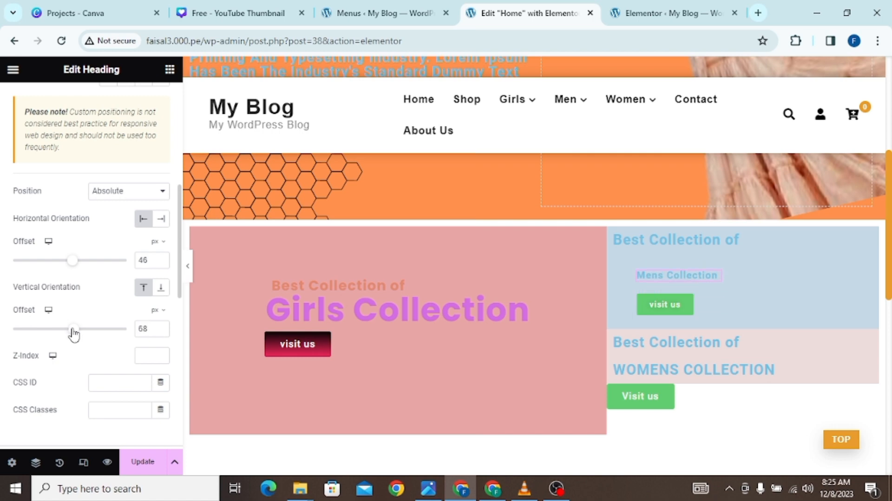
- Position the mens container's "Best Collection of" heading absolutely, with horizontal and vertical offsets of 34 px
click(680, 245)
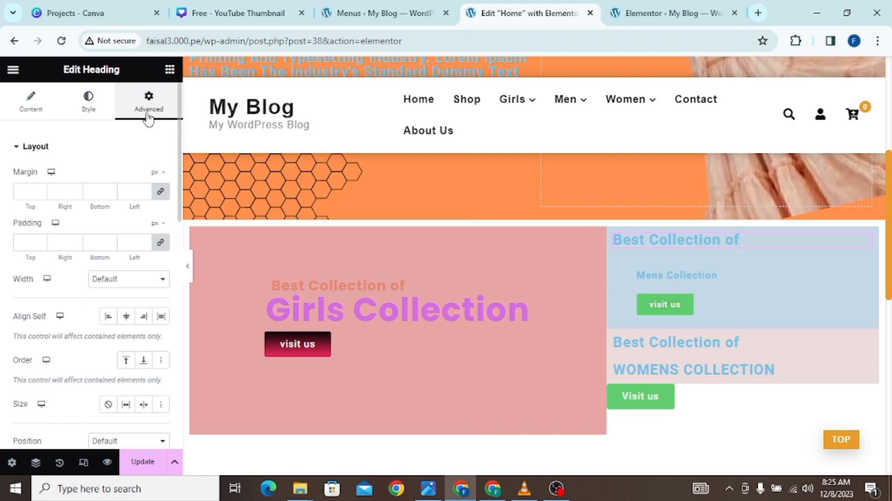
scroll(153, 118, down, 7)
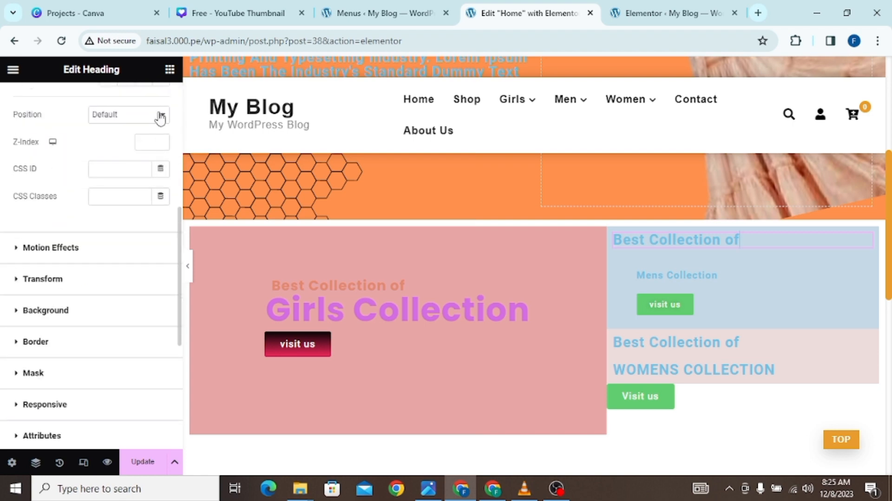
click(161, 116)
click(153, 138)
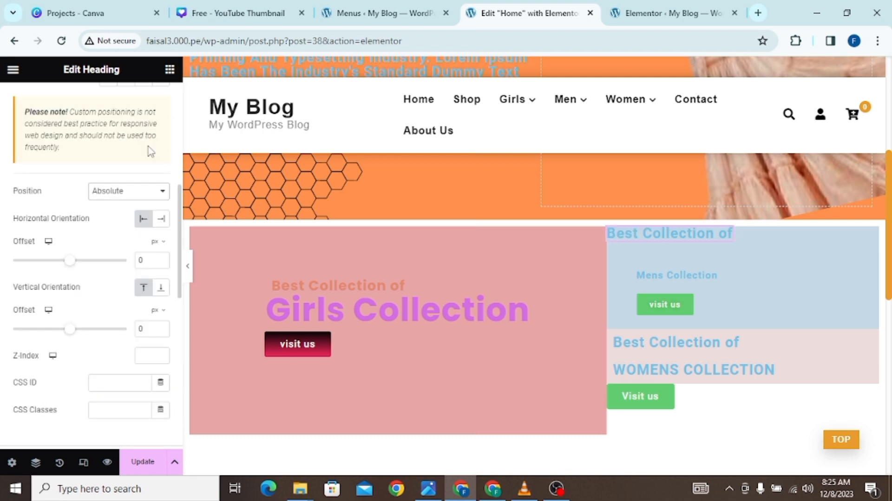
scroll(131, 259, down, 3)
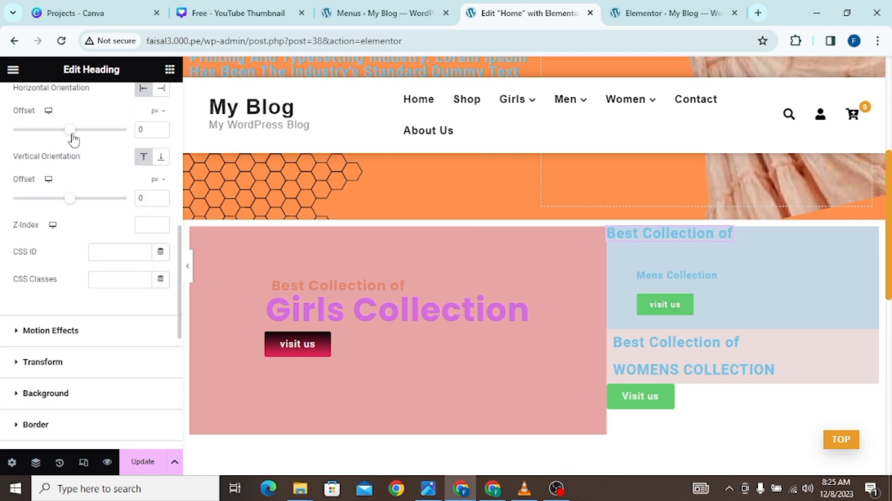
drag(73, 134, 71, 135)
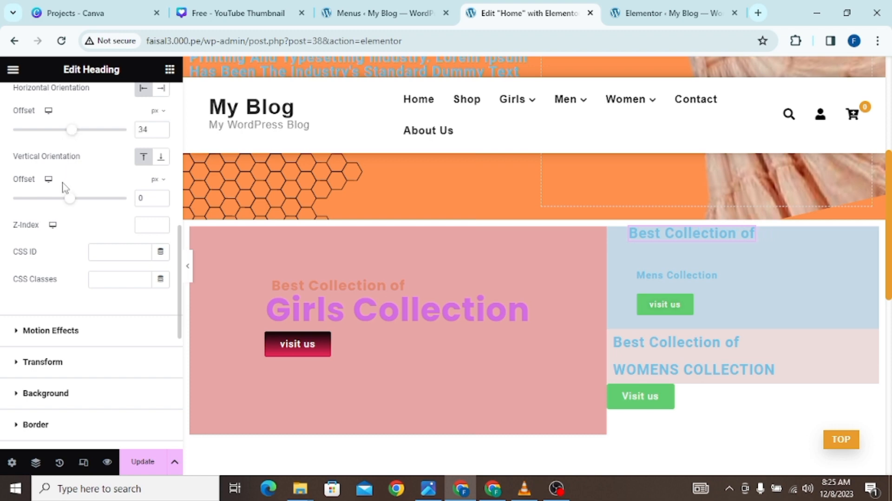
drag(69, 200, 71, 201)
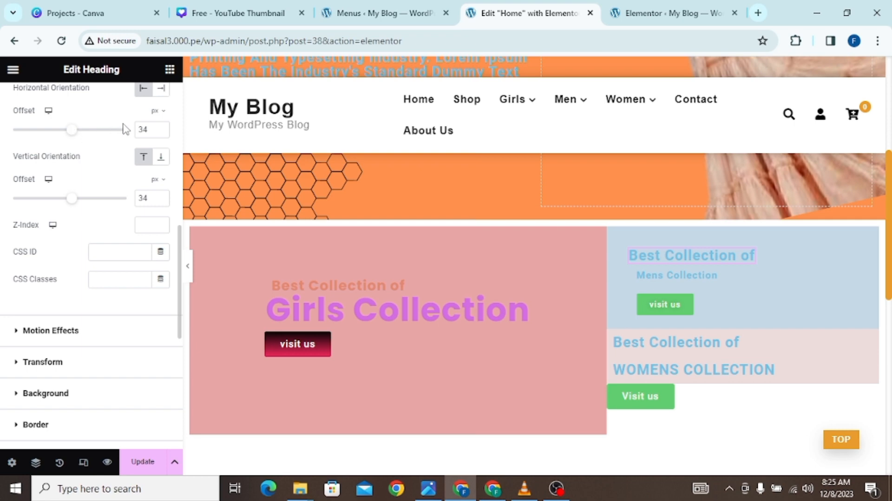
- Increase the mens "Best Collection of" heading's horizontal offset to 45 px and preview the section at full width
click(161, 128)
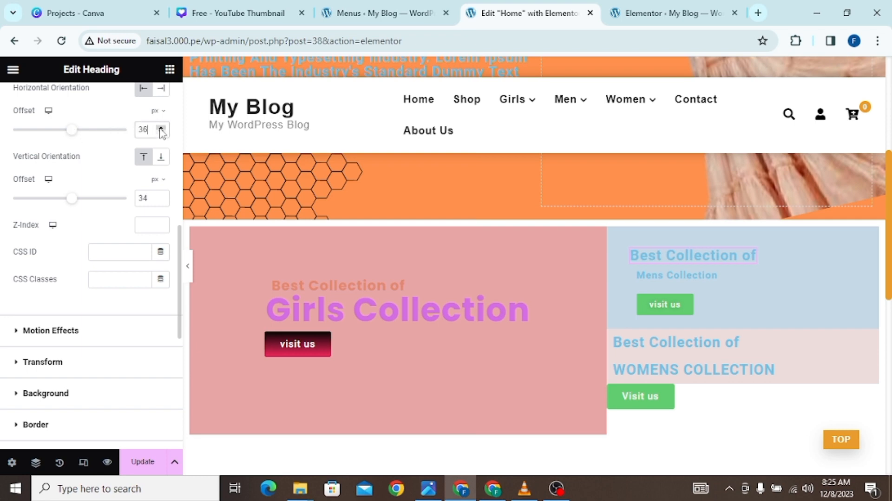
click(161, 128)
click(161, 129)
click(162, 128)
click(161, 129)
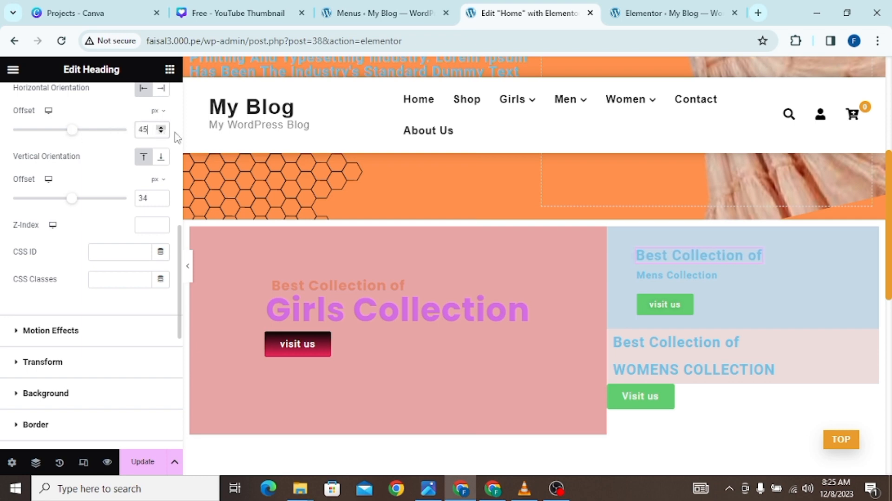
click(189, 266)
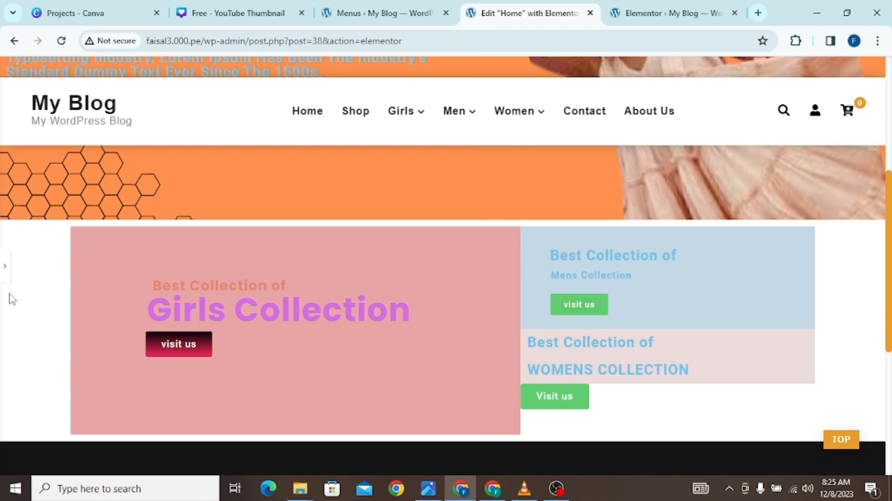
click(6, 274)
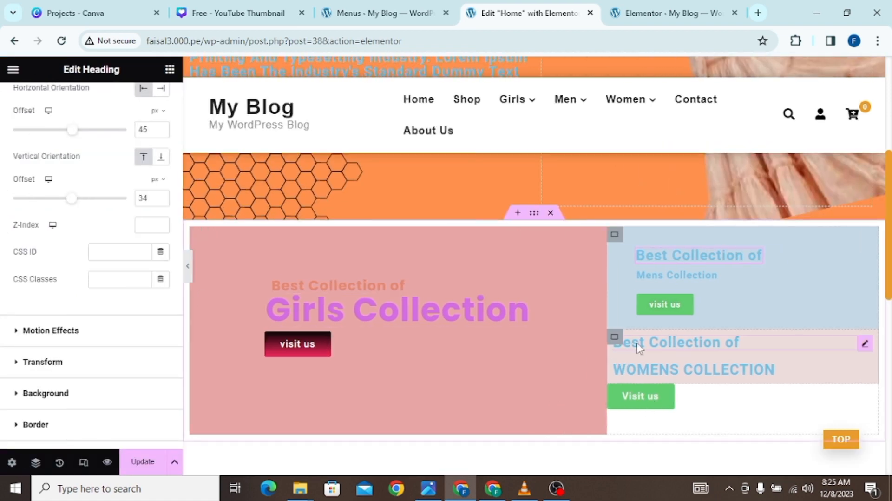
- Set the womens container's minimum height to 141 px and preview the section at full width
click(615, 339)
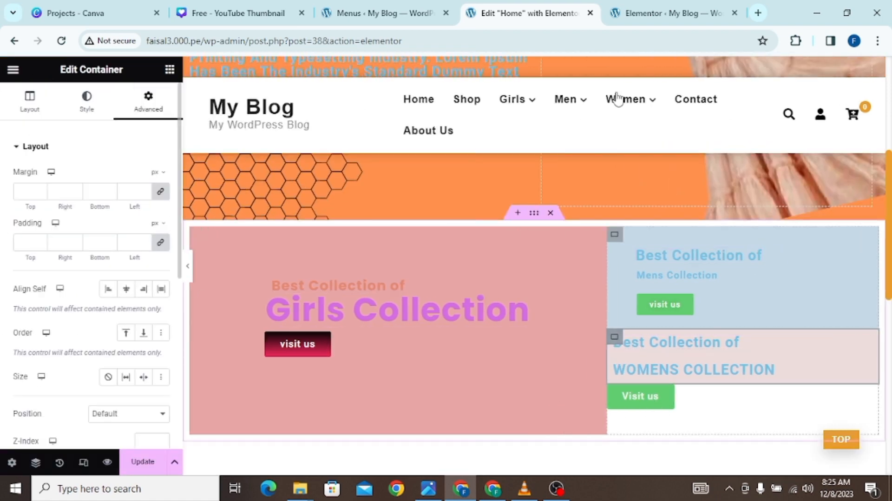
click(32, 101)
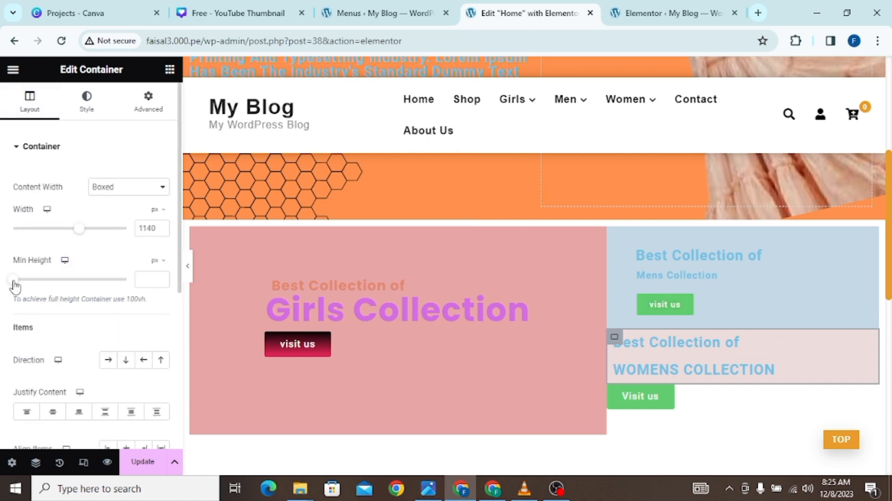
drag(14, 282, 25, 286)
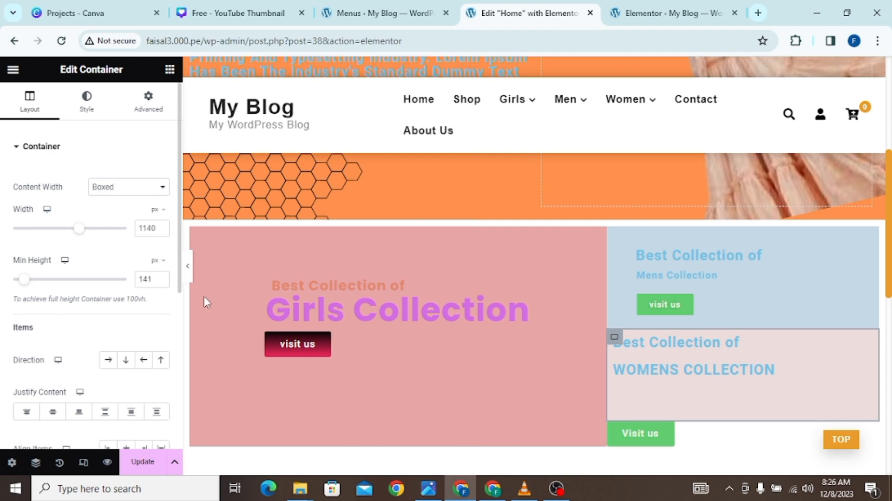
click(191, 275)
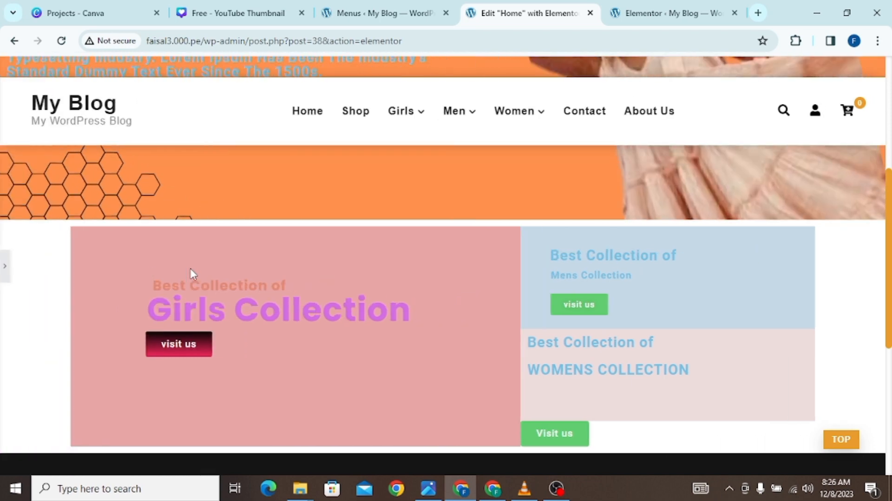
click(4, 268)
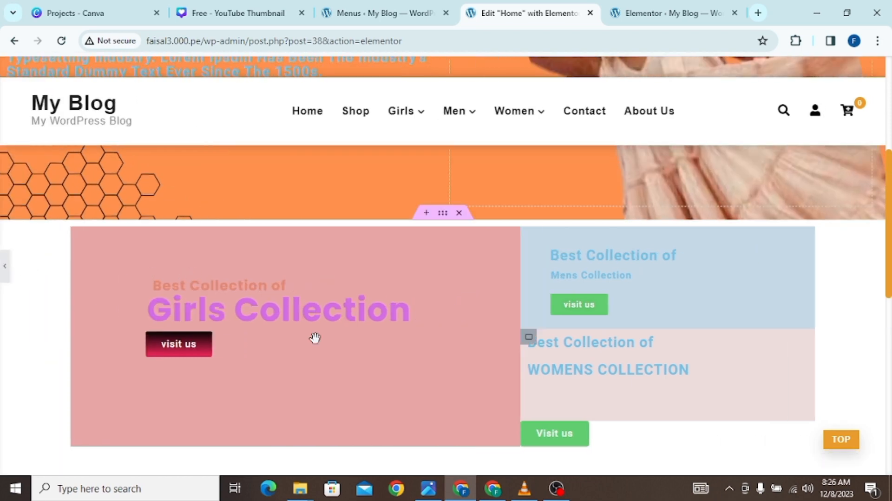
- Set the position of the womens collection's "Visit us" button to Absolute
click(656, 439)
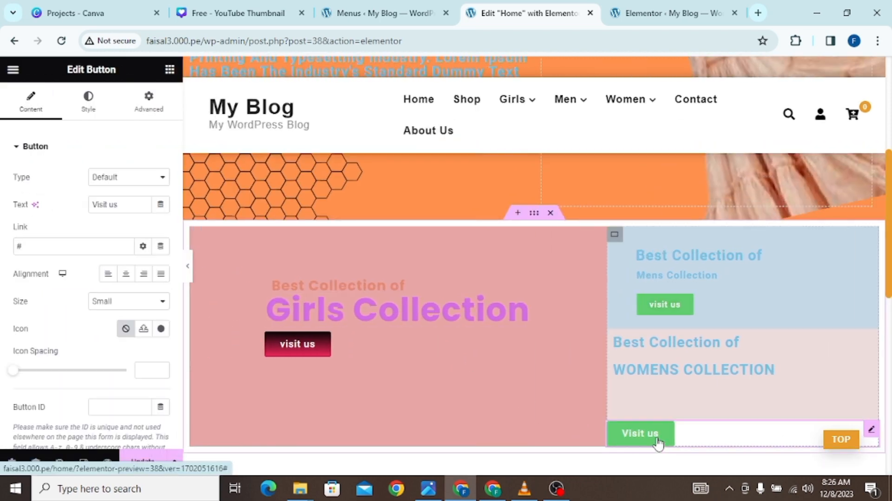
click(151, 114)
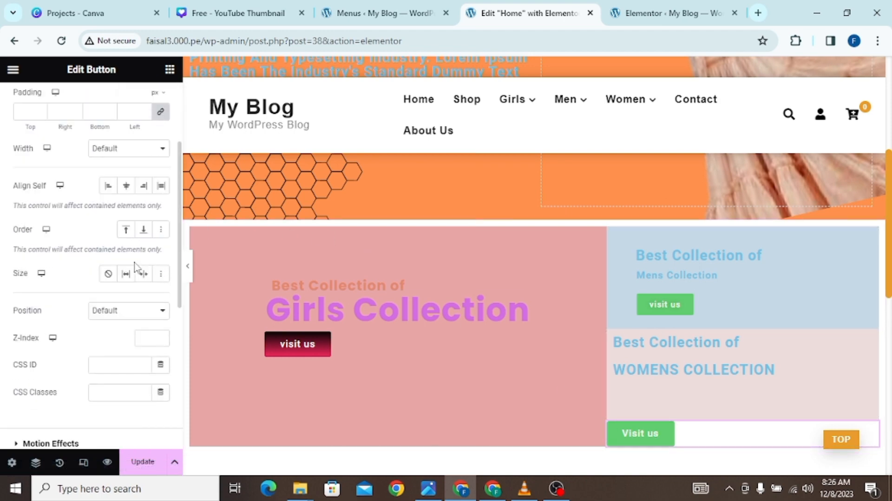
scroll(135, 266, down, 1)
click(162, 247)
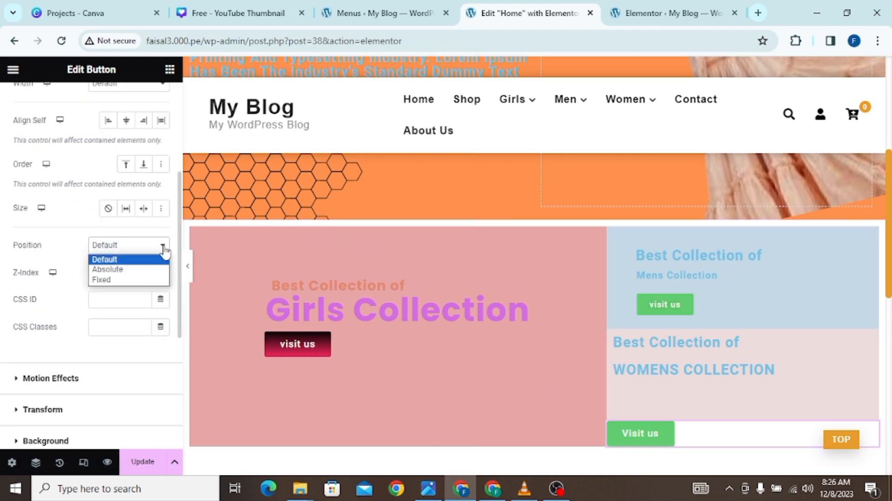
click(141, 271)
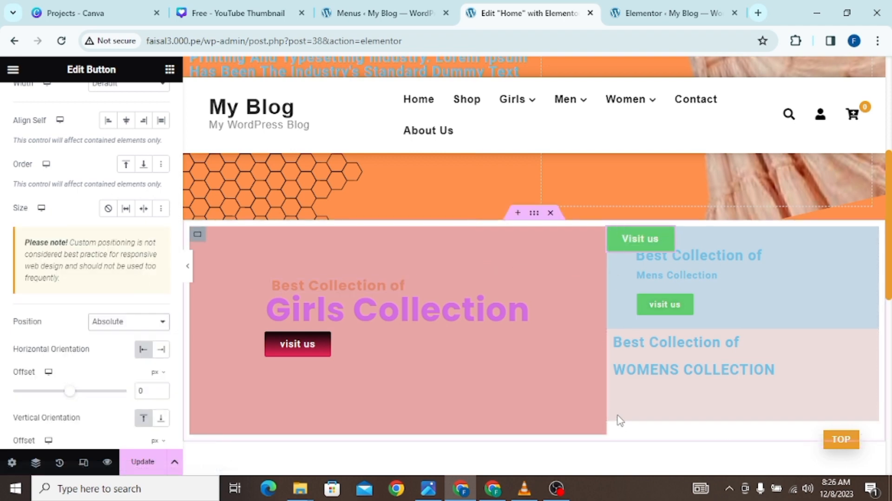
- Offset the womens "Visit us" button 253 px vertically and 57 px horizontally, and preview the section at full width
scroll(115, 324, down, 3)
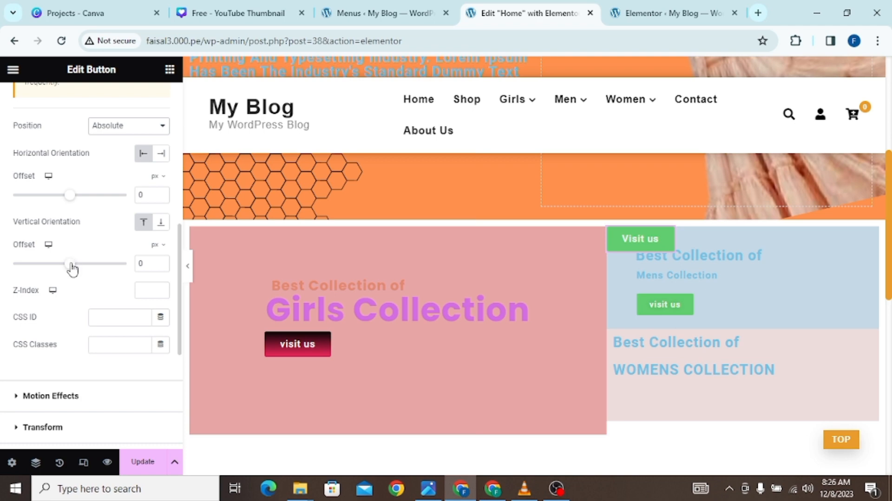
drag(72, 269, 87, 269)
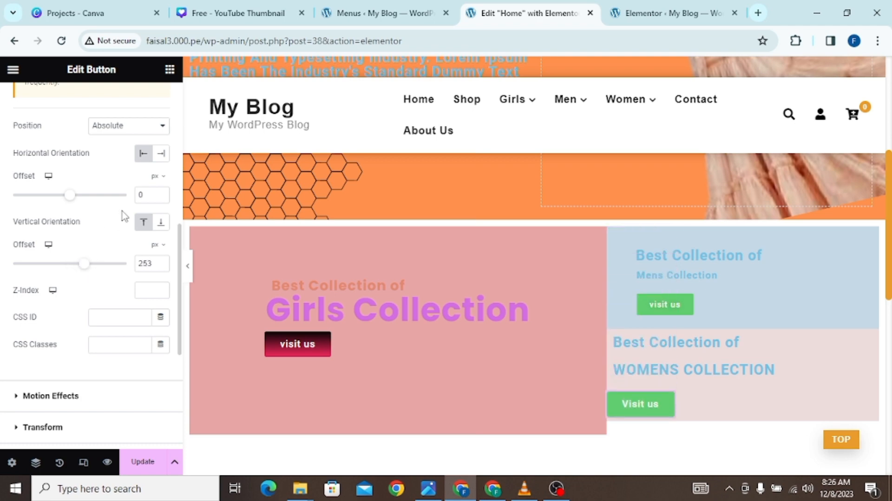
drag(73, 202, 78, 201)
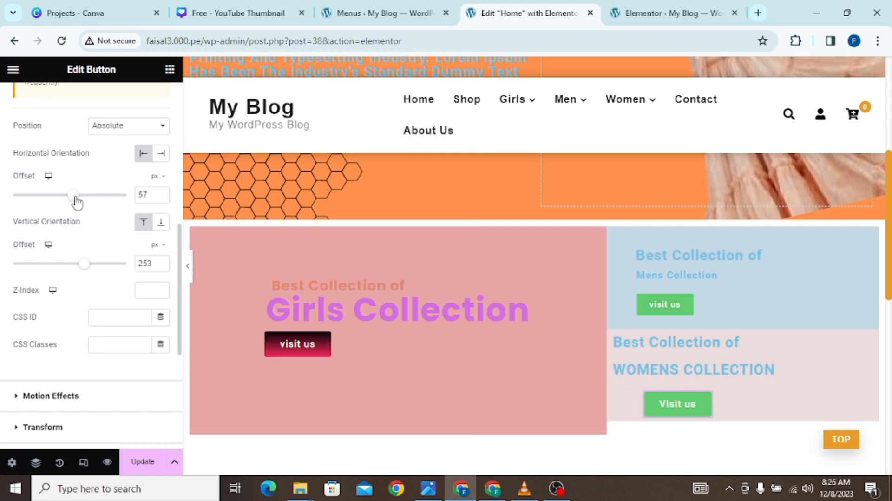
click(188, 267)
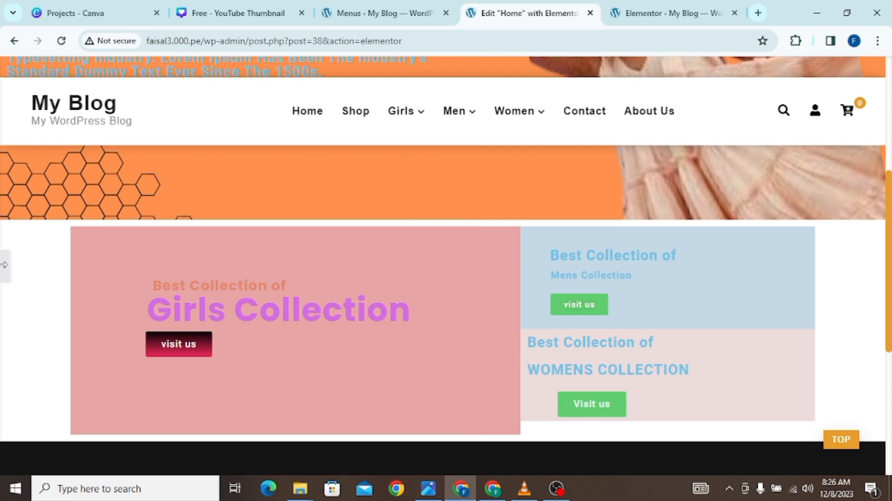
click(4, 268)
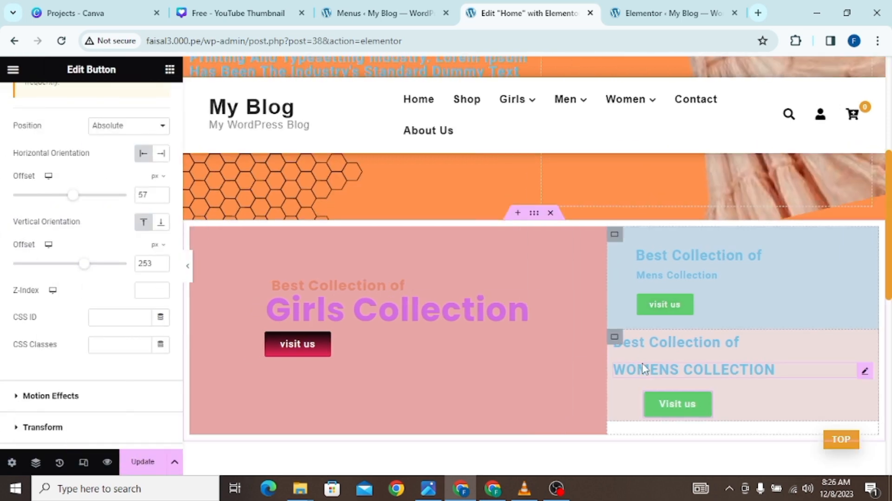
- Set the position of the "WOMENS COLLECTION" heading to Absolute
click(864, 370)
click(148, 106)
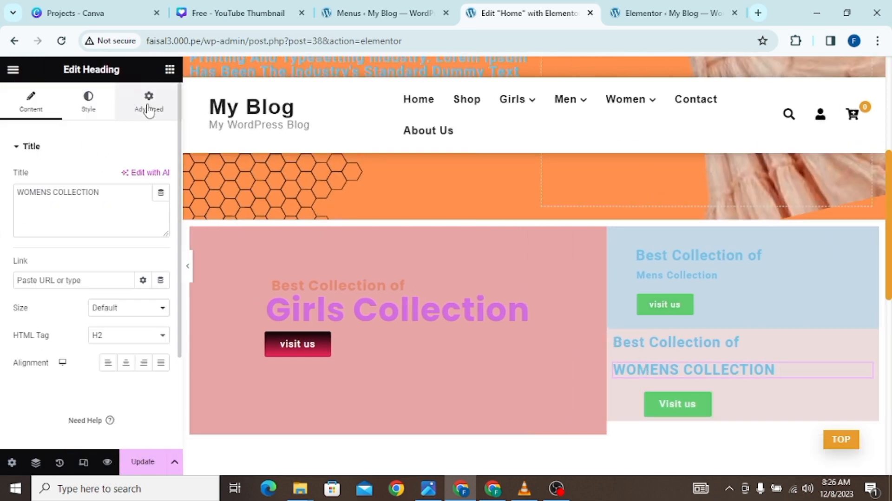
scroll(165, 177, down, 5)
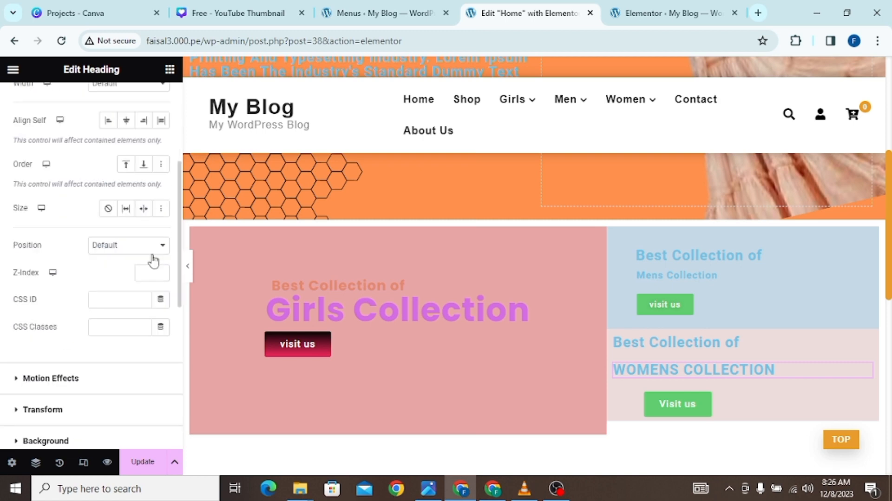
click(163, 246)
click(135, 269)
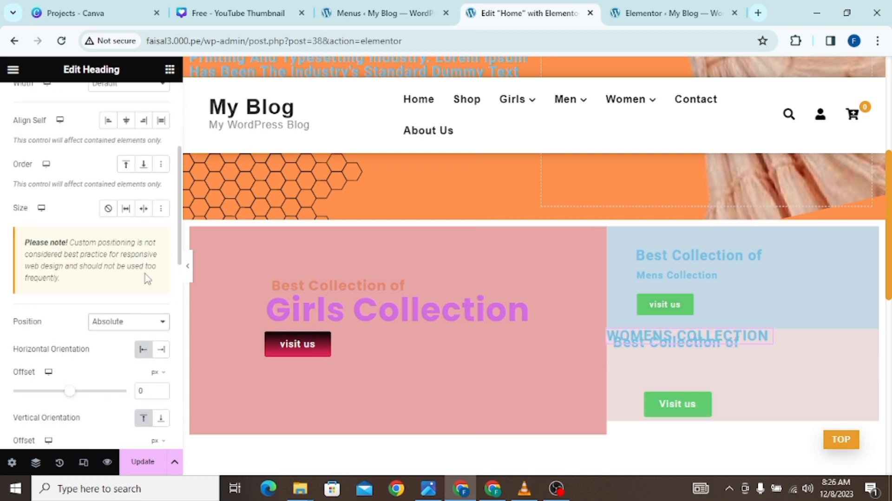
- Offset the "WOMENS COLLECTION" heading 57 px vertically and 57 px horizontally
scroll(78, 390, down, 1)
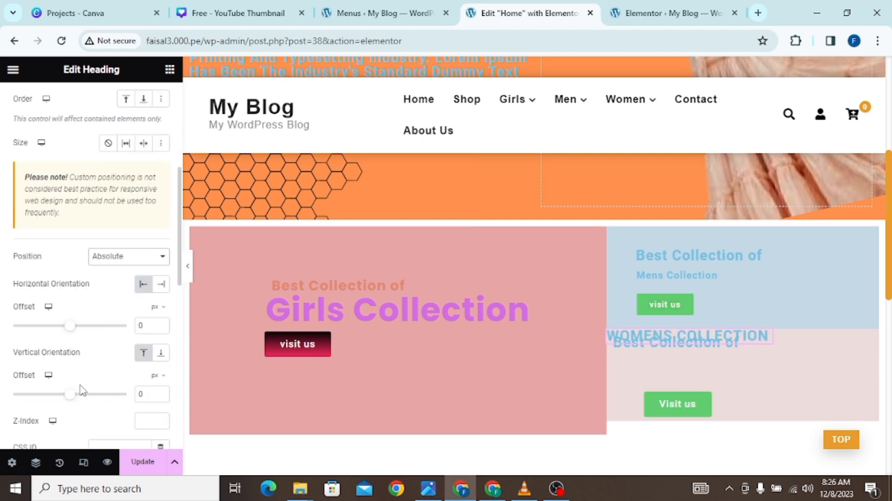
drag(67, 395, 69, 395)
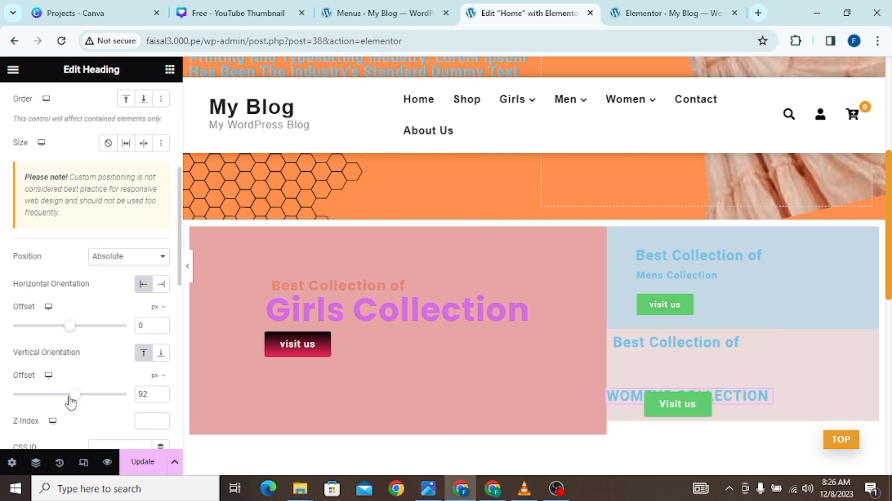
drag(70, 325, 73, 326)
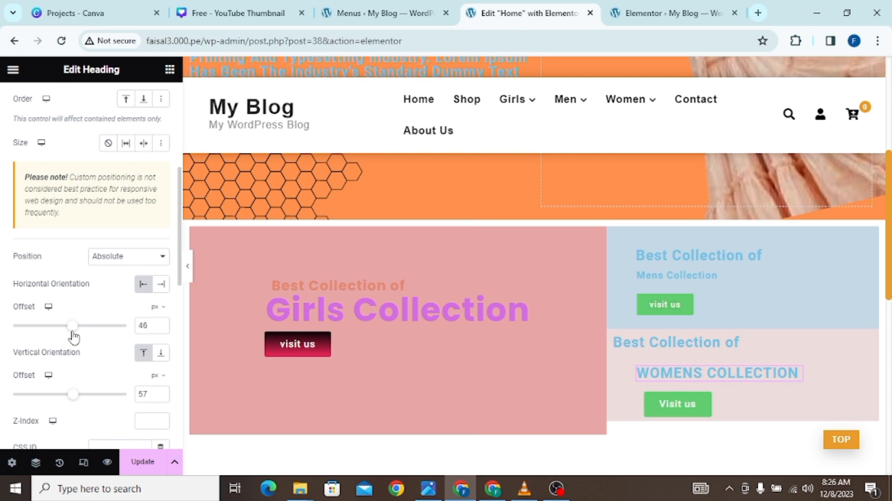
drag(73, 333, 74, 337)
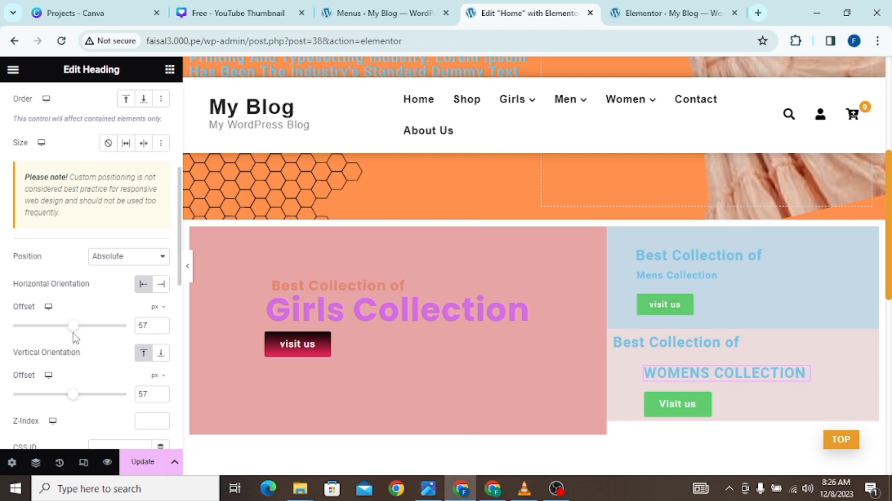
- Set the position of the womens container's "Best Collection of" heading to Absolute
click(649, 342)
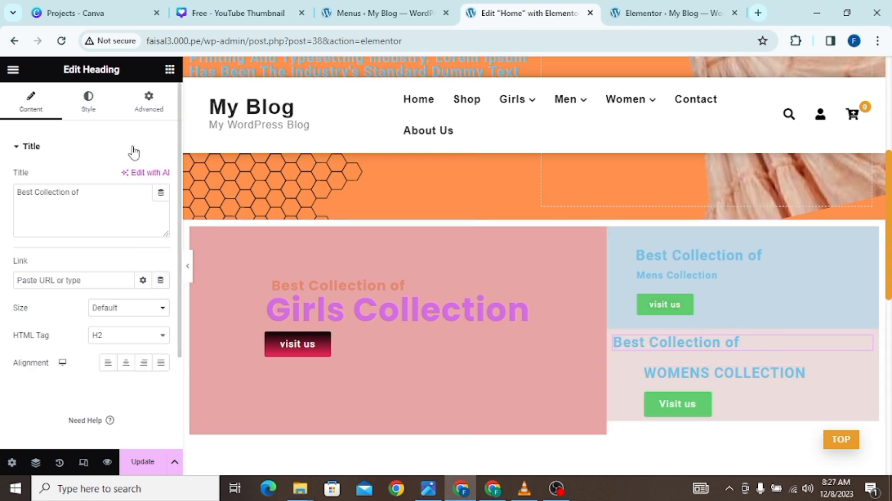
click(148, 105)
scroll(153, 153, down, 5)
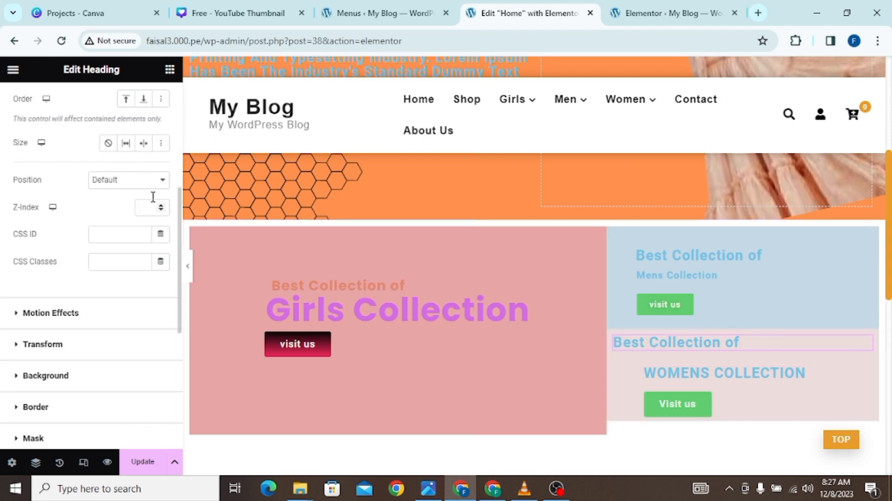
click(160, 180)
click(157, 182)
click(160, 182)
click(151, 204)
- Offset the womens "Best Collection of" heading 57 px horizontally and 34 px vertically, and preview the section at full width
scroll(151, 202, down, 2)
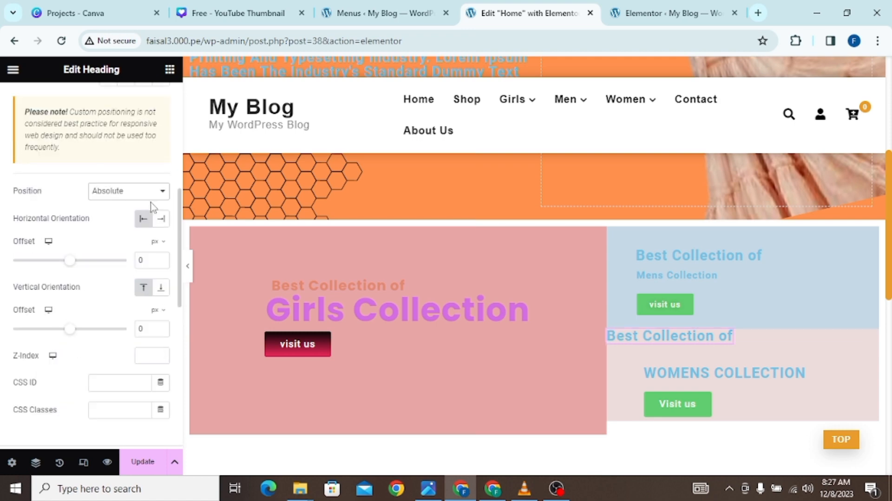
drag(73, 263, 76, 265)
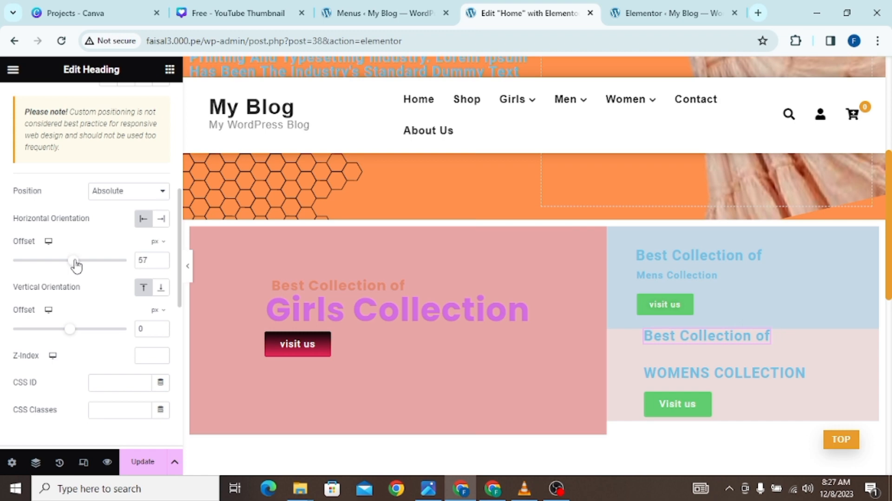
drag(69, 329, 71, 328)
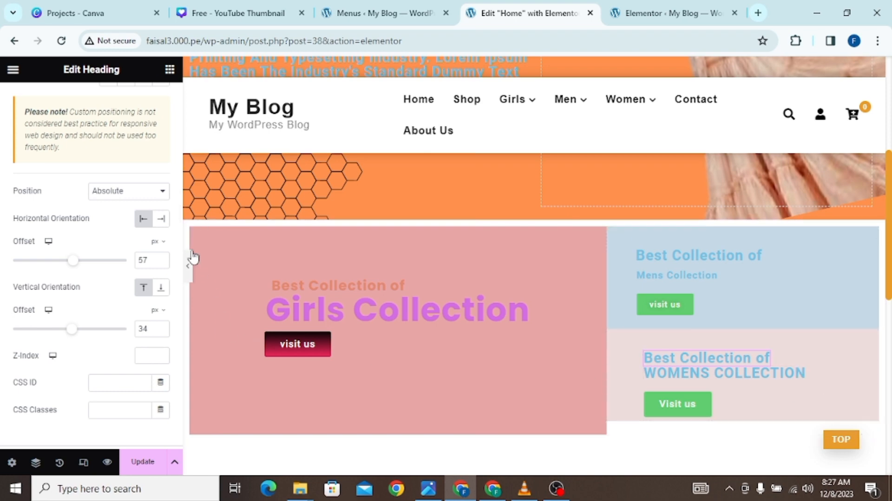
click(190, 268)
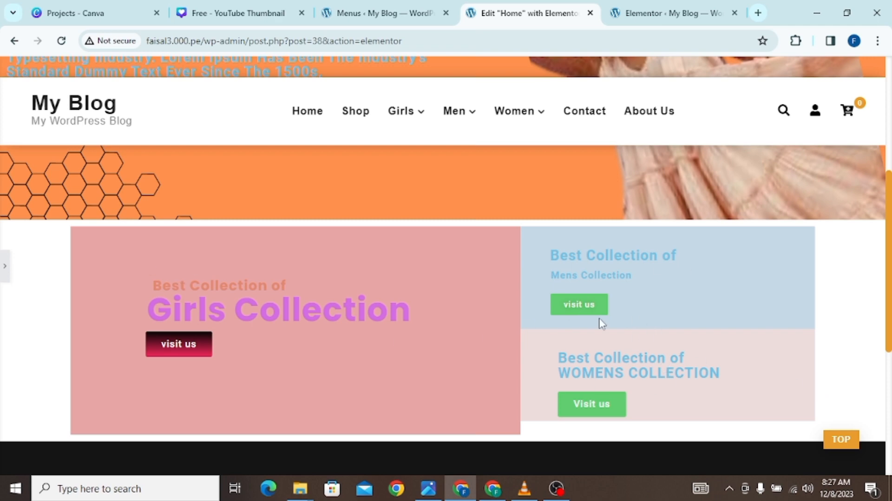
click(5, 267)
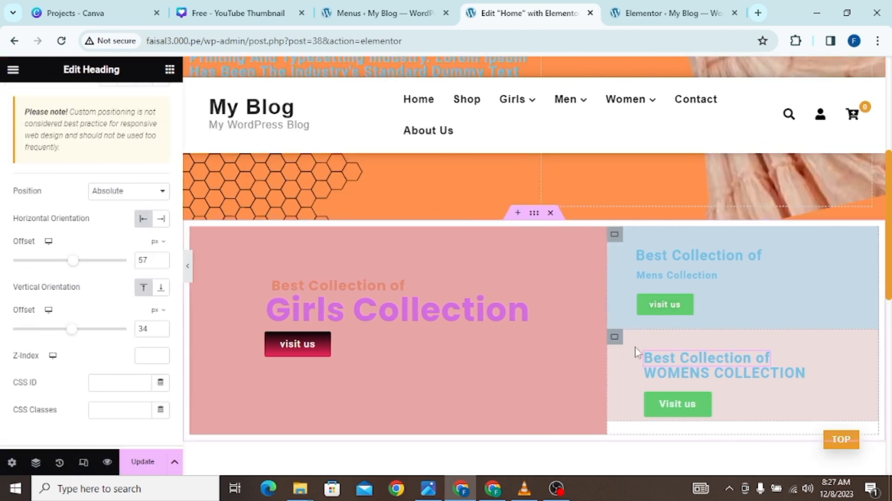
- Set the womens container's minimum height to 232 px and preview the section at full width
click(613, 337)
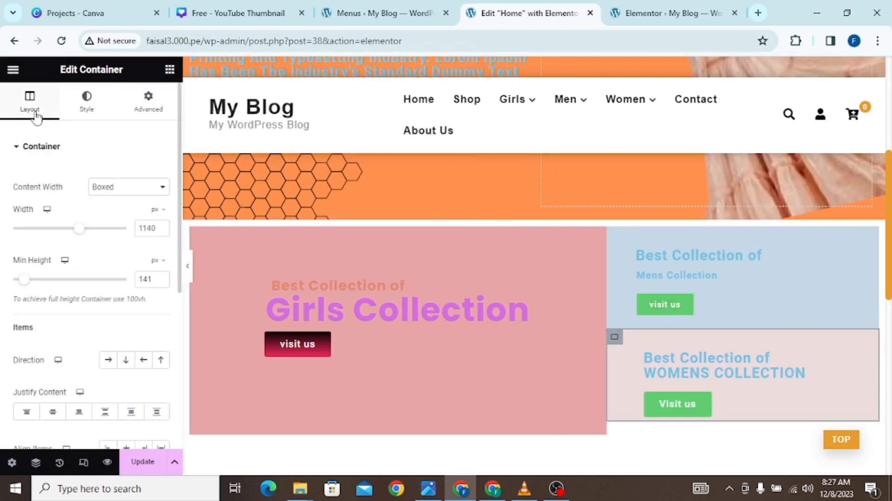
drag(25, 281, 31, 280)
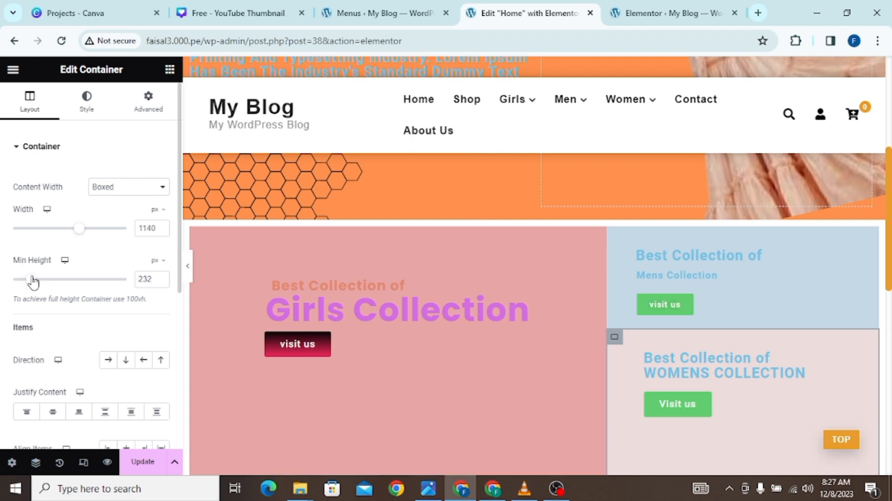
click(188, 271)
scroll(392, 320, down, 2)
scroll(418, 323, down, 1)
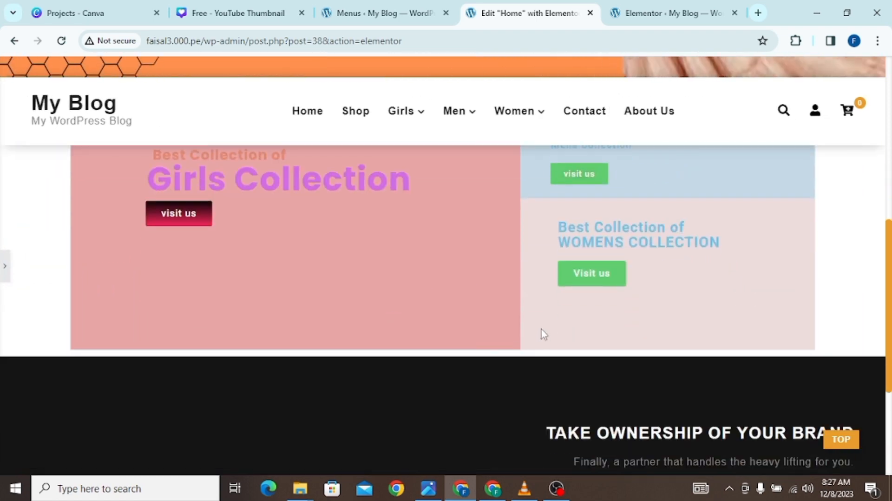
scroll(541, 334, up, 1)
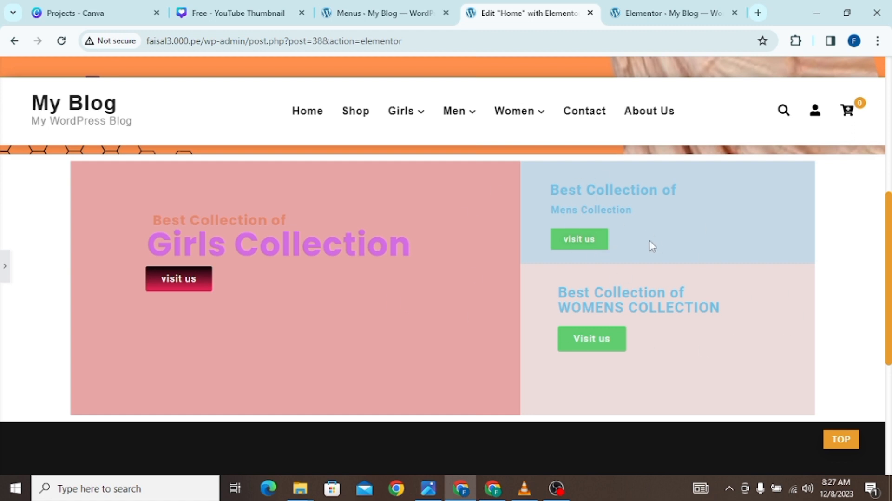
click(5, 267)
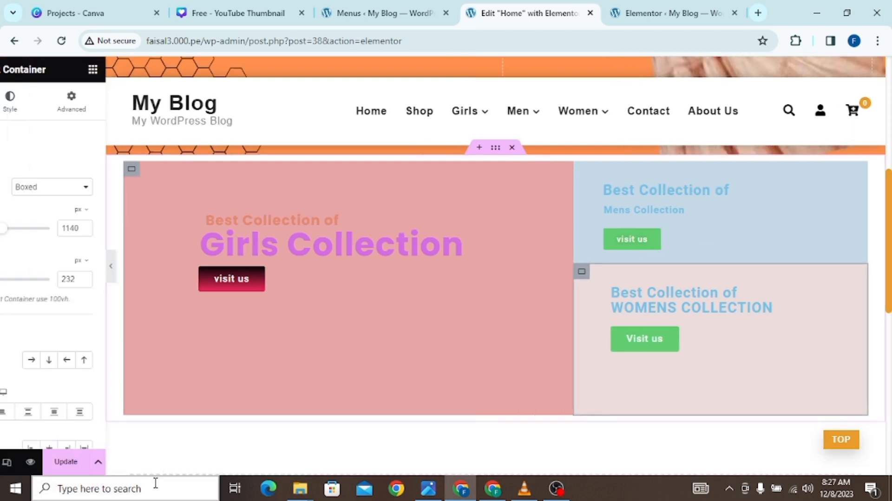
- Update the Home page and switch to the Chrome window showing the YouTube channel
click(147, 464)
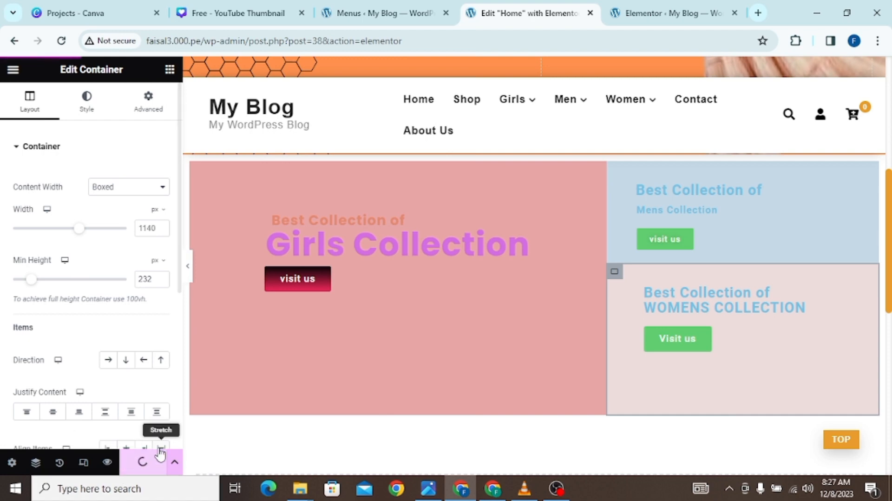
mouse_move(500, 490)
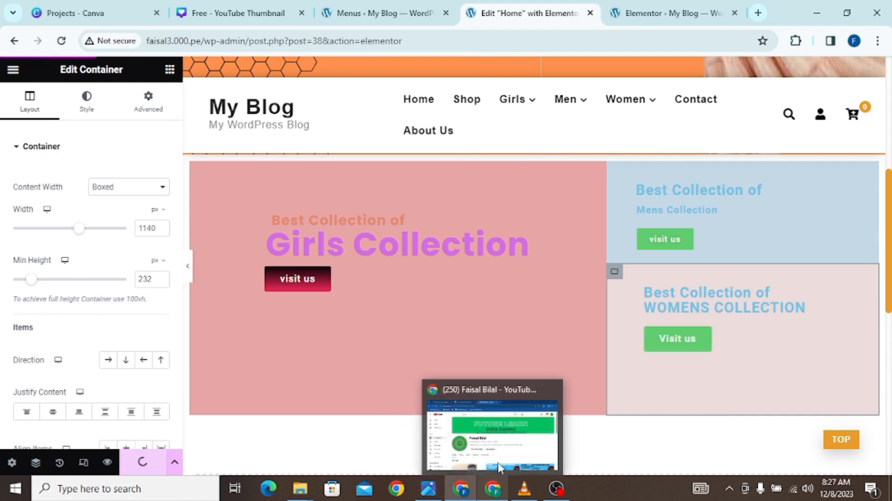
click(500, 457)
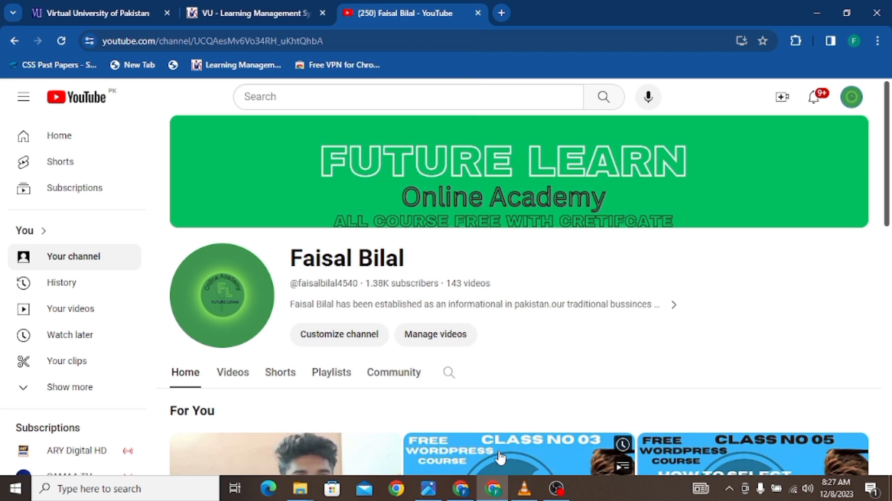